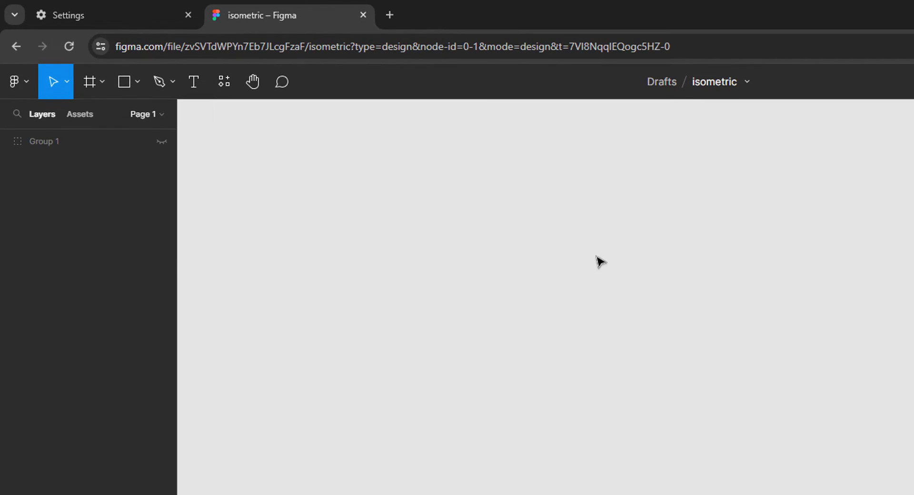
Open the shape tools dropdown beside the Rectangle tool in the toolbar.
click(133, 93)
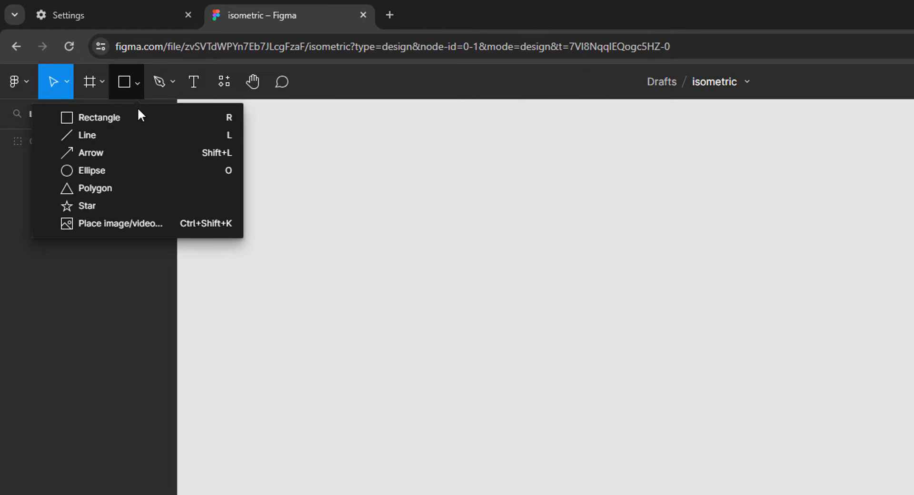
Draw a 240 × 240 polygon and raise its point count from 3 to 6.
click(149, 192)
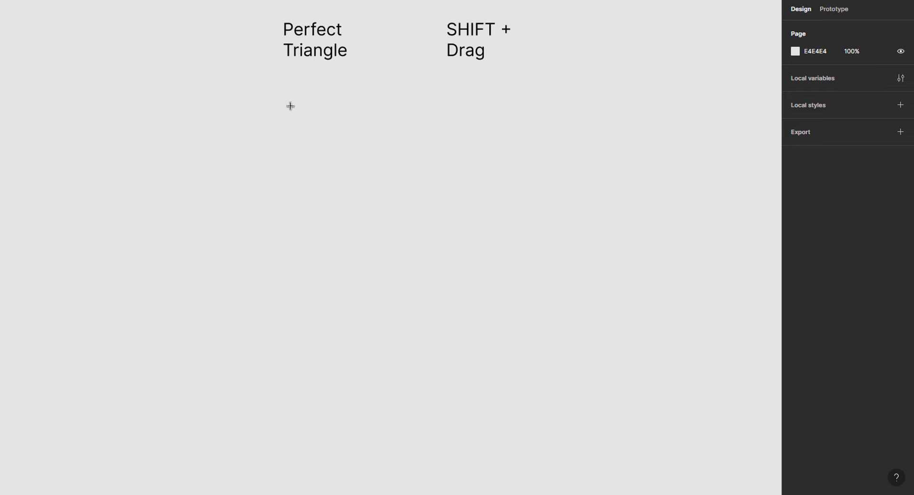
drag(290, 106, 462, 277)
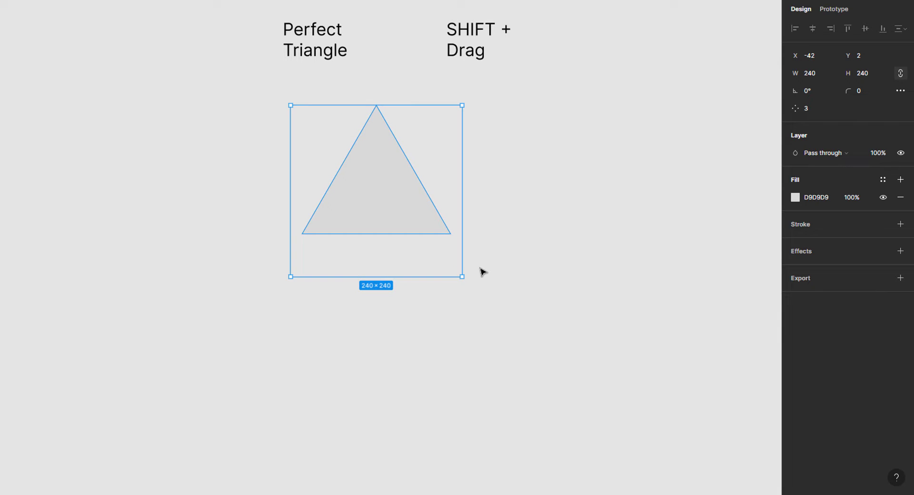
mouse_move(450, 234)
mouse_move(451, 234)
mouse_down()
mouse_move(462, 191)
mouse_move(453, 150)
mouse_up()
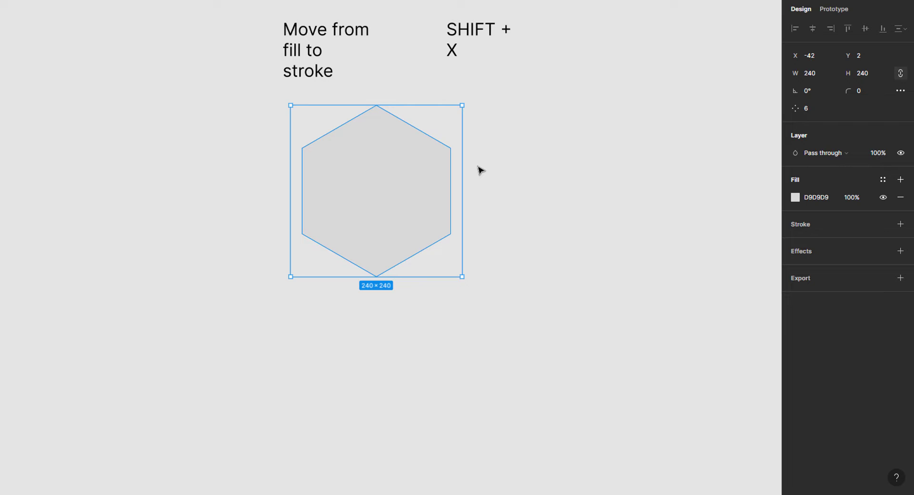
Turn the hexagon's fill into a 1 px 121212 stroke aligned to Center.
key(shift+x)
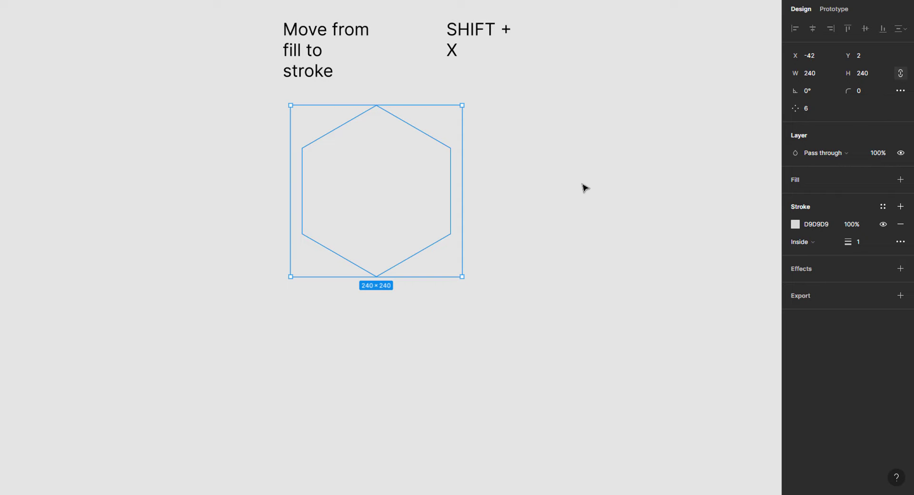
click(832, 224)
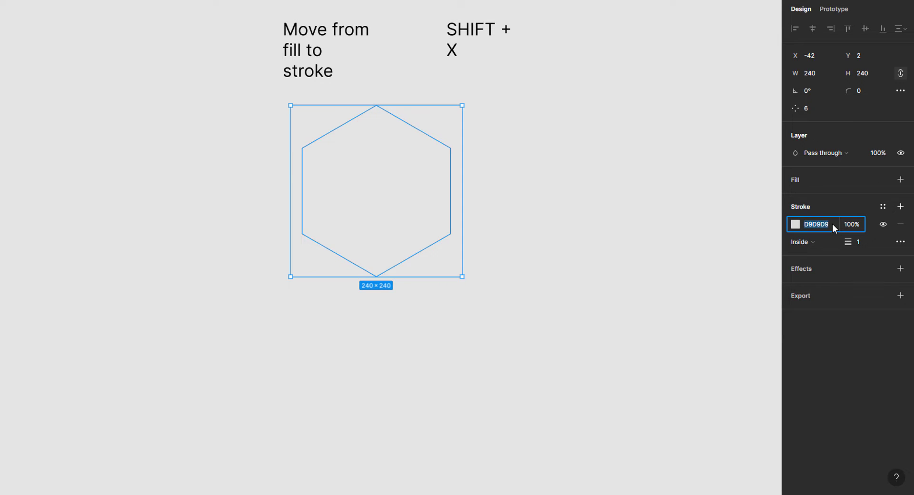
text(121212)
key(Return)
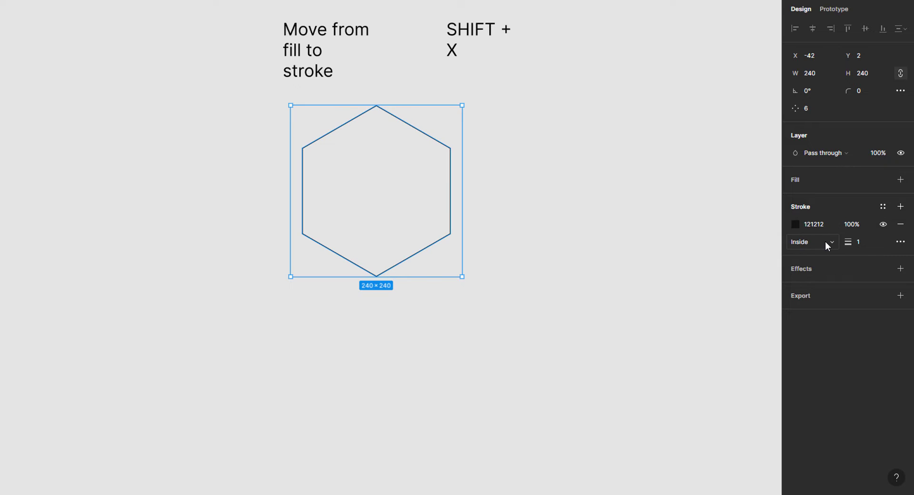
click(826, 242)
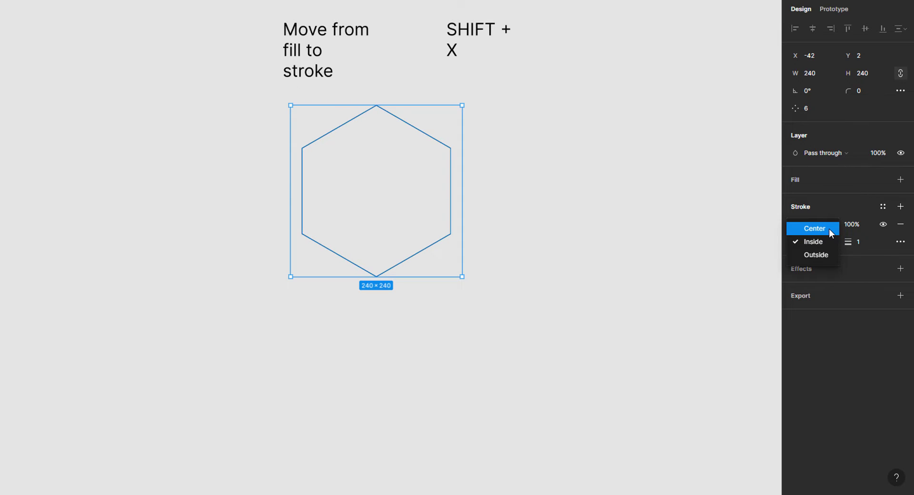
click(829, 230)
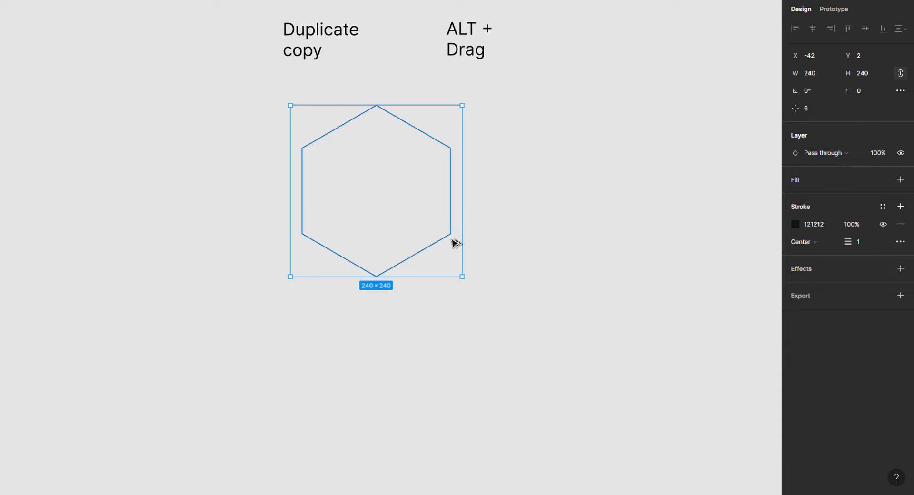
Alt-drag a copy of the hexagon 120 px down, then select both hexagons.
drag(455, 223, 459, 299)
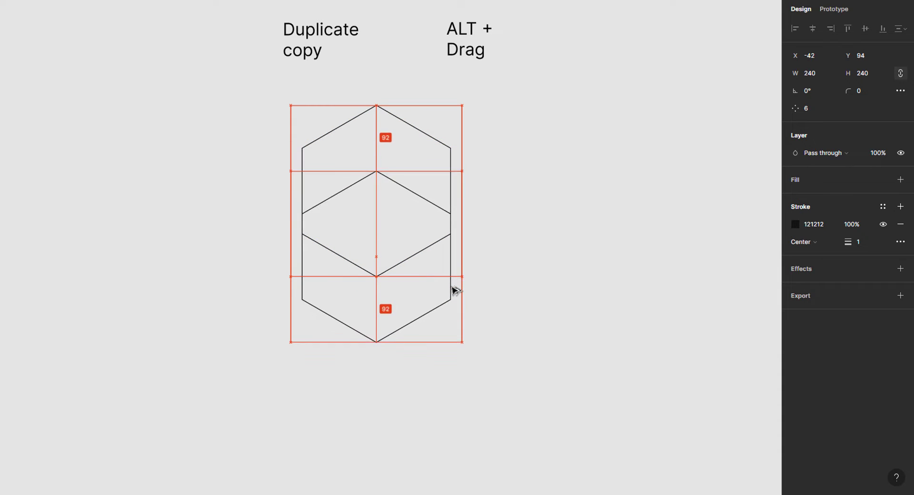
click(484, 253)
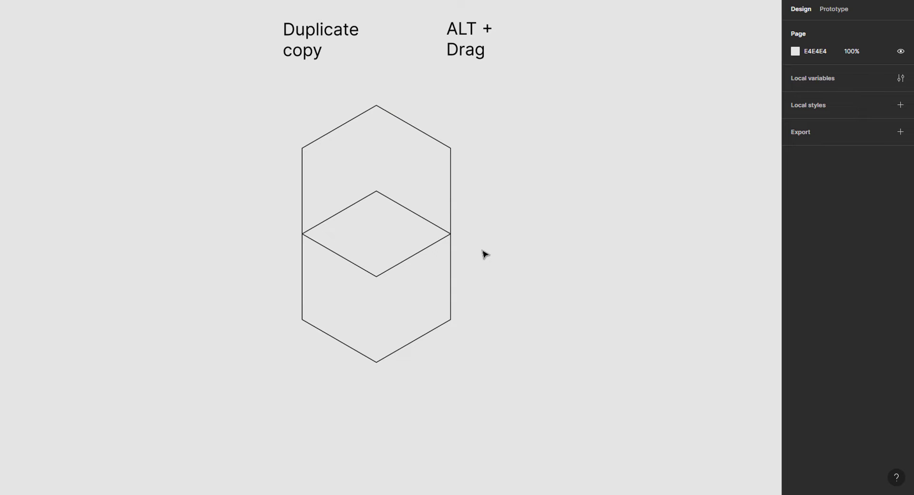
drag(485, 254, 403, 210)
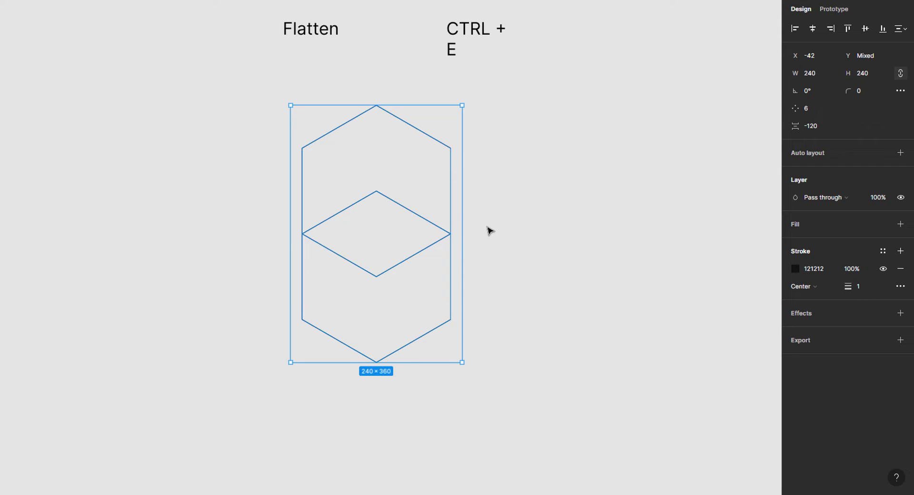
Flatten the hexagons into one vector, enter point editing, and zoom to 250%.
key(ctrl+e)
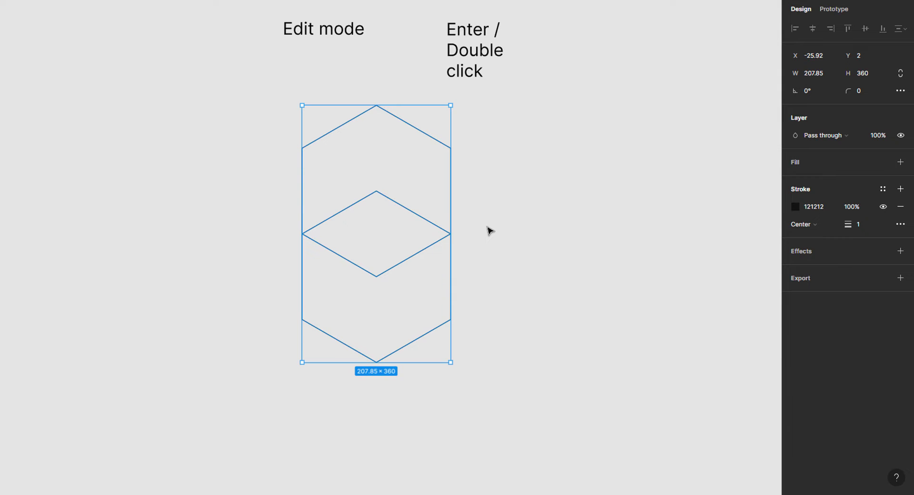
key(Return)
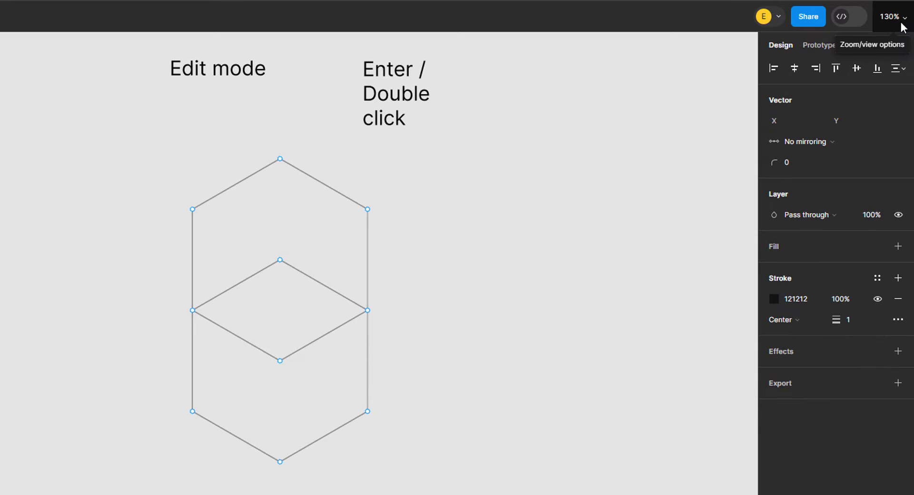
click(902, 27)
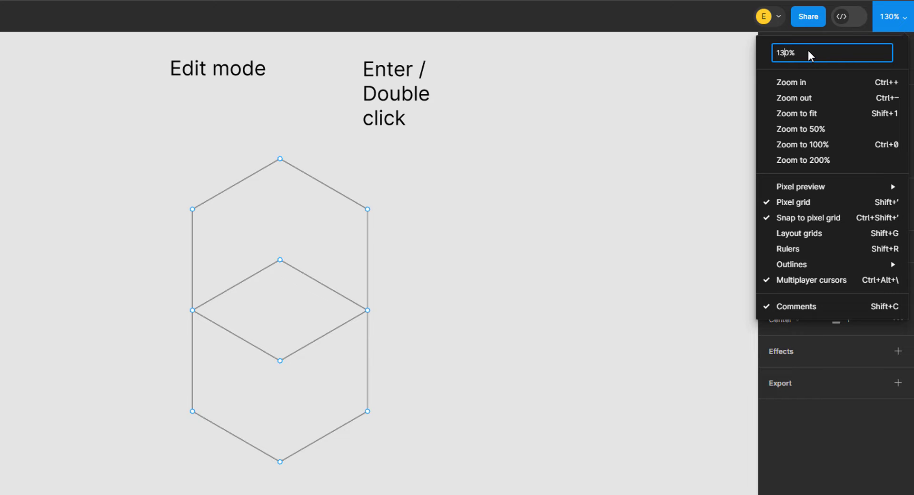
key(BackSpace)
key(BackSpace)
text(25)
key(Return)
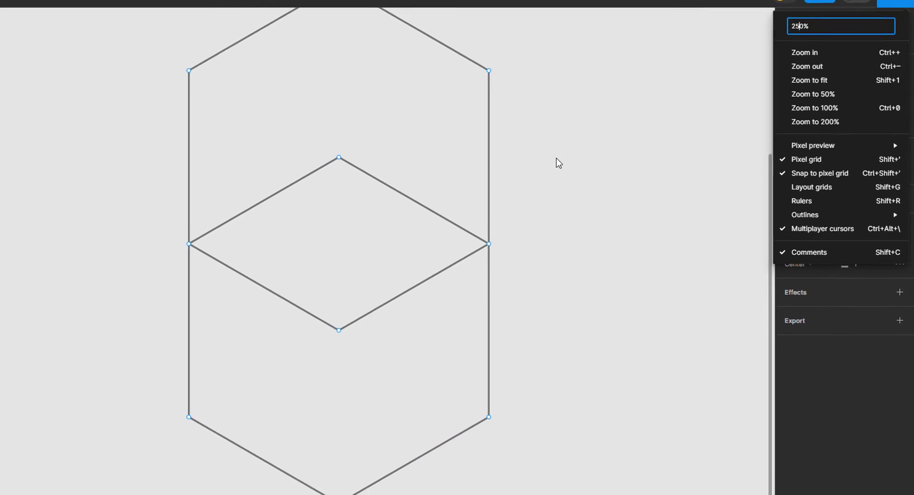
click(566, 148)
scroll(566, 150, up, 2)
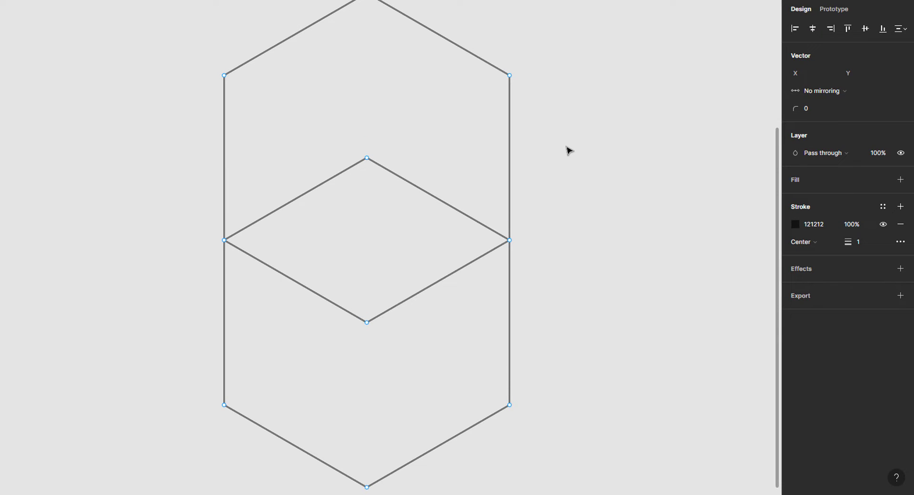
Add four anchor points along the upper-right slanted edge.
click(438, 34)
click(473, 55)
click(456, 44)
click(491, 65)
Add anchor points along the lower-right edge down to the bottom corner.
click(438, 446)
click(474, 426)
click(456, 435)
click(491, 415)
click(403, 467)
scroll(413, 473, down, 1)
scroll(412, 472, down, 1)
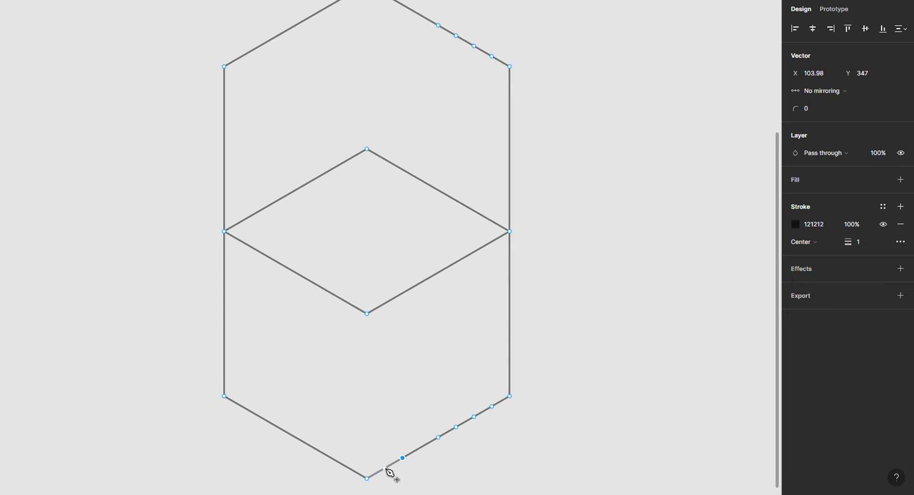
click(385, 468)
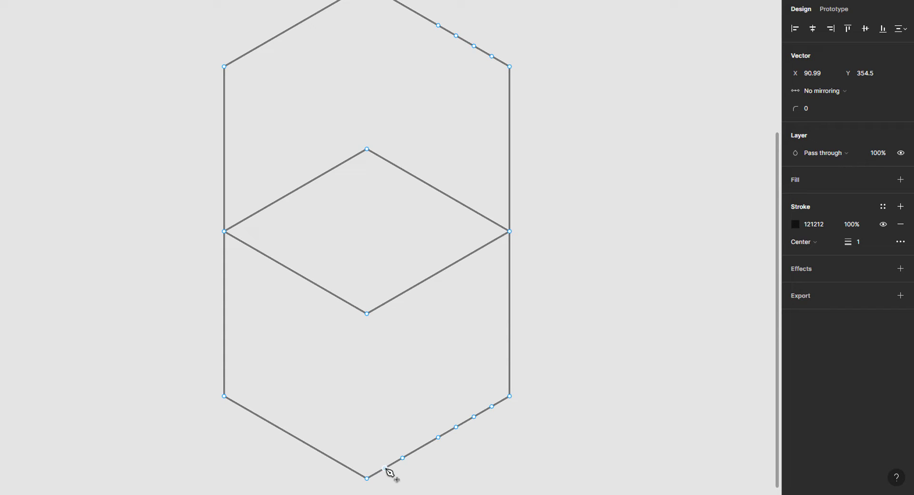
Add anchor points along the lower-left edge up to the bottom corner.
click(296, 437)
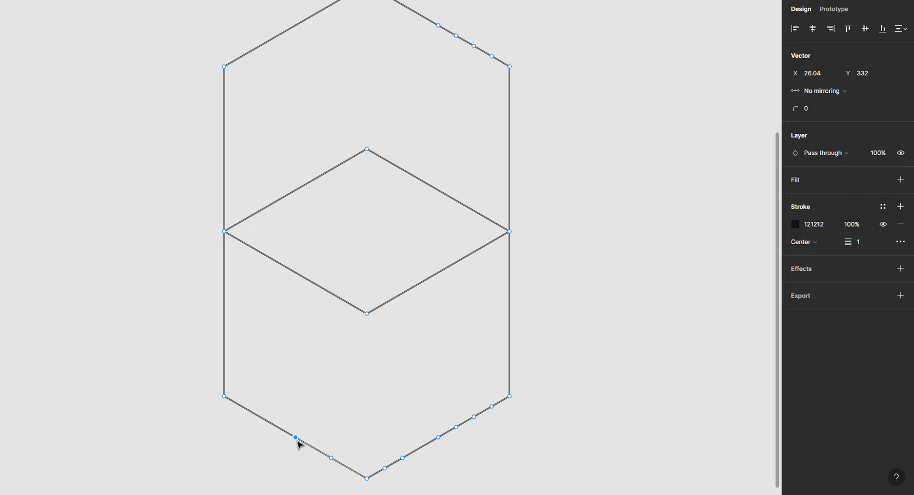
click(260, 417)
click(277, 427)
click(242, 406)
click(332, 458)
click(349, 468)
click(340, 475)
Add anchor points along the upper-left edge and on both sides of the top corner.
scroll(231, 43, up, 1)
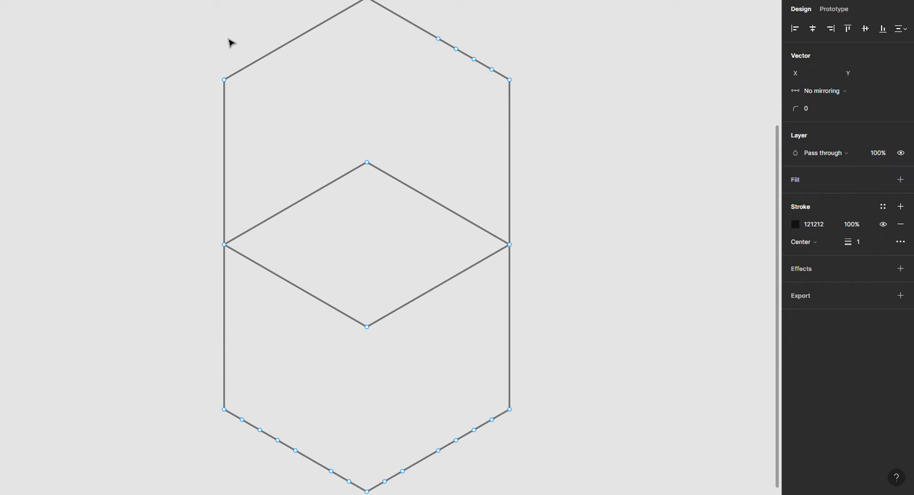
scroll(231, 43, up, 1)
click(295, 56)
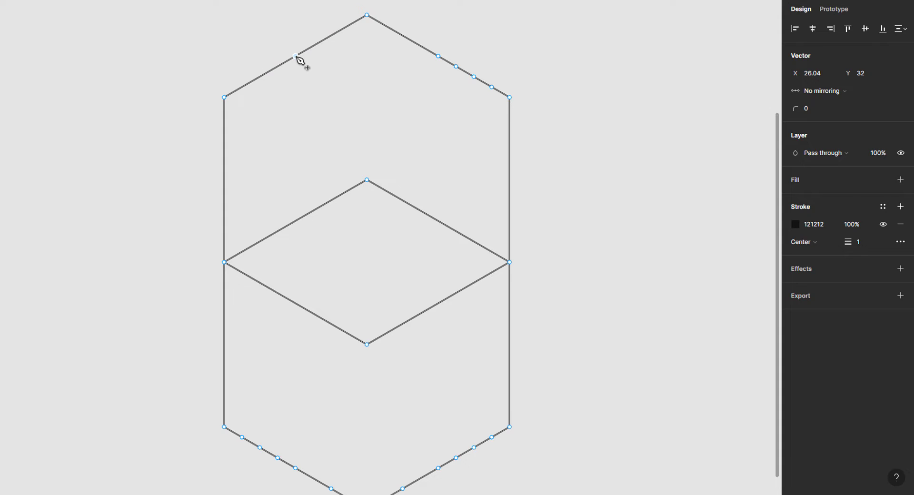
click(259, 76)
click(242, 87)
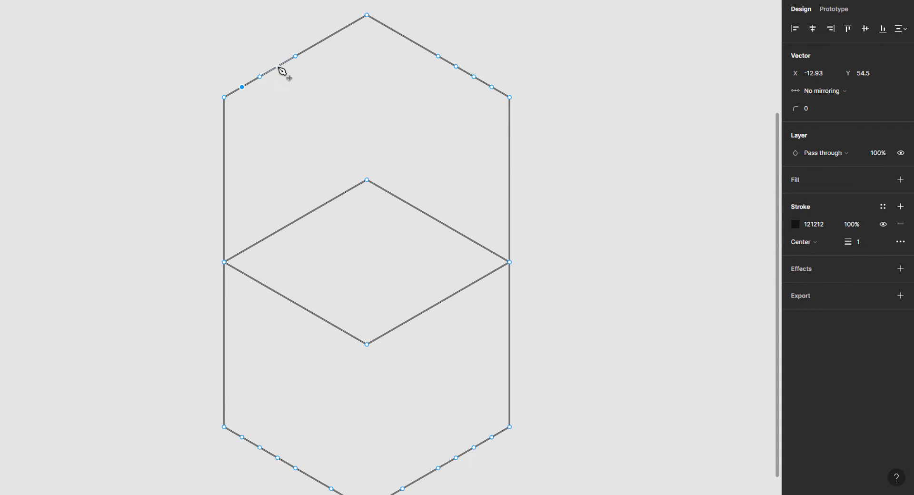
click(278, 66)
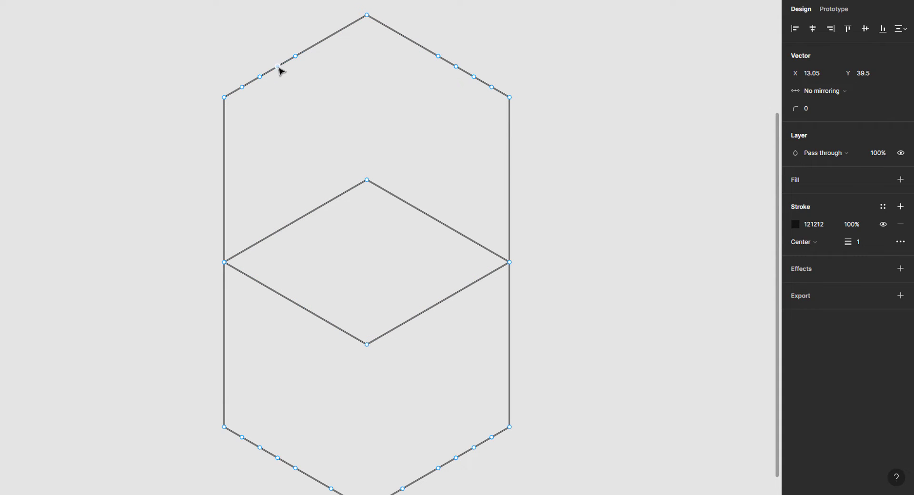
click(332, 35)
click(403, 35)
click(384, 25)
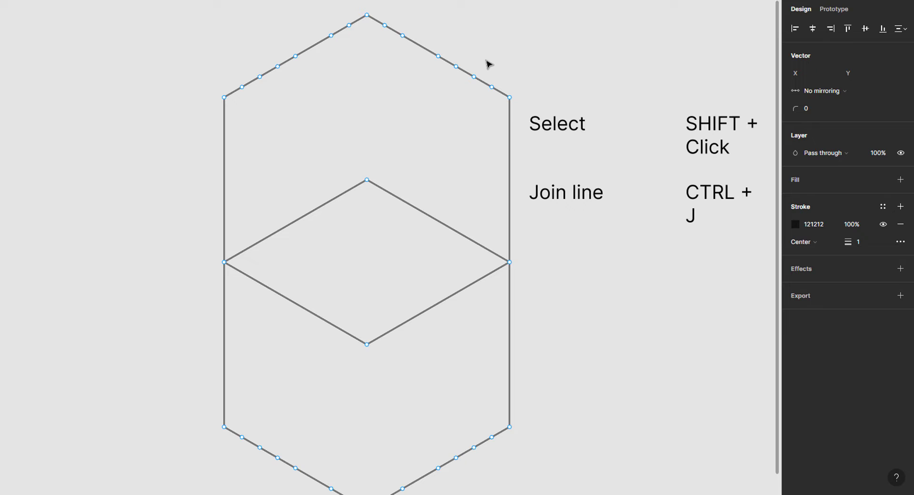
Join the three right-side top and bottom point pairs with vertical lines.
scroll(507, 61, down, 1)
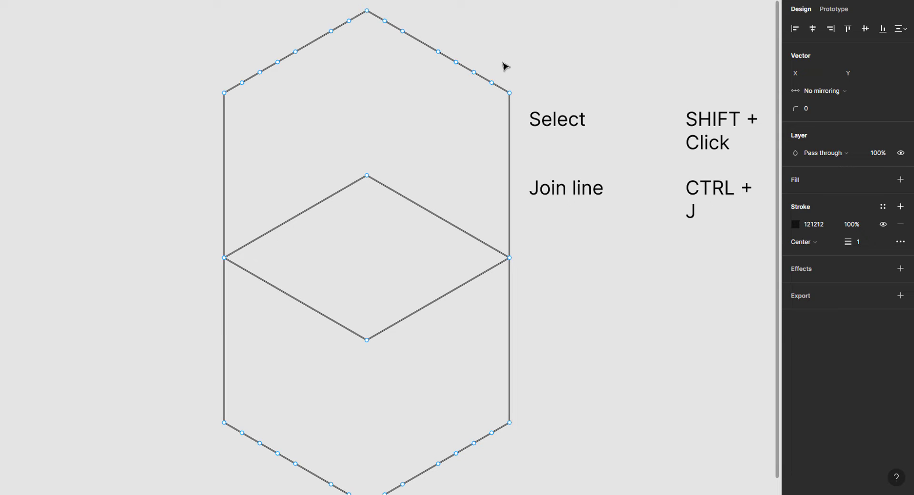
click(492, 83)
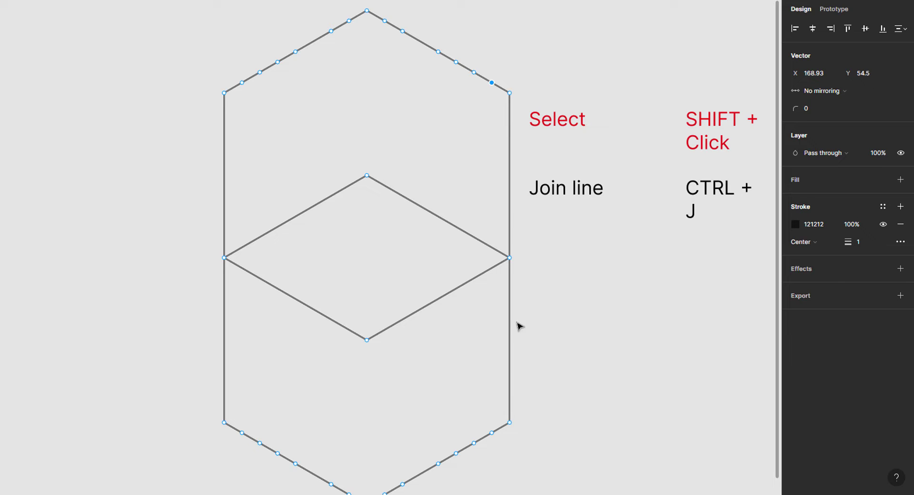
shift+click(491, 433)
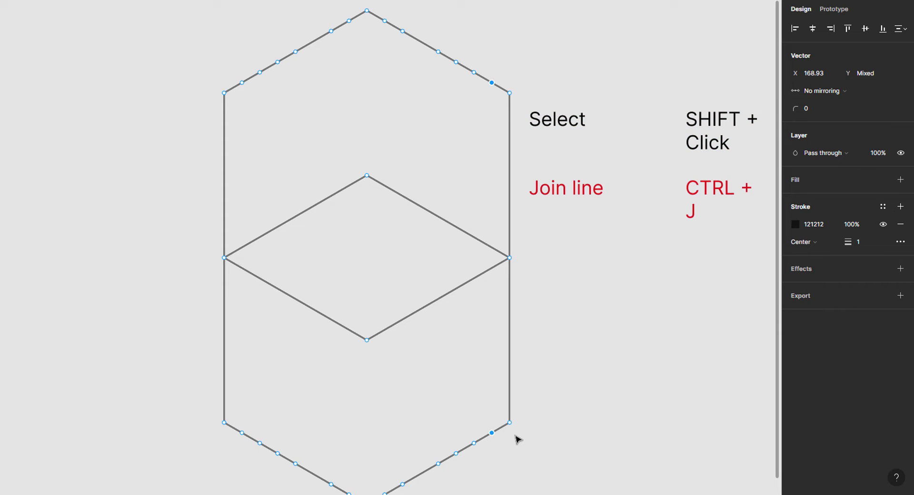
key(ctrl+j)
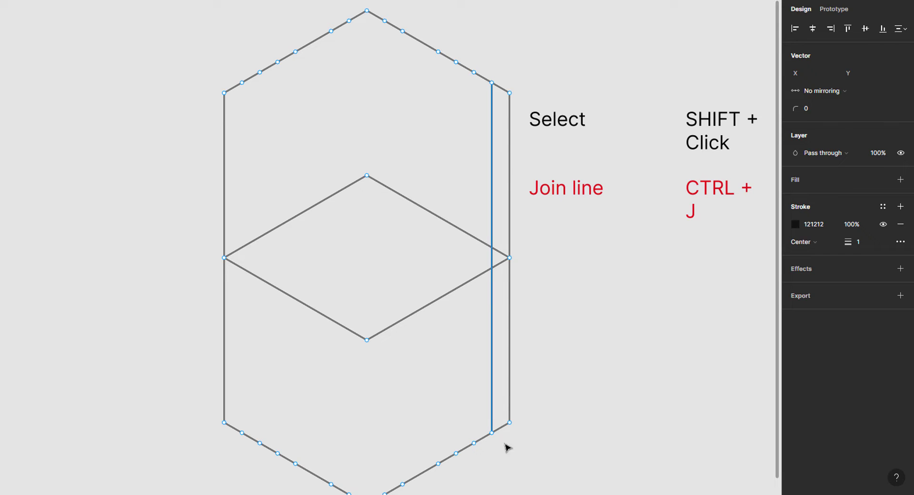
click(474, 443)
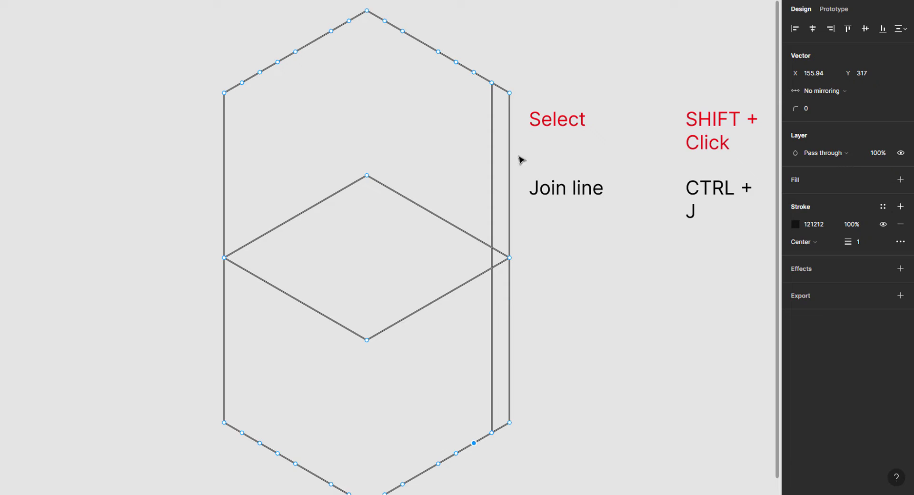
shift+click(473, 73)
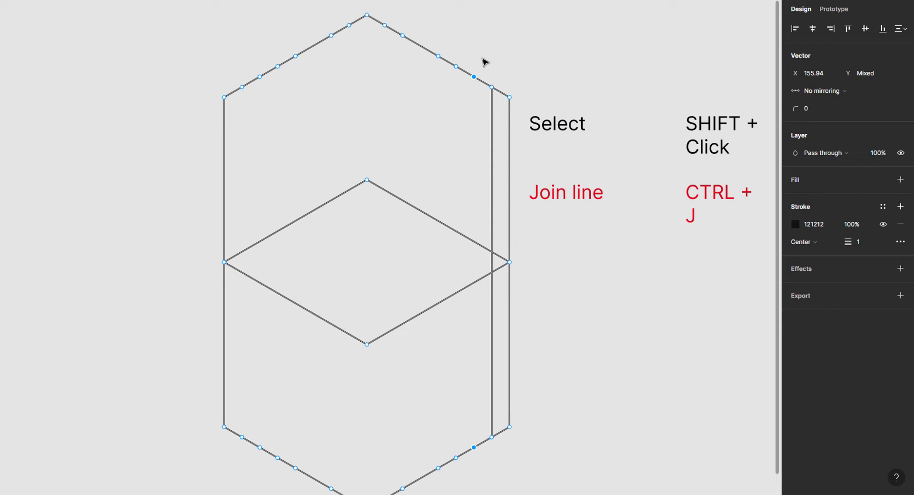
key(ctrl+j)
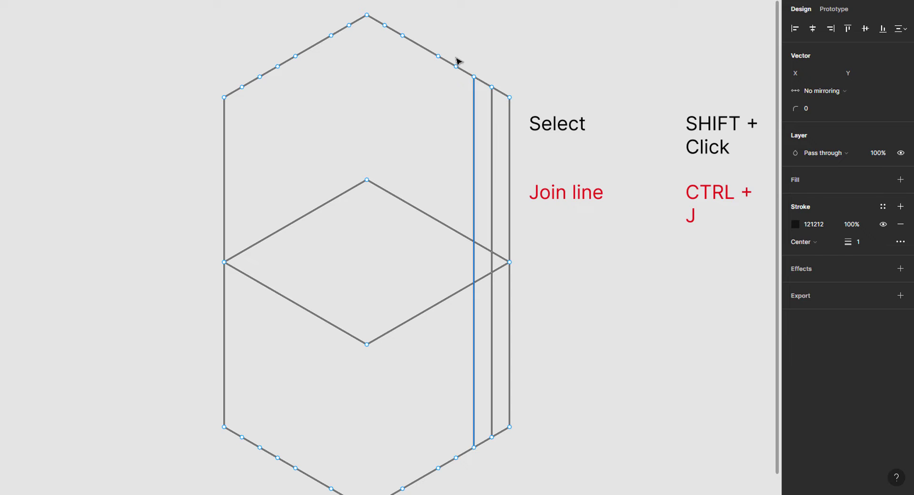
click(456, 67)
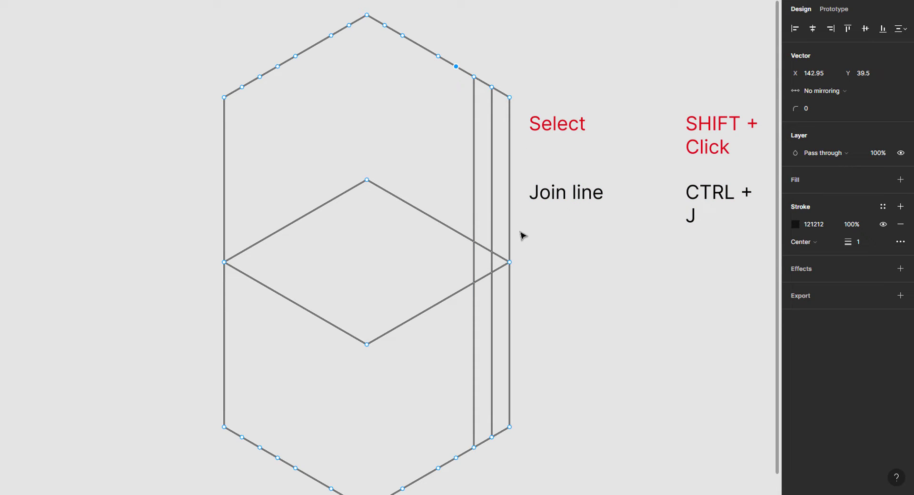
shift+click(456, 458)
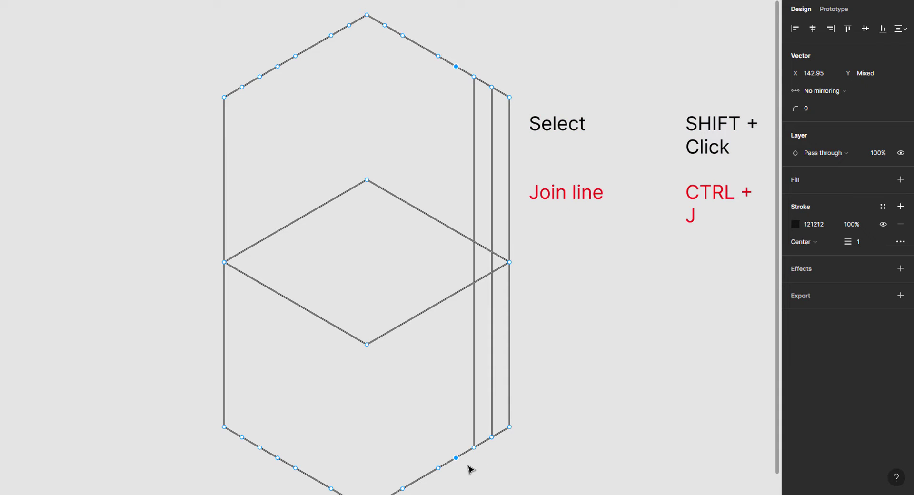
key(ctrl+j)
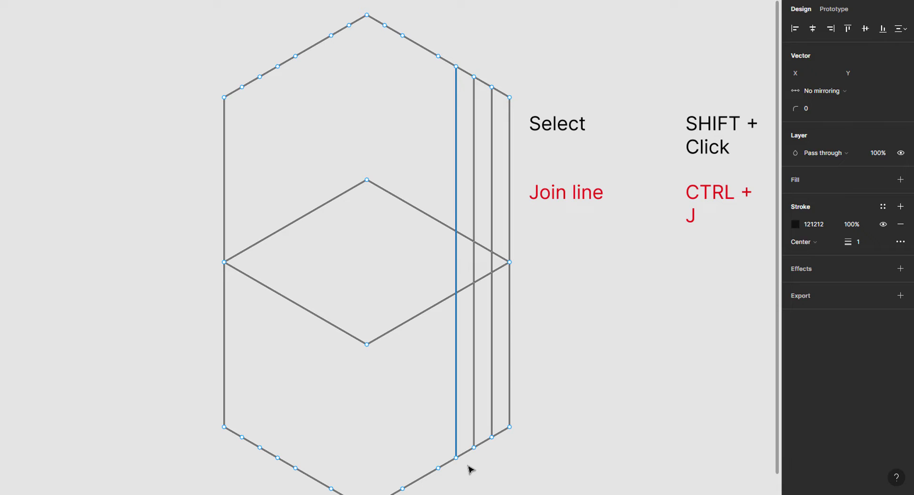
click(470, 470)
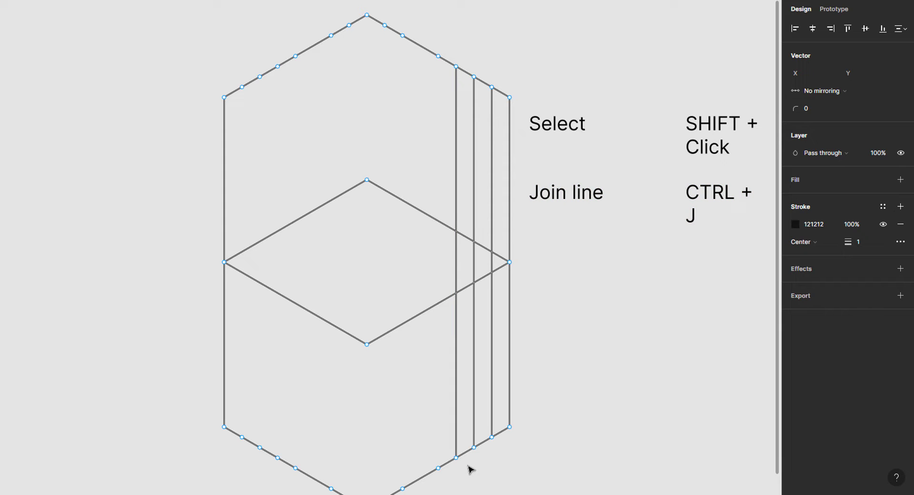
Join the central point pairs, including the top and bottom corners, with vertical lines.
scroll(469, 469, down, 2)
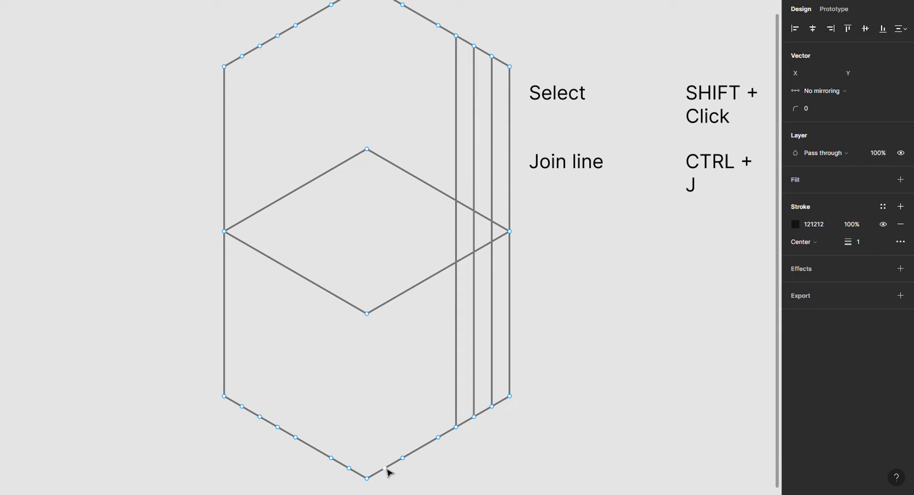
click(385, 468)
scroll(517, 55, up, 2)
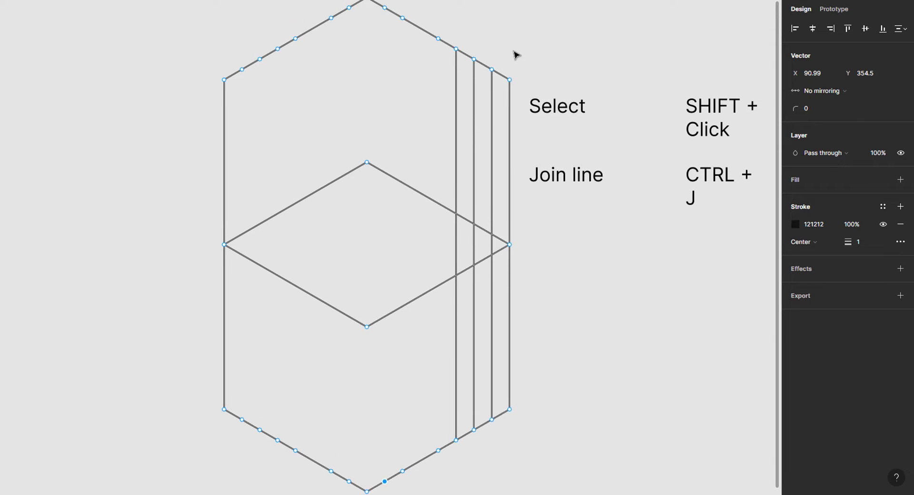
shift+click(385, 25)
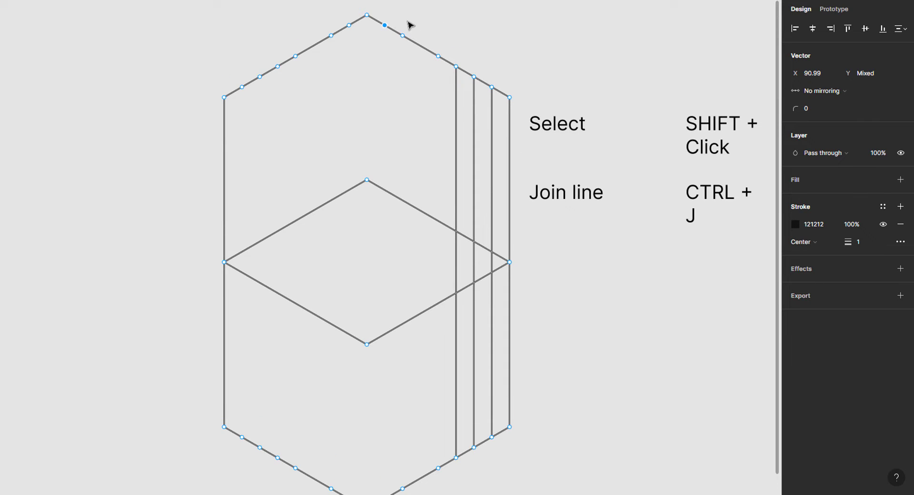
key(ctrl+j)
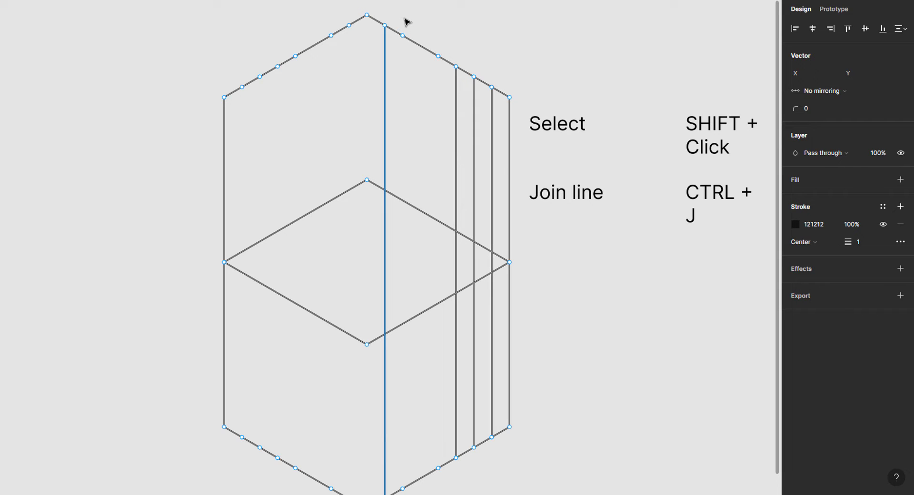
click(366, 15)
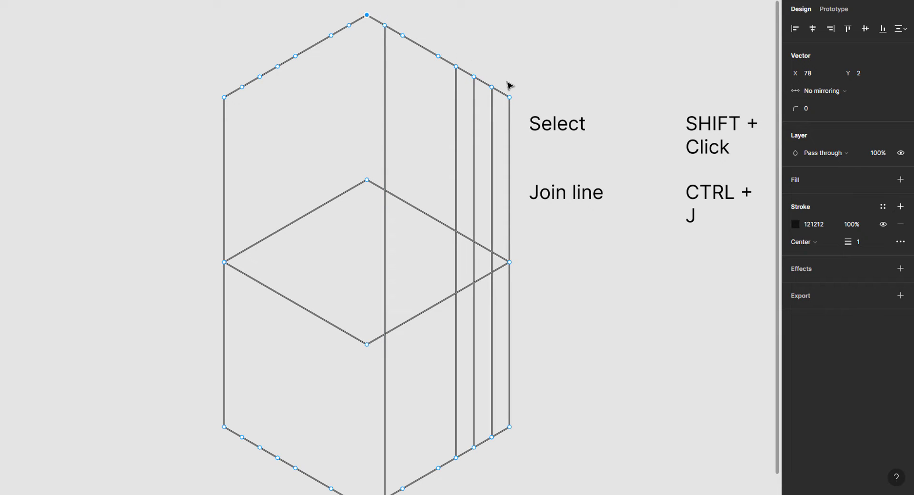
scroll(520, 414, down, 2)
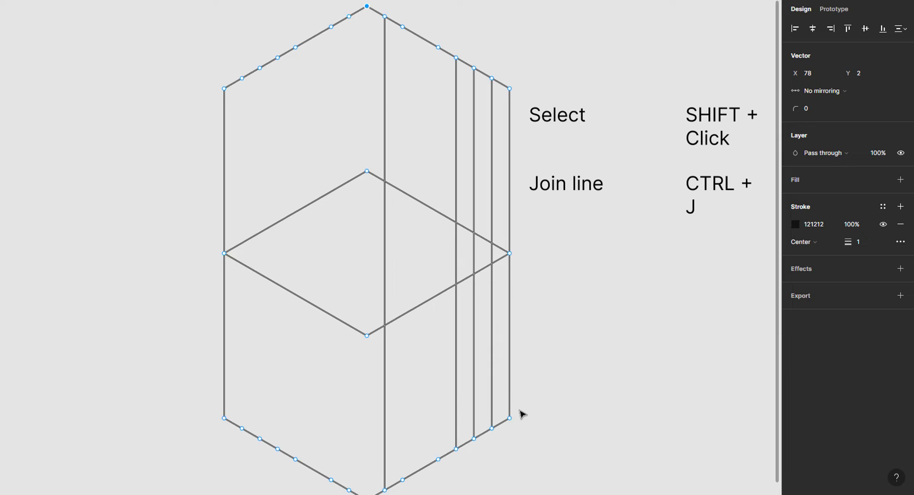
shift+click(366, 483)
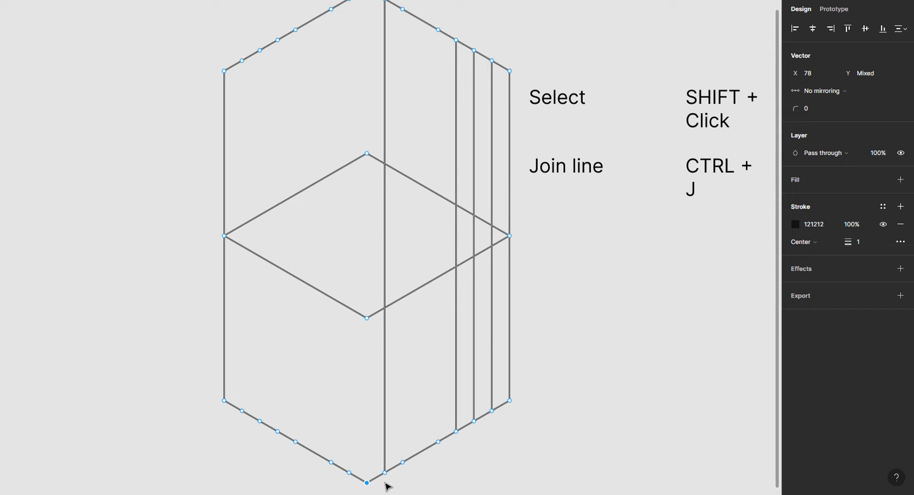
scroll(385, 483, down, 1)
key(ctrl+j)
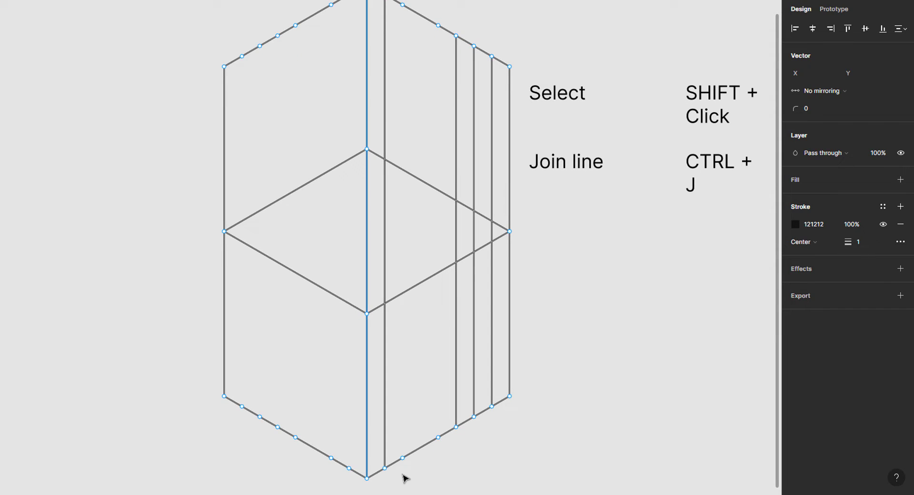
click(348, 468)
scroll(230, 45, up, 1)
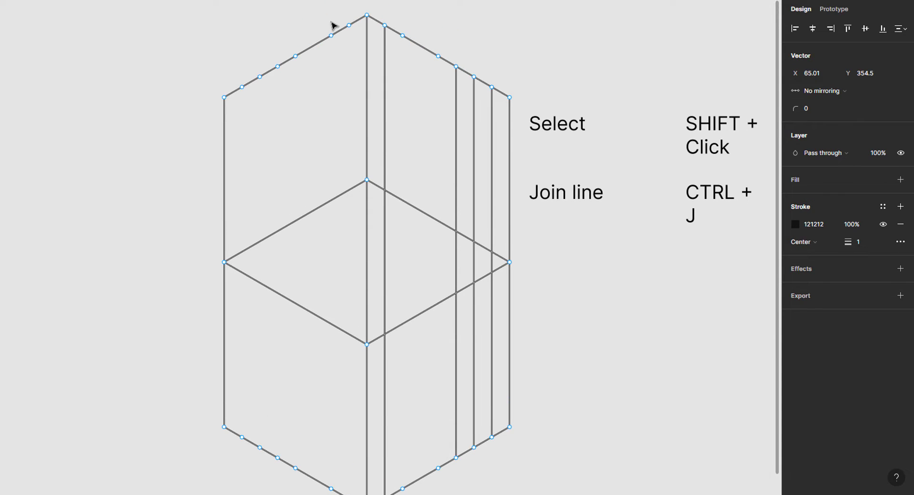
shift+click(349, 25)
key(ctrl+j)
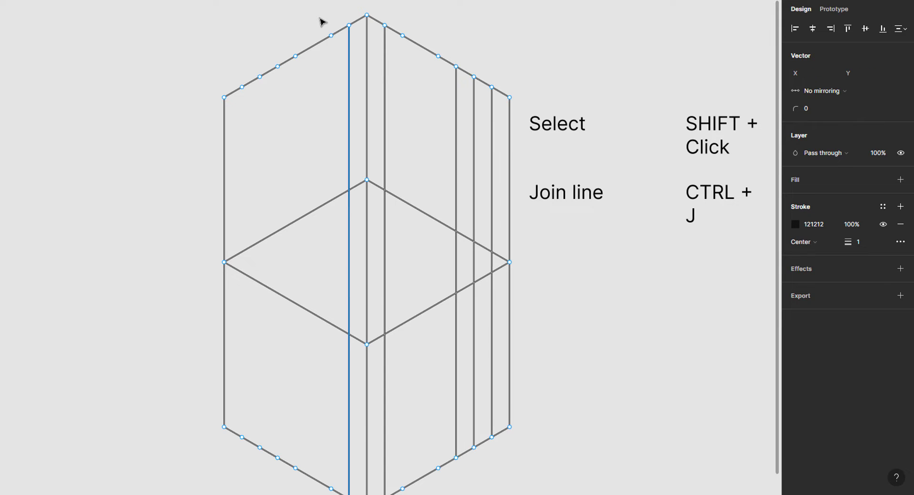
Join the three left-side top and bottom point pairs with vertical lines.
click(278, 67)
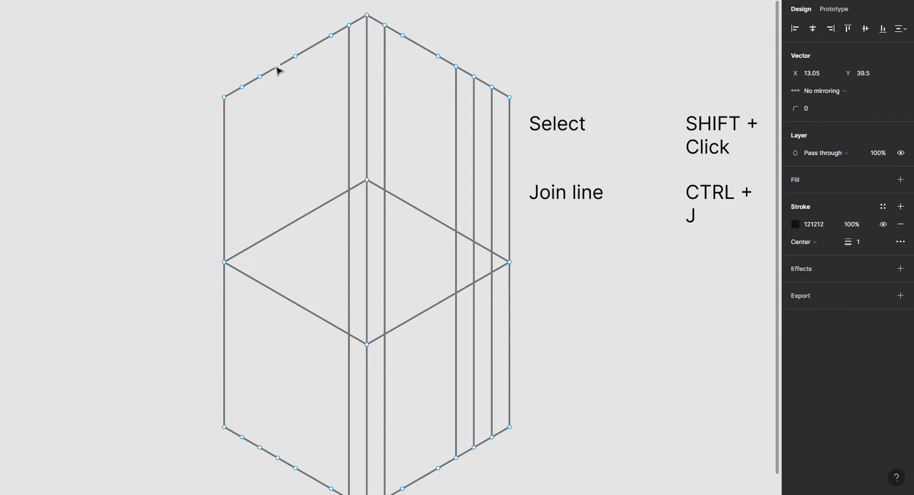
scroll(261, 54, down, 2)
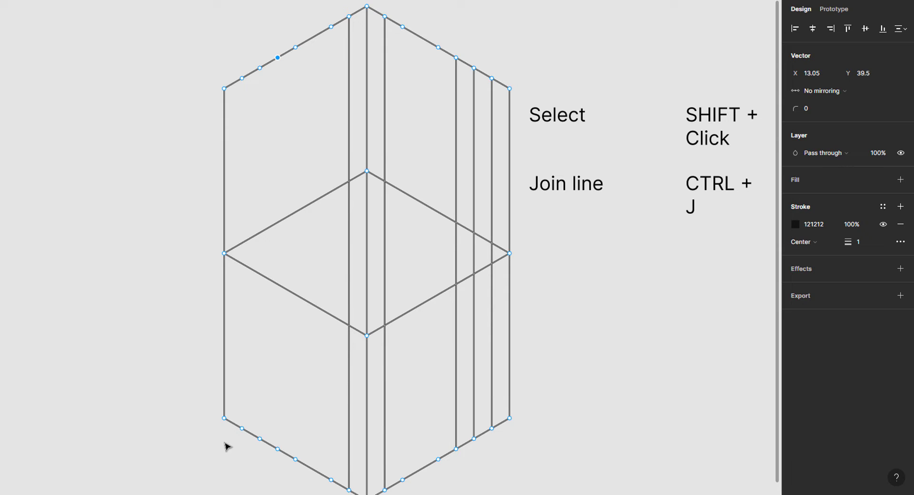
shift+click(277, 449)
key(ctrl+j)
click(260, 438)
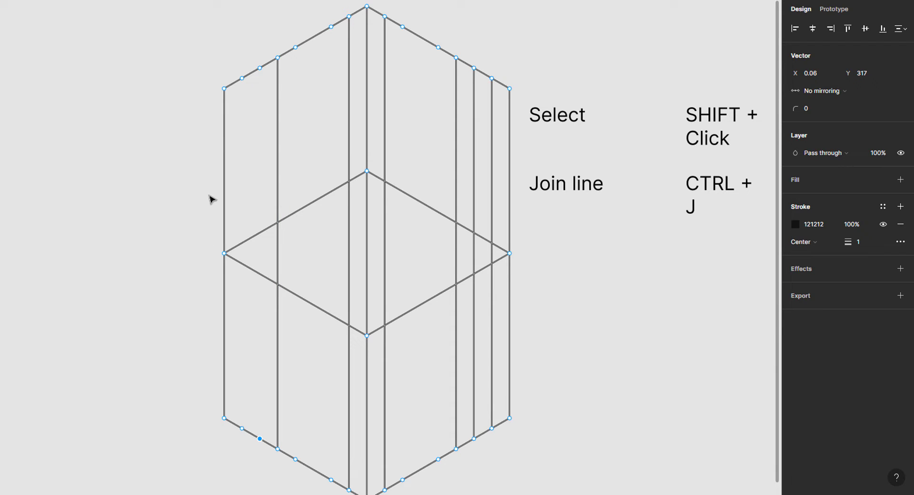
shift+click(259, 68)
key(ctrl+j)
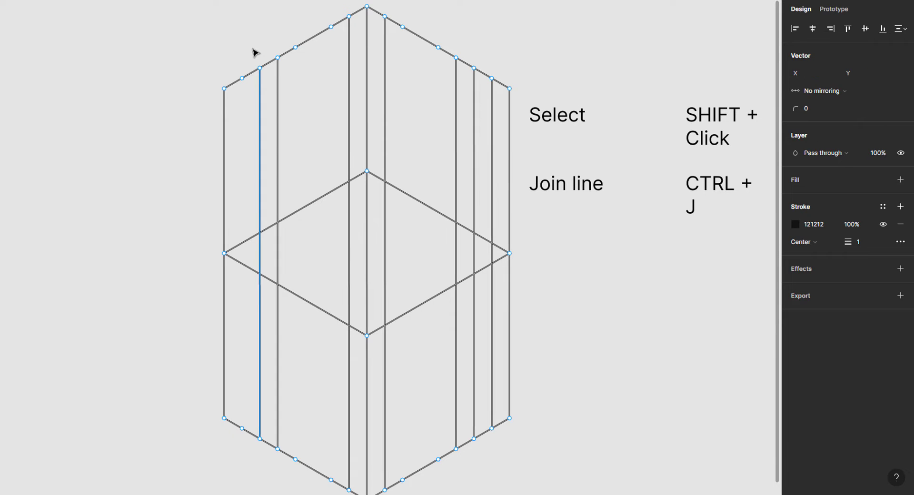
click(242, 78)
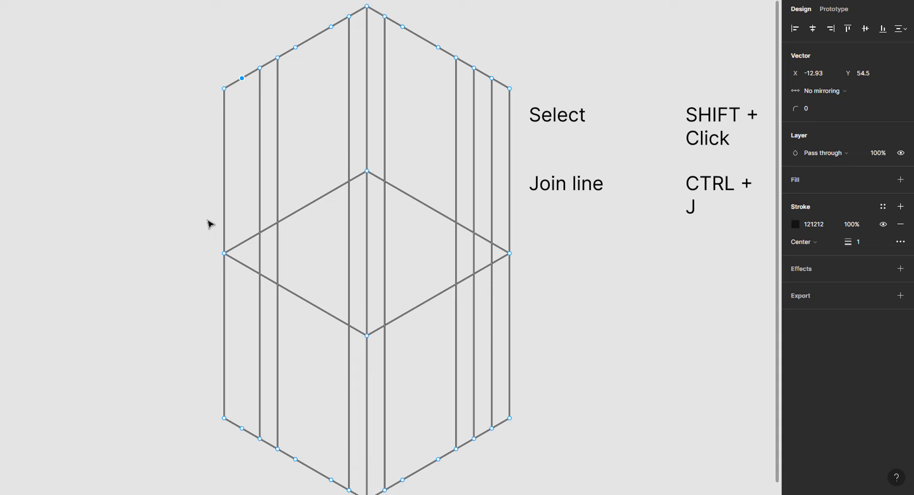
shift+click(242, 429)
key(ctrl+j)
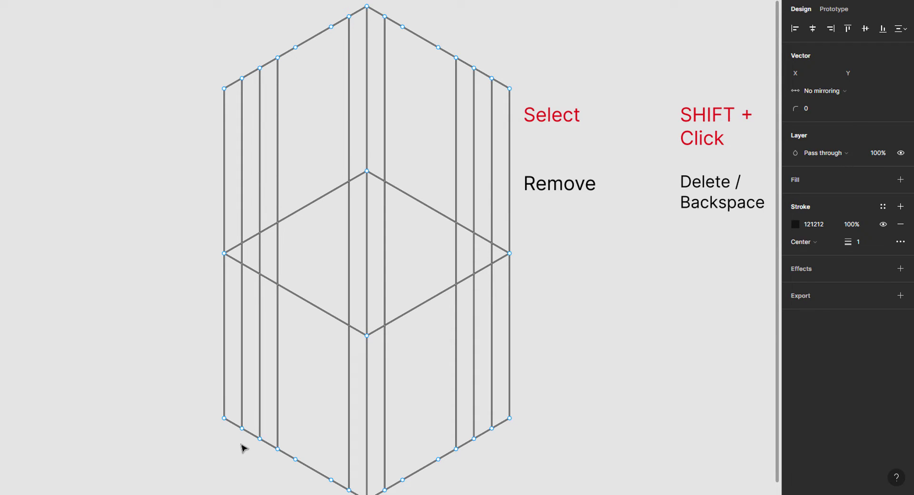
Delete the inner left and inner right vertical lines together.
click(277, 395)
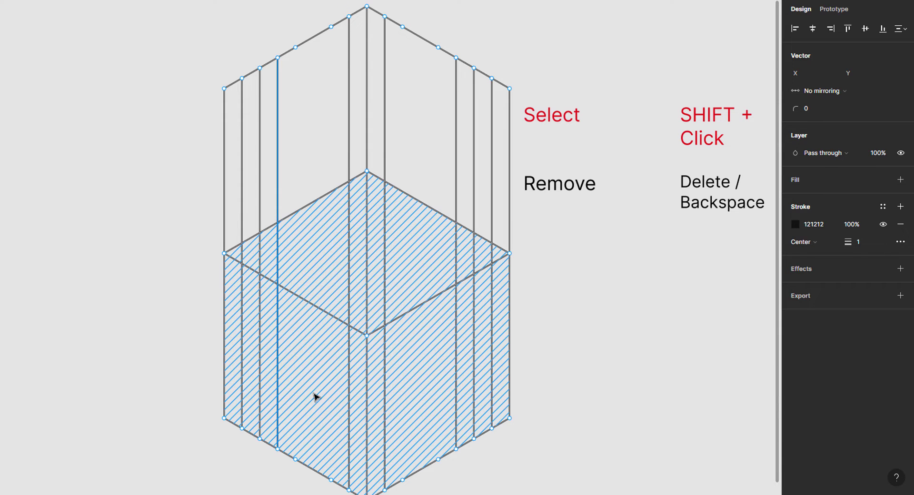
shift+click(456, 399)
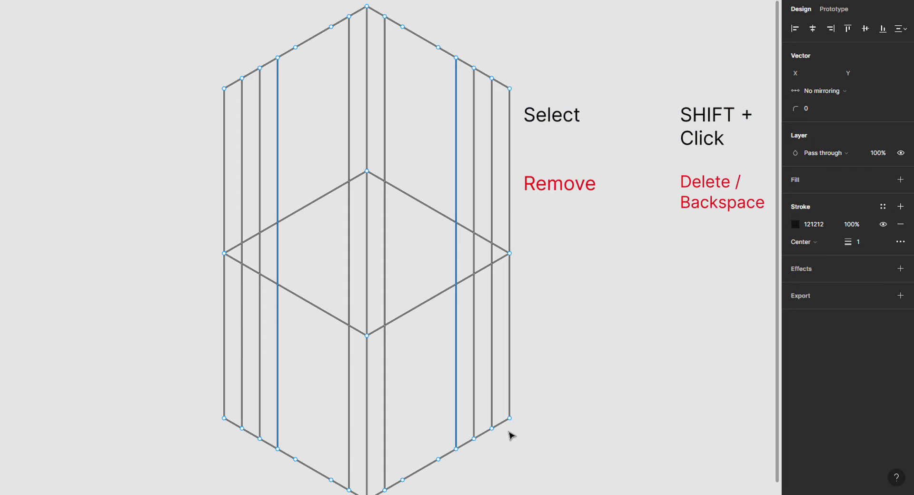
key(Delete)
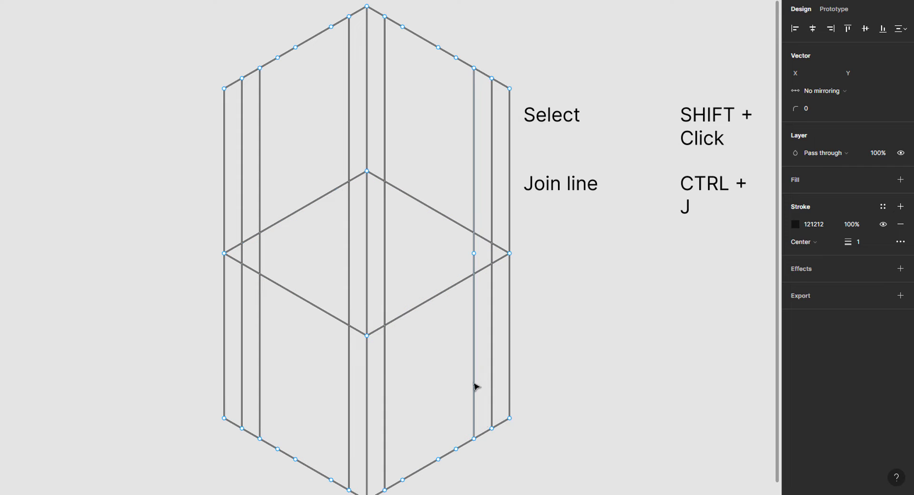
Add points along the right strip's inner line and join its lowest point to the neighbouring line.
click(474, 254)
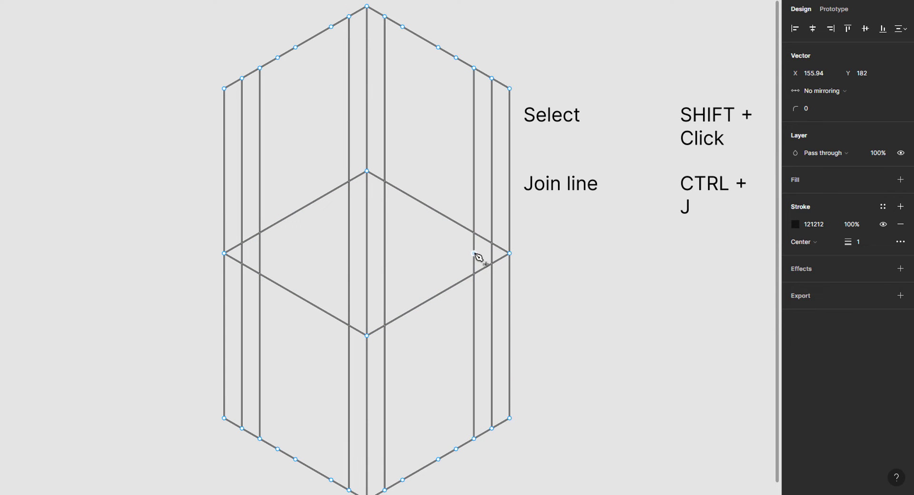
click(474, 346)
click(474, 393)
click(474, 419)
shift+click(491, 428)
key(ctrl+j)
Extend a Pen point to the right line's diagonal intersection and join it to neighbouring vertices.
click(494, 255)
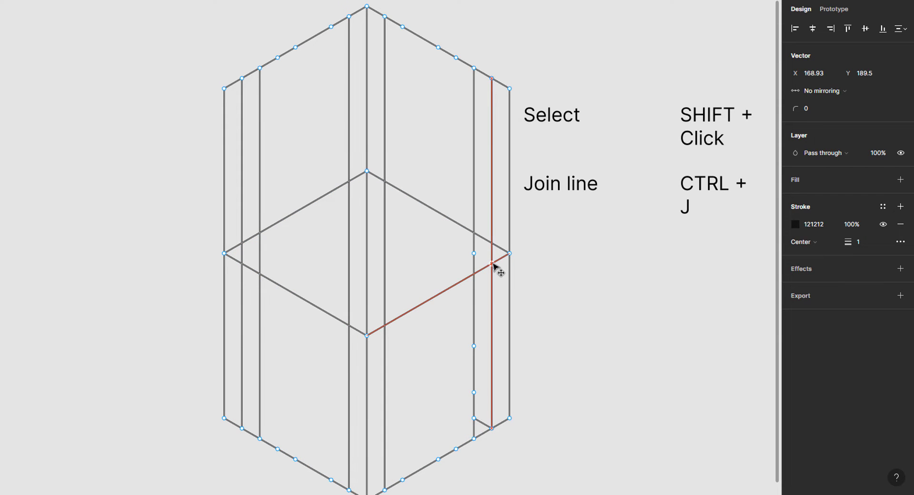
key(p)
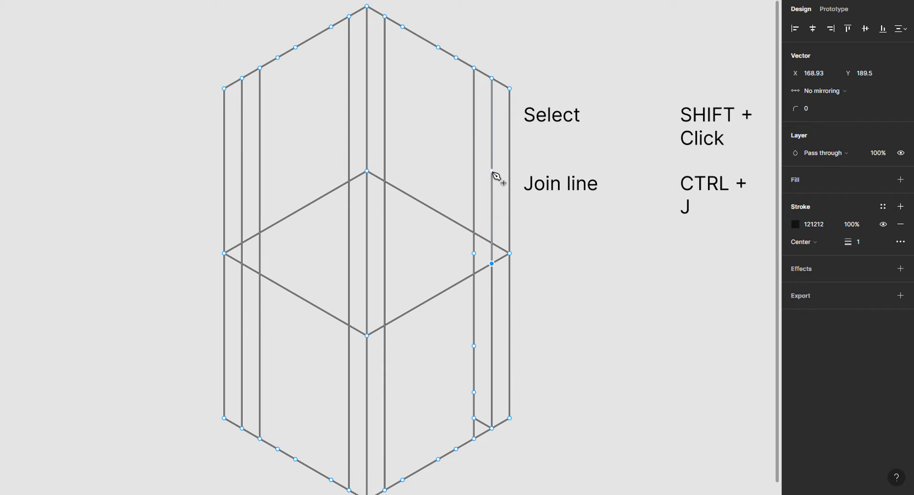
click(491, 171)
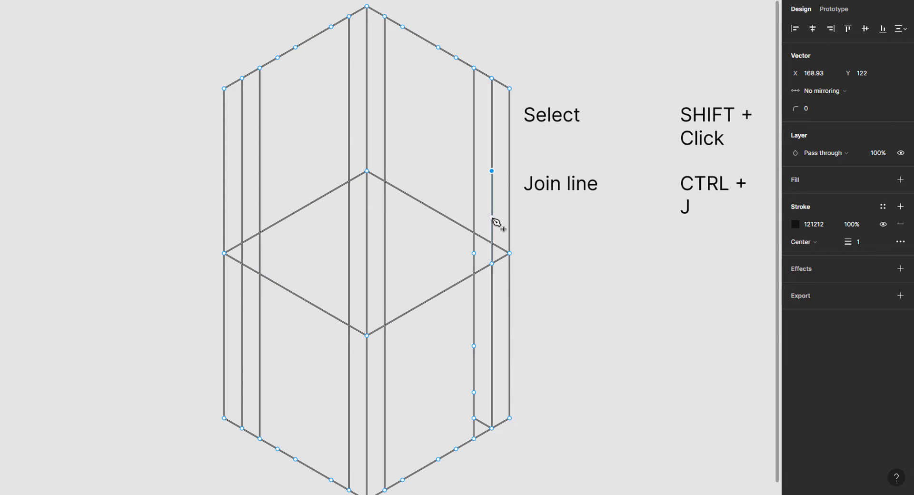
drag(493, 218, 496, 242)
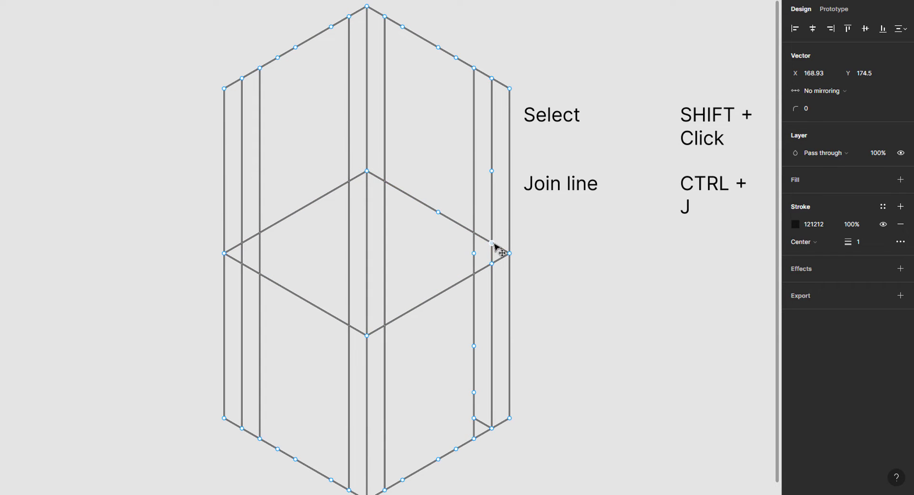
shift+click(474, 253)
key(ctrl+j)
click(473, 253)
shift+click(492, 263)
key(ctrl+j)
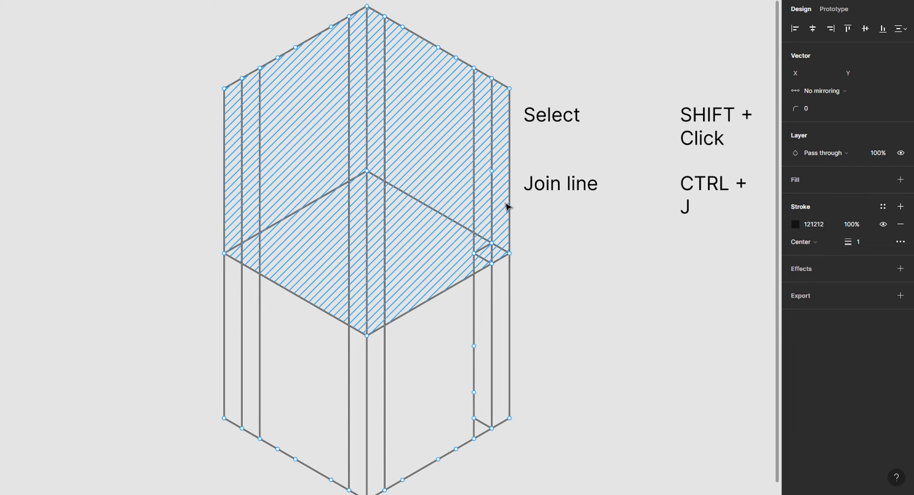
Add points up the right post and join the post-top point to a new inner-post point.
click(473, 162)
click(474, 114)
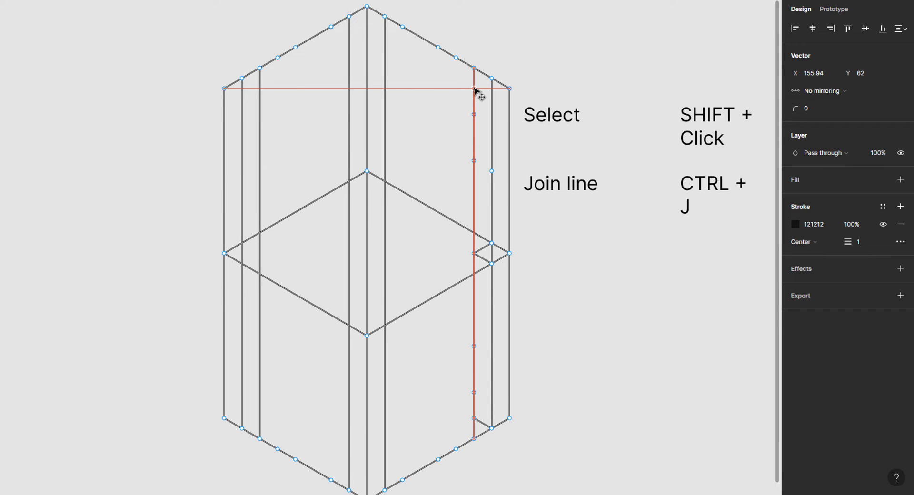
click(474, 89)
click(491, 125)
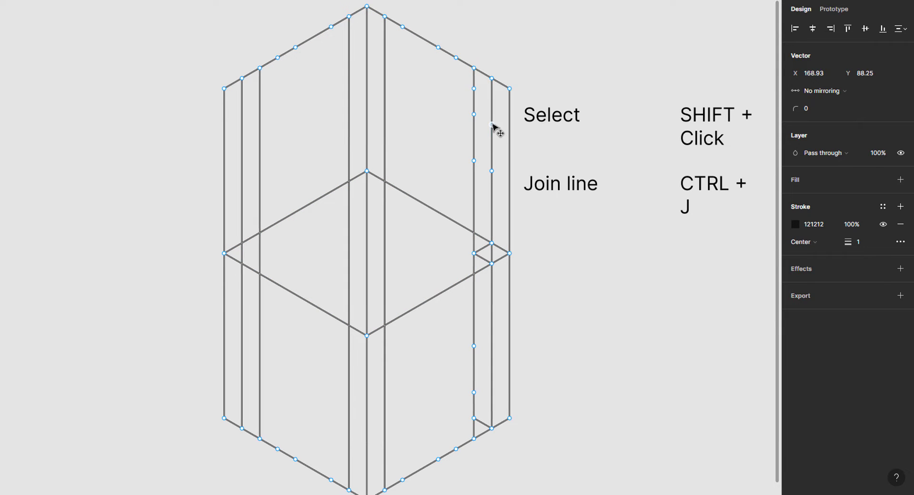
click(492, 101)
shift+click(474, 89)
key(ctrl+j)
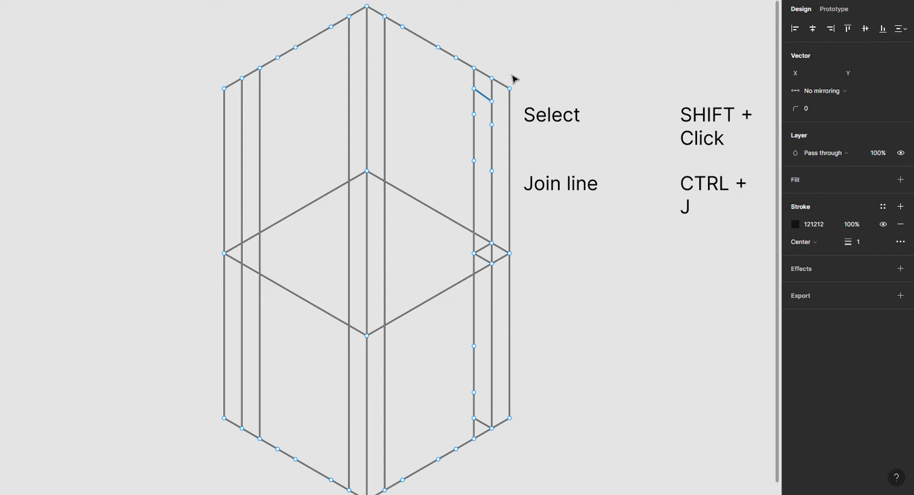
Complete the diamond cap edges to the outer corner and nudge the inner cap point up.
click(491, 78)
shift+click(473, 89)
key(ctrl+j)
shift+click(509, 88)
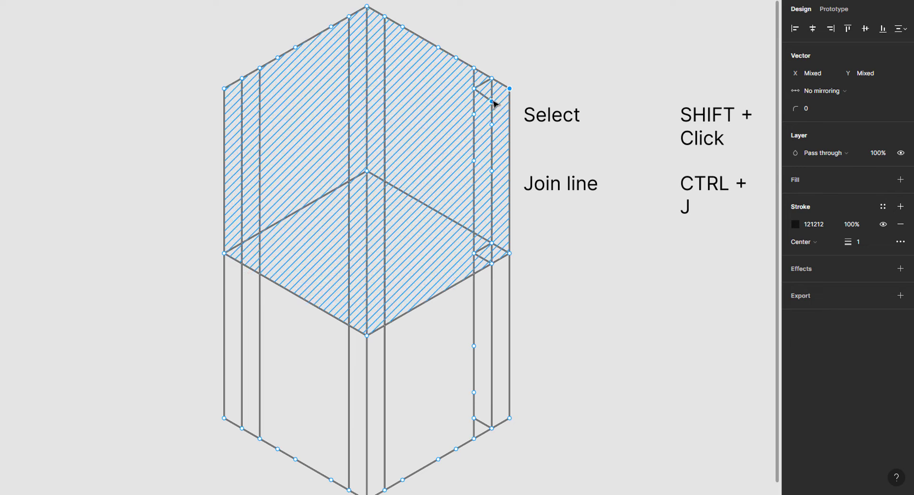
key(ctrl+j)
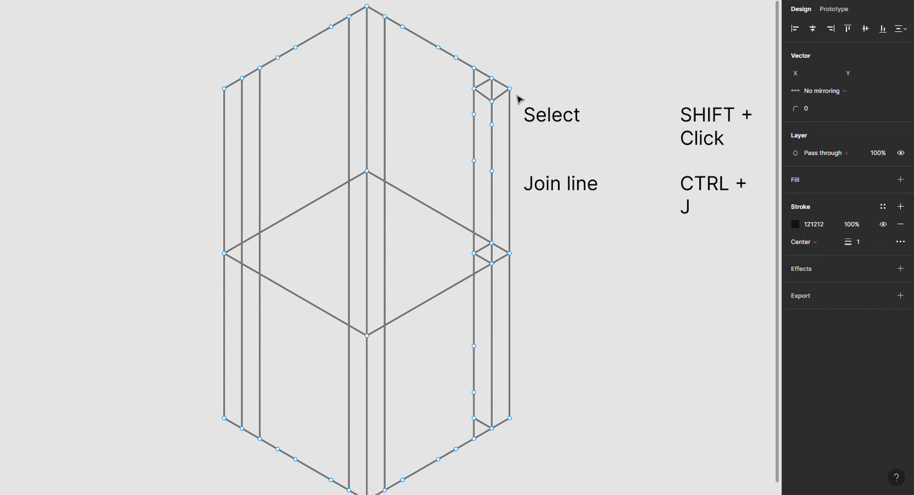
click(491, 101)
key(Up)
key(Up)
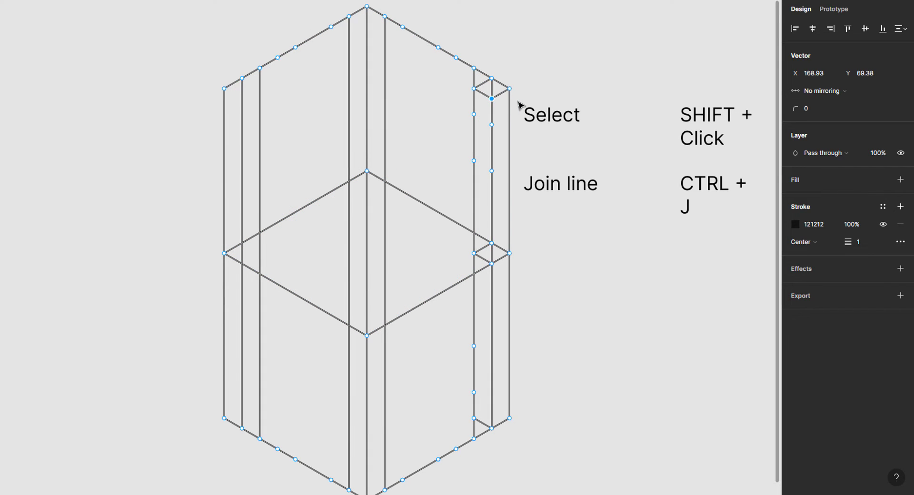
click(522, 88)
Add a point atop the middle post and join it to both post tops as a cap.
scroll(411, 14, up, 1)
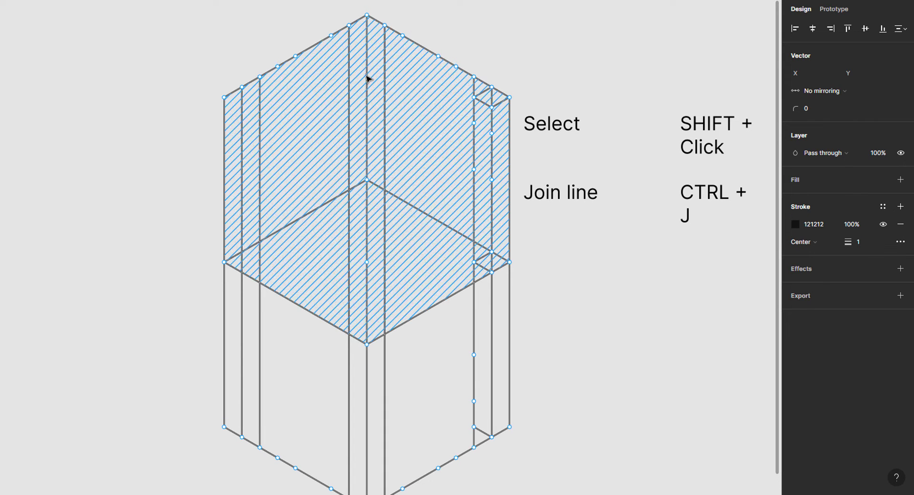
click(367, 262)
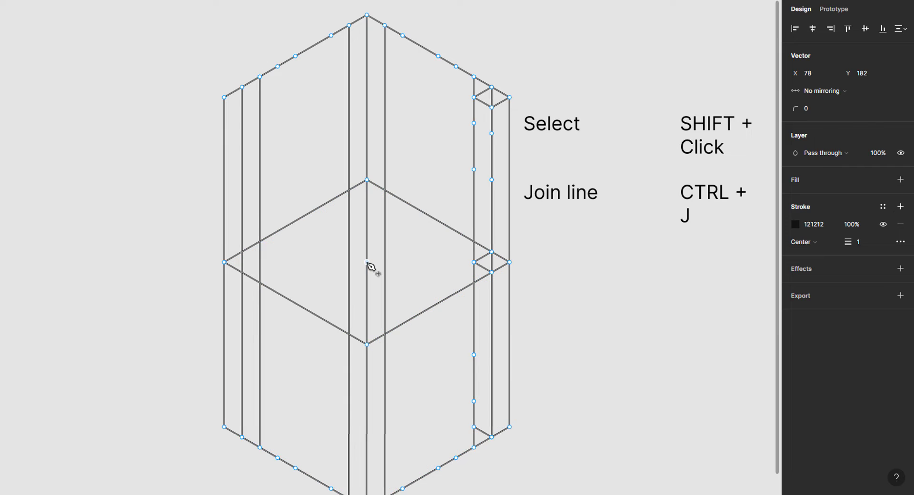
click(367, 139)
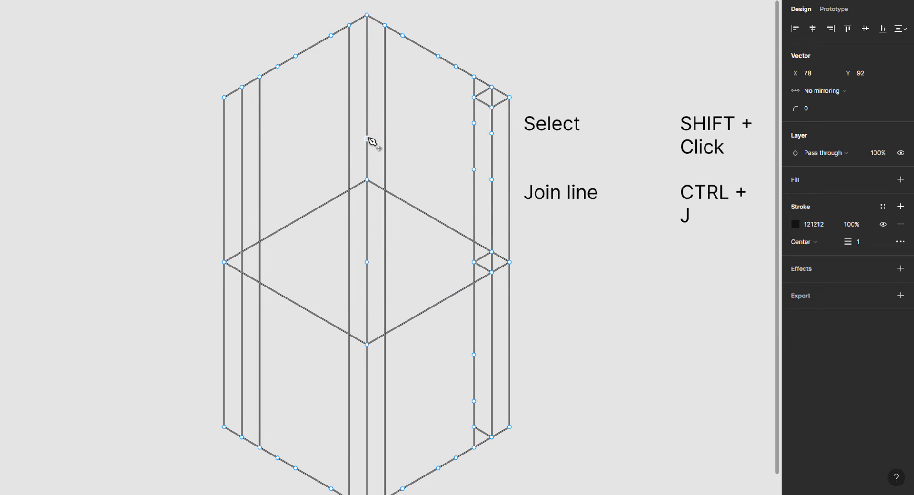
click(367, 77)
click(367, 46)
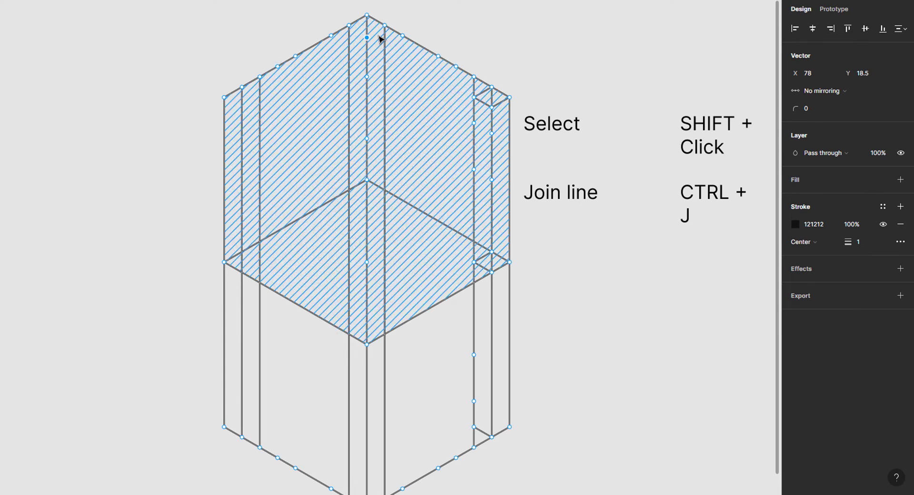
drag(367, 37, 367, 34)
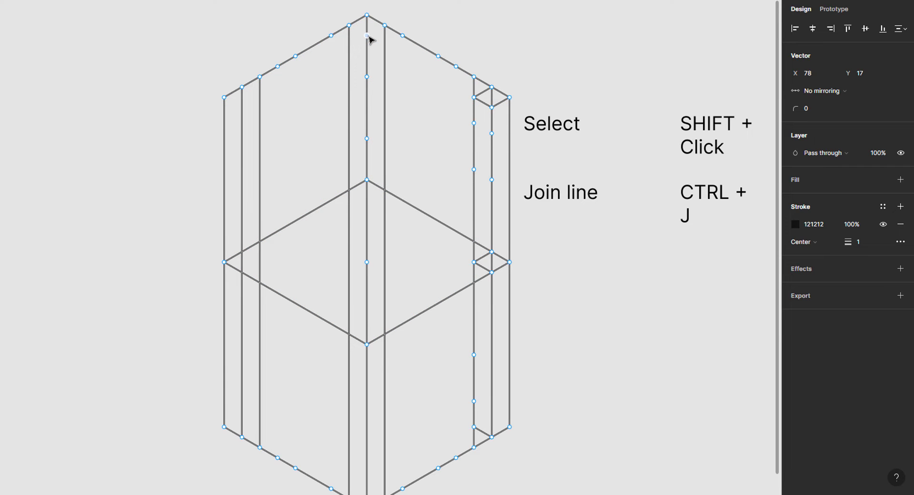
shift+click(349, 25)
key(ctrl+j)
shift+click(384, 25)
key(ctrl+j)
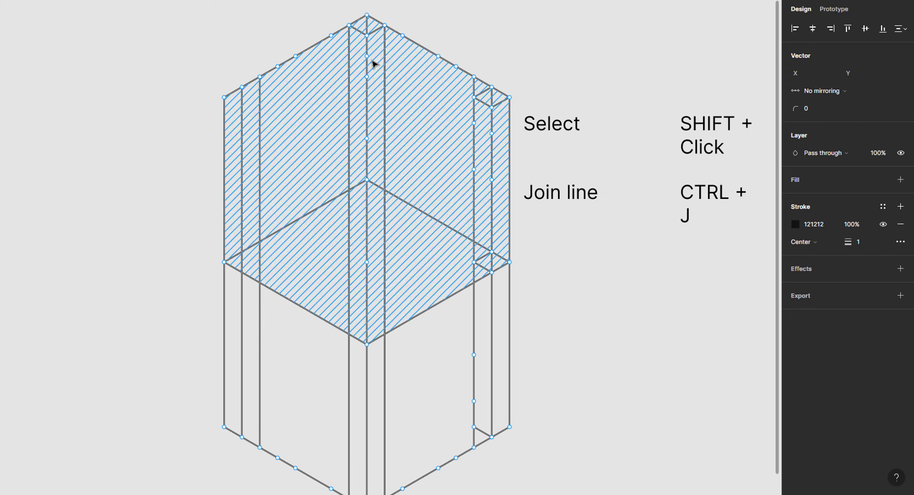
Add points where the middle post lines cross the seat and join them through the centre point.
click(367, 201)
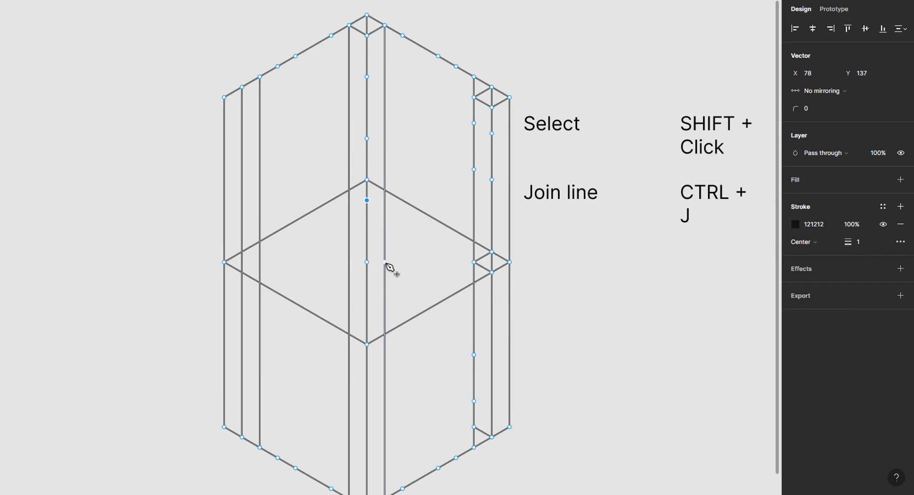
click(385, 263)
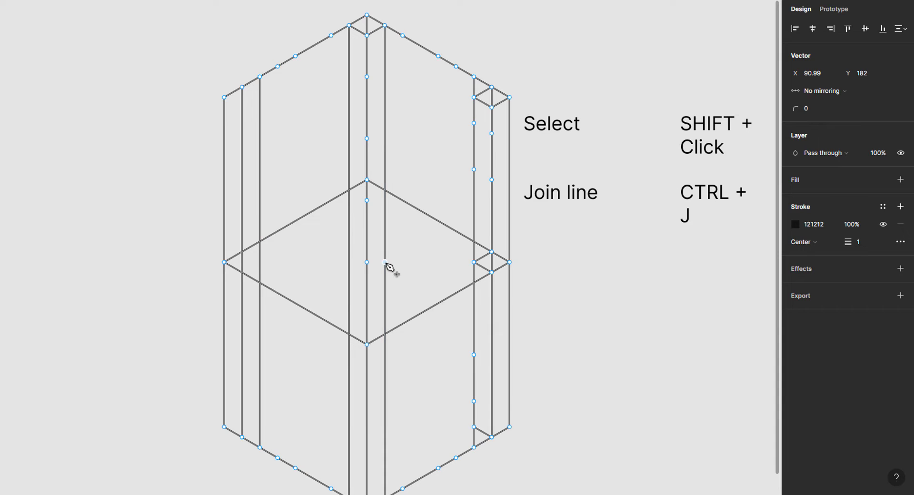
click(384, 143)
click(384, 190)
click(349, 262)
click(349, 143)
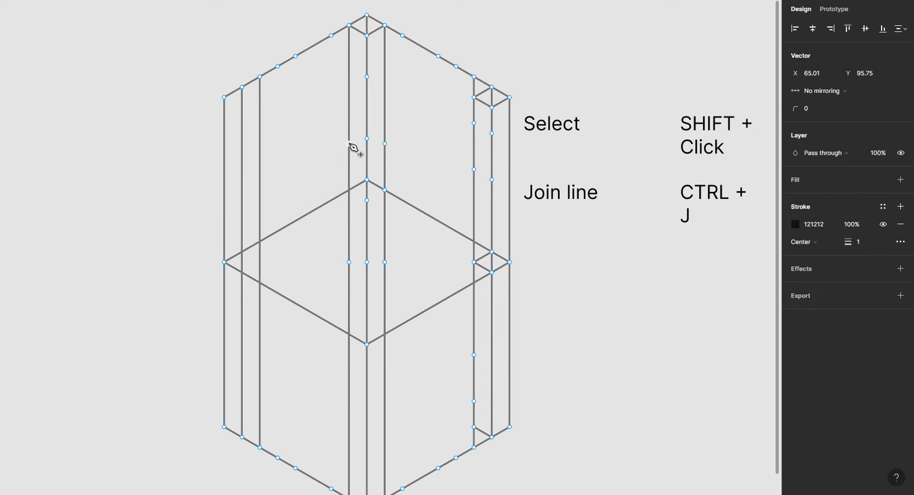
click(349, 190)
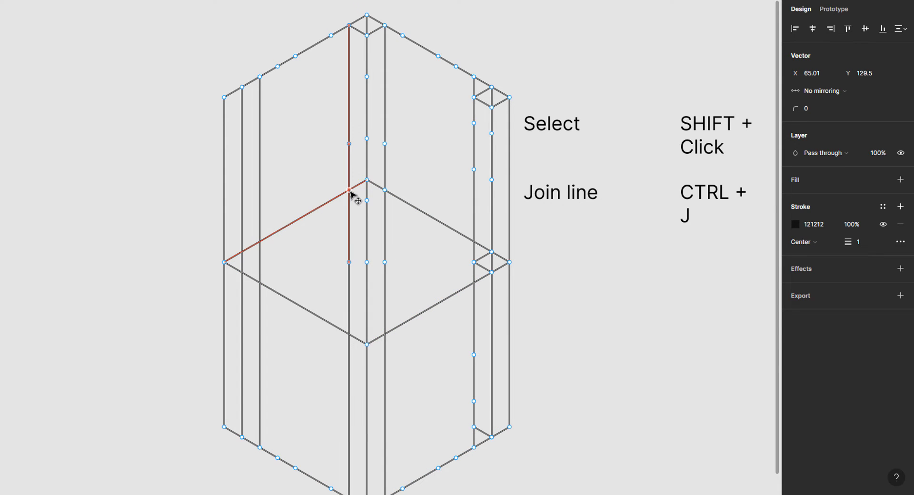
key(ctrl+j)
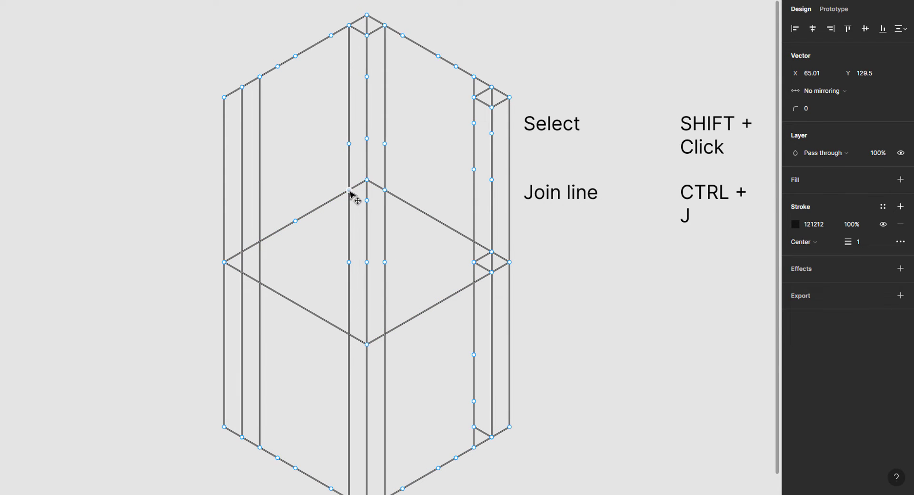
shift+click(366, 200)
key(ctrl+j)
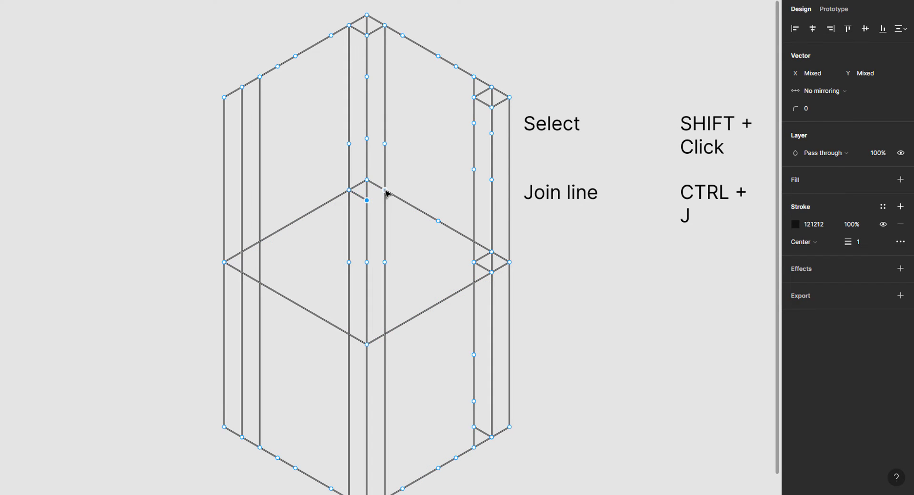
shift+click(385, 190)
key(ctrl+j)
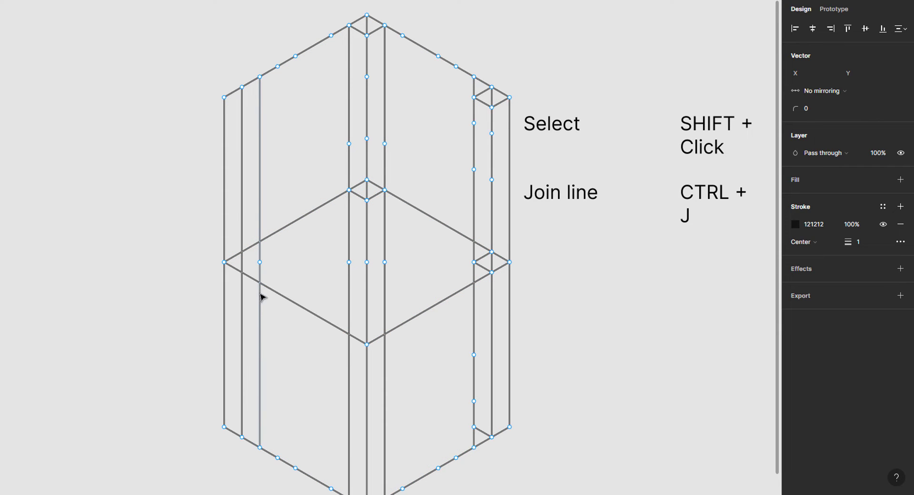
Mark three points down the left inner post and join the two foot points.
click(260, 261)
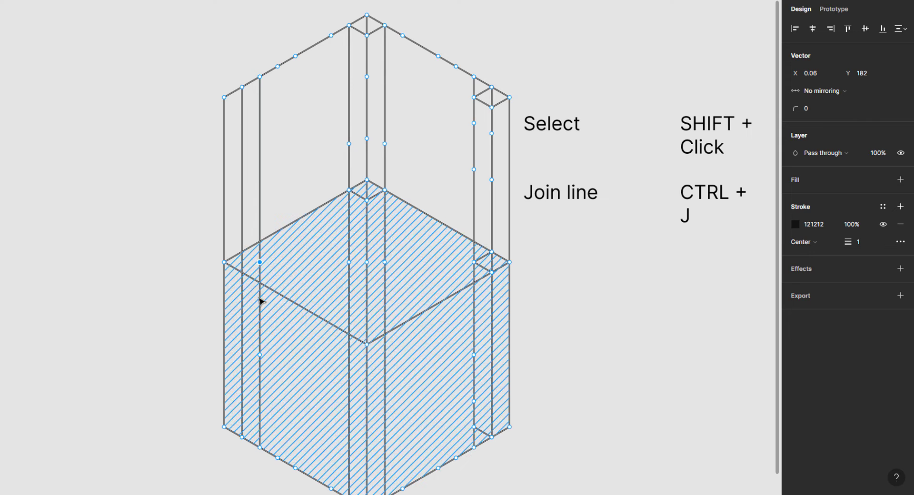
click(260, 355)
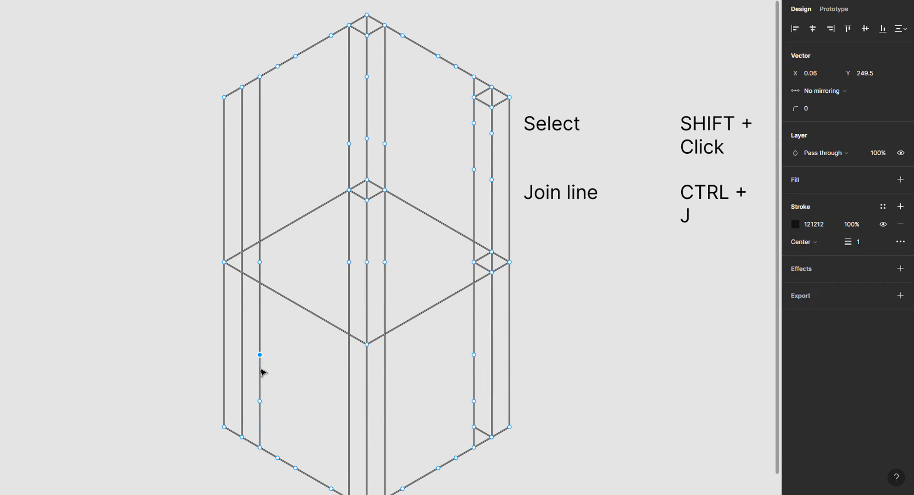
click(260, 401)
key(Escape)
shift+click(242, 437)
key(ctrl+j)
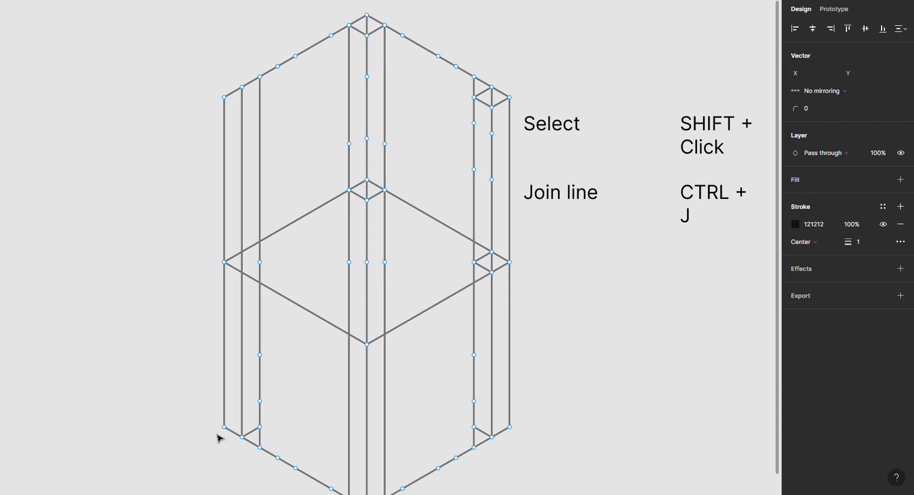
Add points up the left outer edge and lower the centre post point to rail height.
click(224, 345)
click(224, 303)
click(223, 283)
key(Escape)
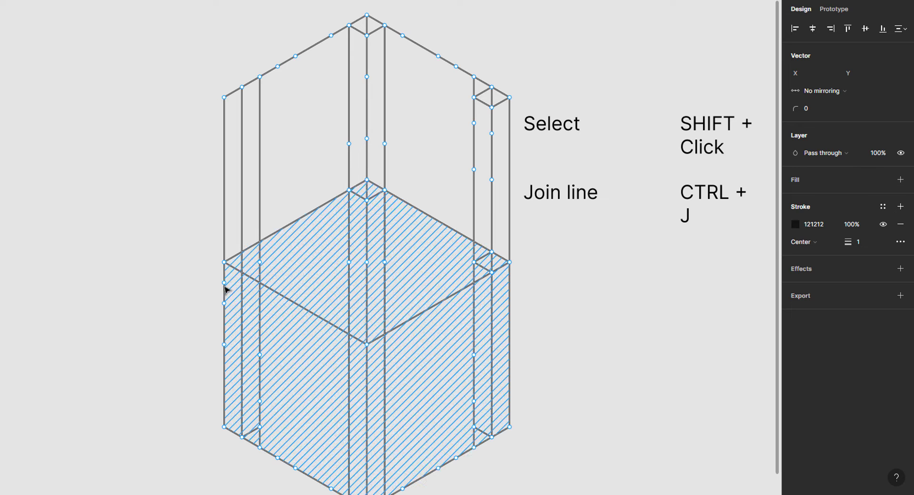
click(367, 386)
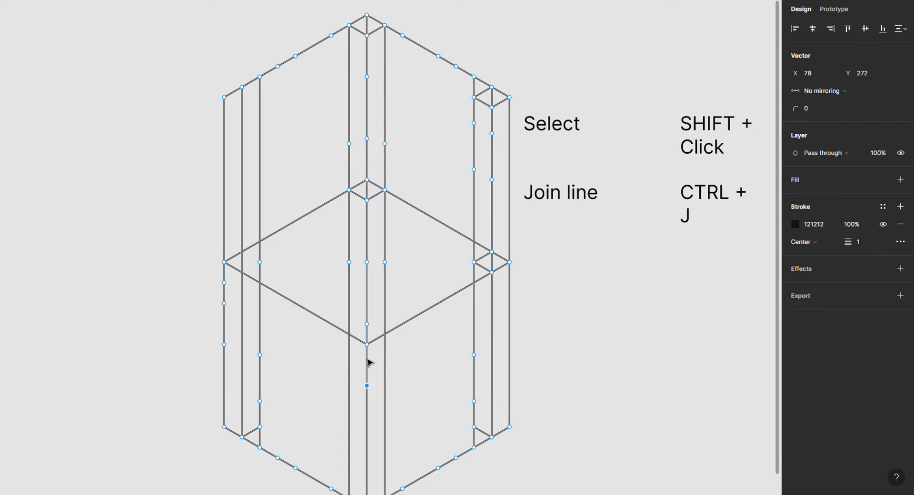
click(367, 325)
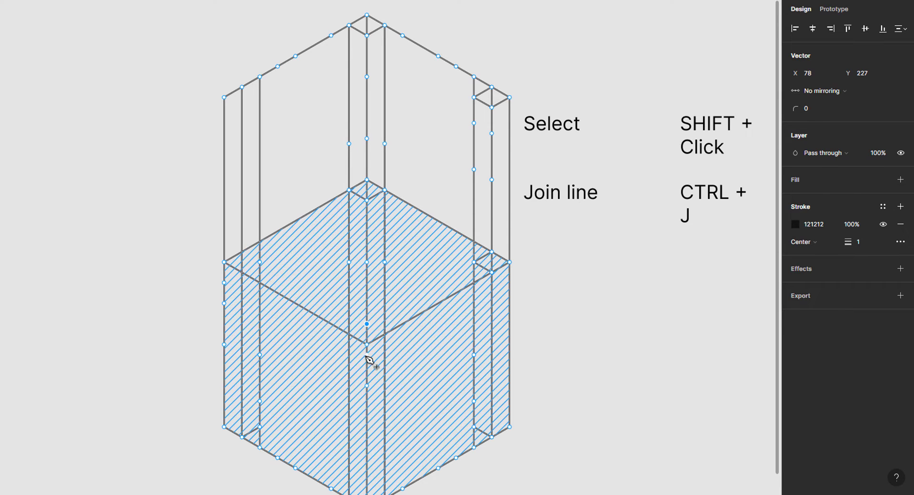
drag(367, 324, 367, 364)
Add right outer edge points and join them to the lowered centre point as the front-right rail.
click(510, 344)
click(510, 282)
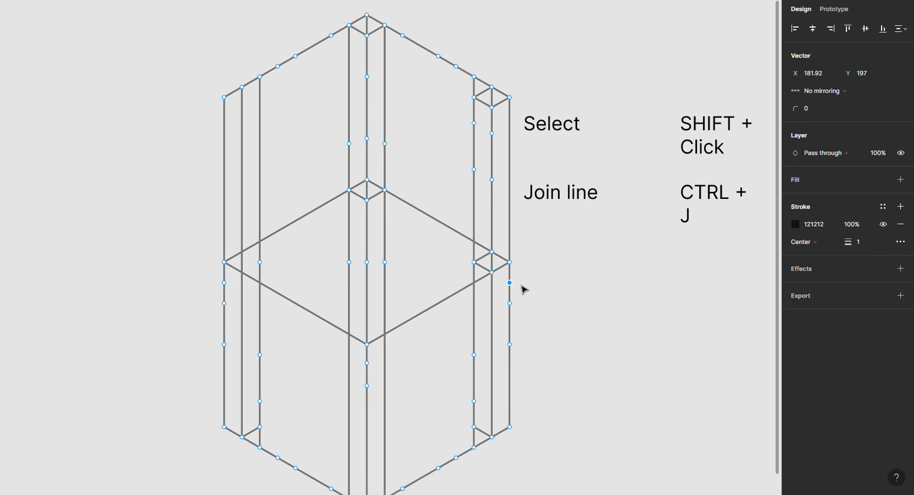
shift+click(366, 363)
key(ctrl+j)
click(366, 364)
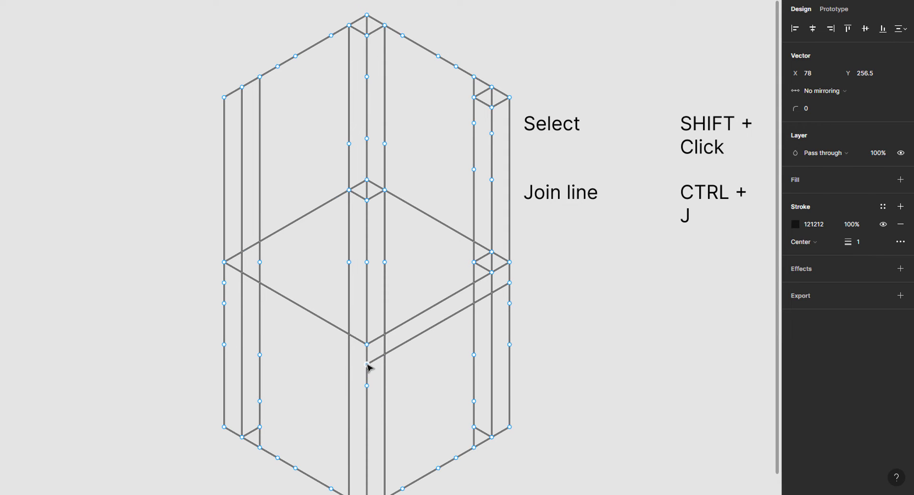
shift+click(224, 283)
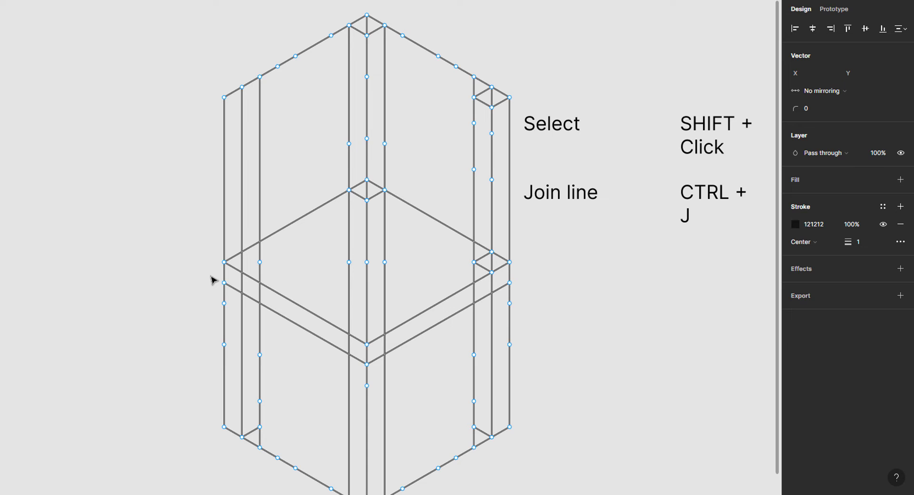
Add points on the seat's diagonal edge and left leg, joining the leg's lower point to the seat edge.
click(296, 323)
click(349, 354)
click(314, 334)
click(259, 377)
click(260, 401)
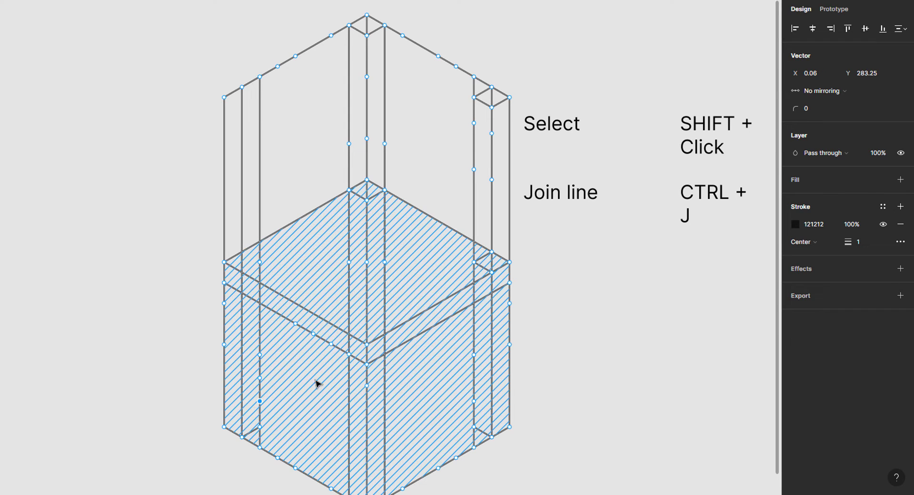
shift+click(349, 354)
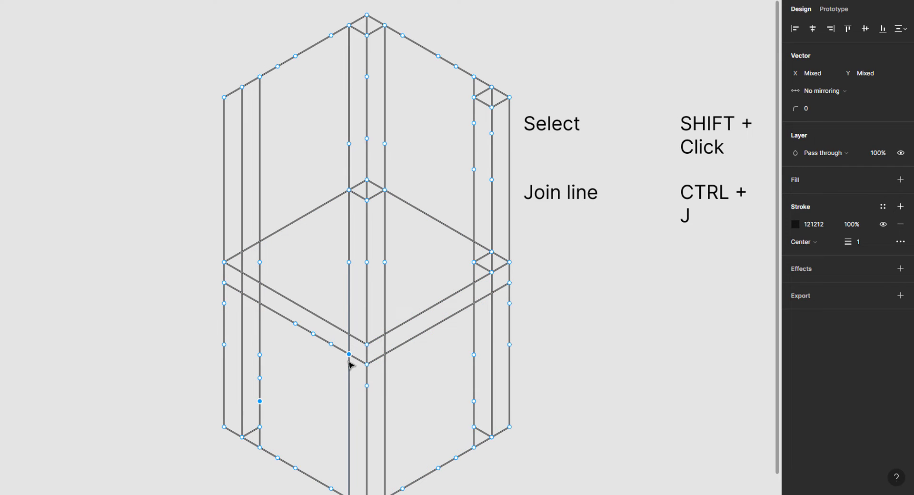
key(ctrl+j)
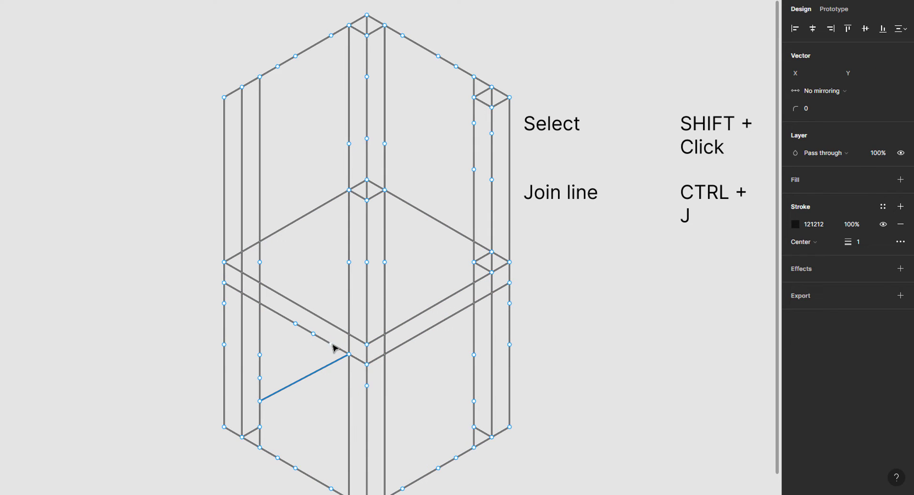
Join two more leg-to-seat-edge point pairs to form the second and third stretcher lines.
click(331, 344)
shift+click(260, 378)
key(ctrl+j)
click(260, 385)
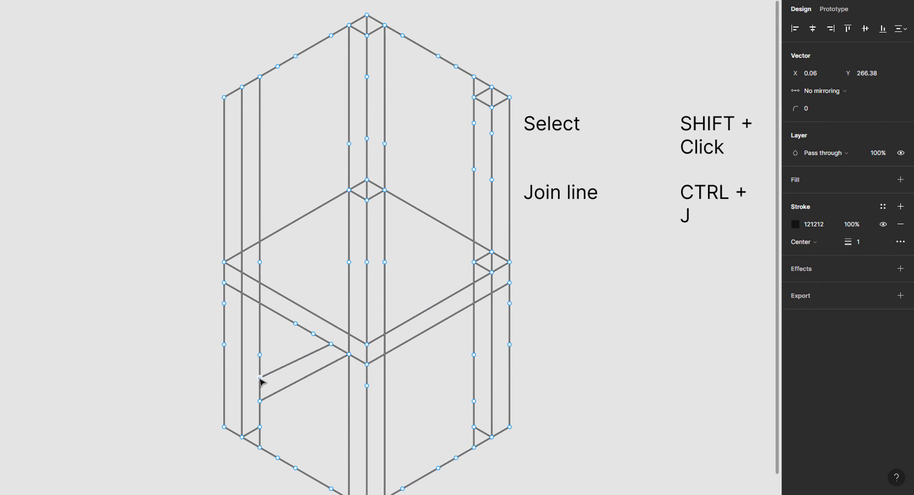
click(260, 355)
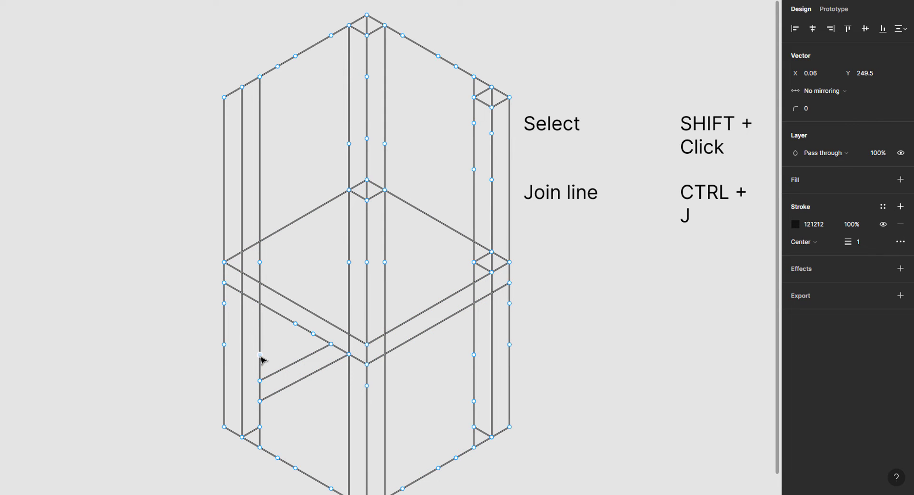
shift+click(313, 334)
key(ctrl+j)
Nudge the third rail's end point down and check the left leg rail points.
key(Down)
key(Down)
key(Down)
key(Down)
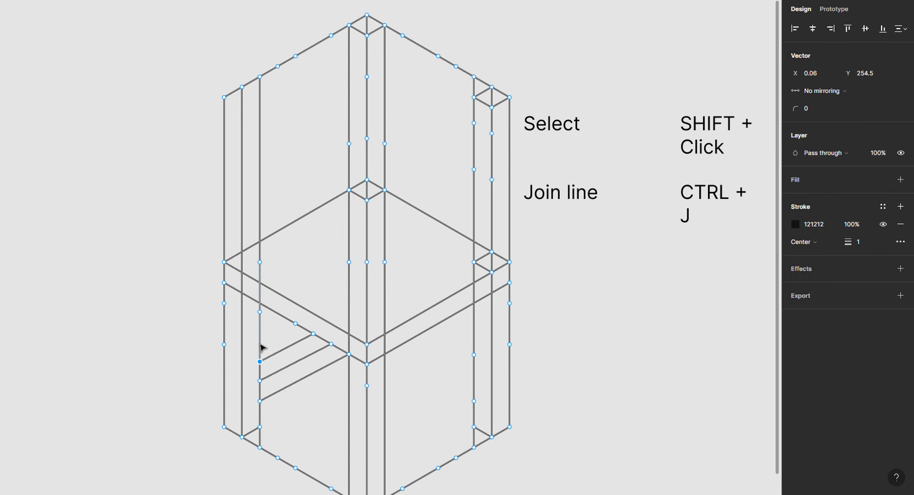
click(261, 348)
click(261, 349)
click(260, 381)
click(259, 402)
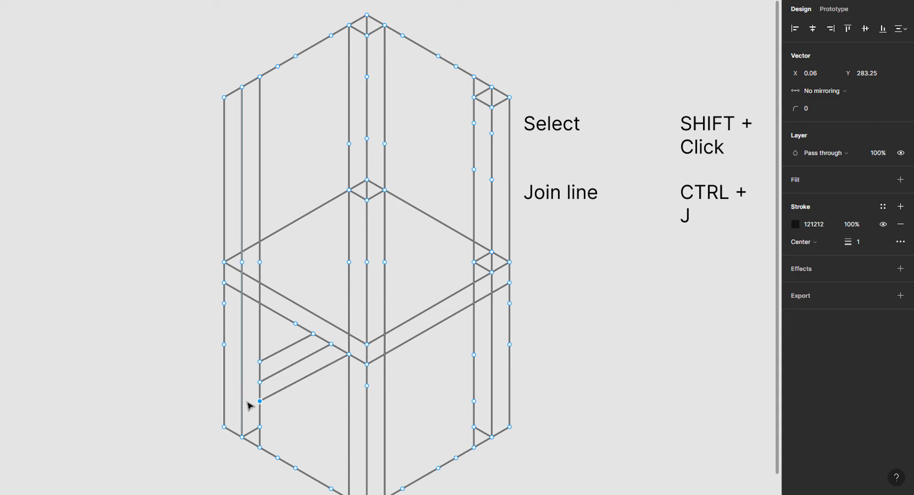
click(212, 403)
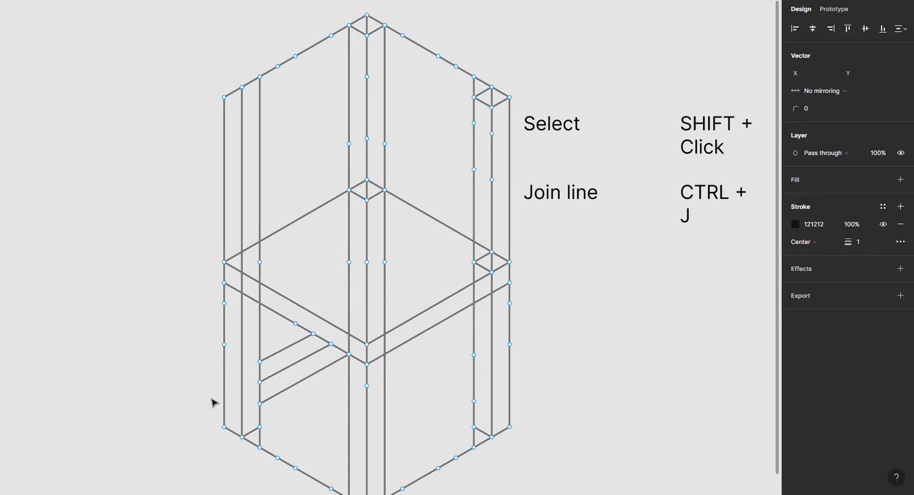
Place two points on the right inner leg and join the upper one to the neighbouring corner.
click(385, 395)
click(385, 410)
scroll(389, 415, down, 1)
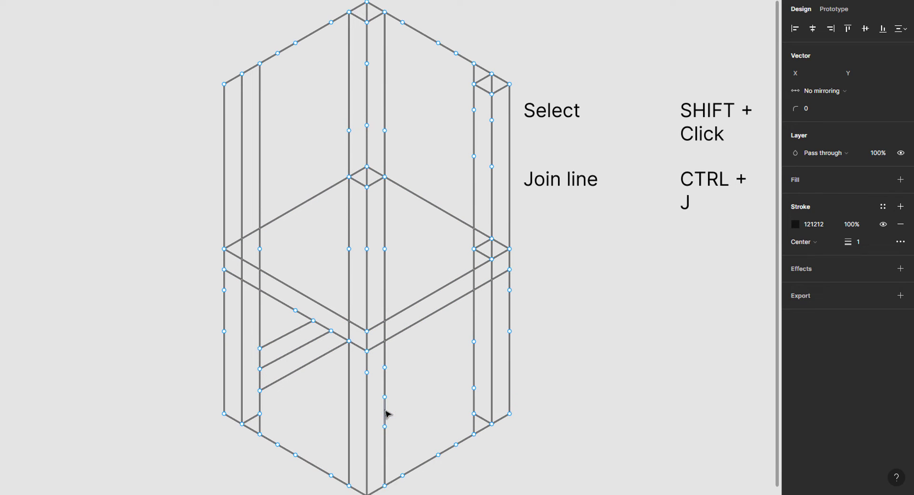
click(492, 341)
drag(492, 343, 492, 351)
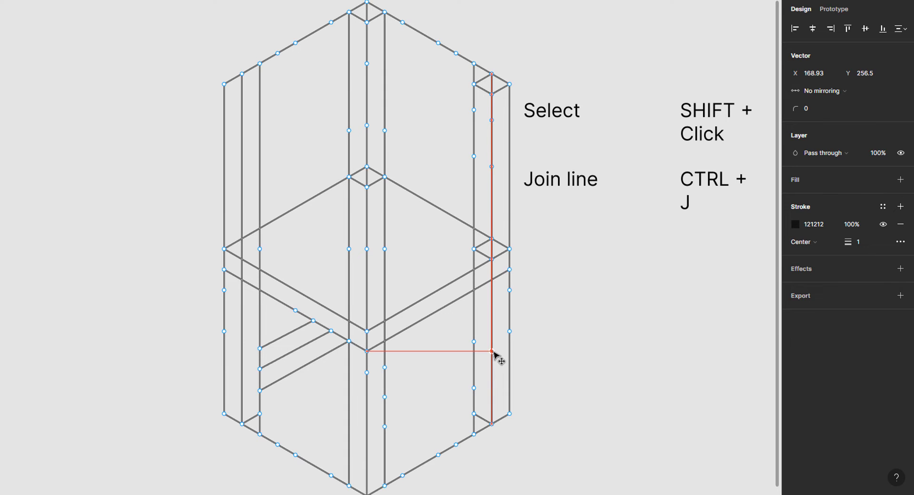
click(491, 351)
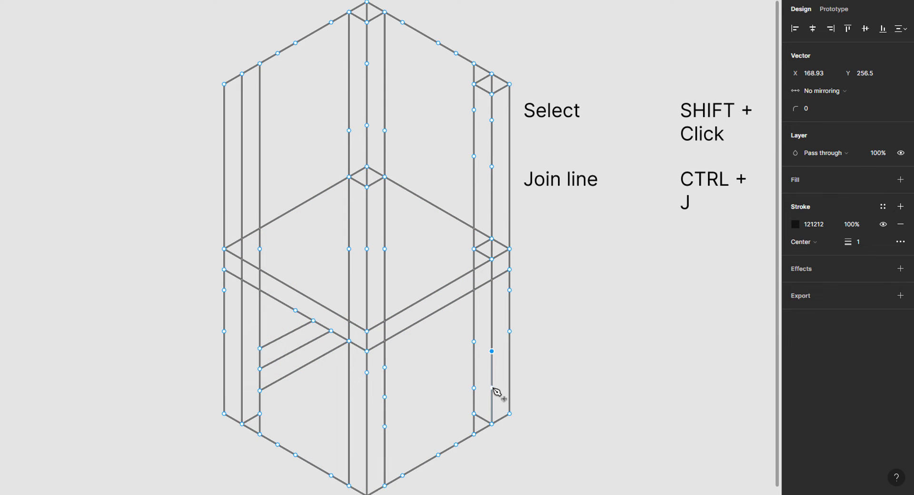
click(491, 388)
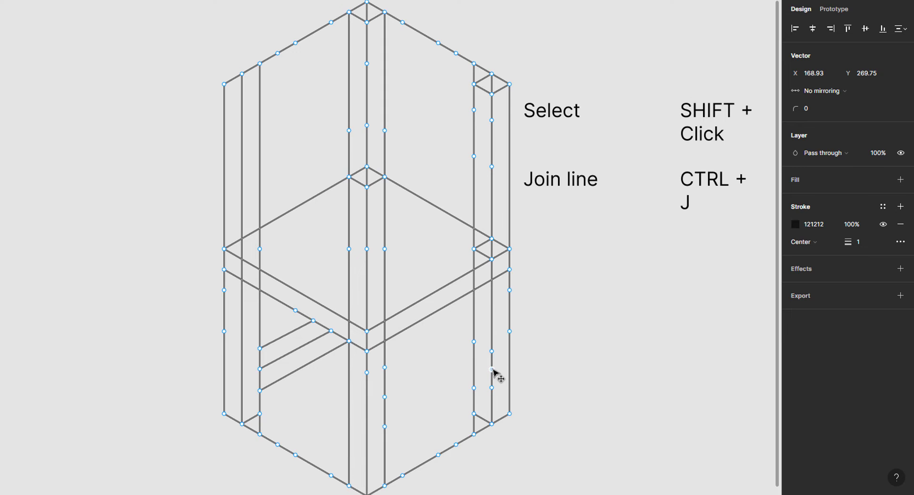
click(491, 351)
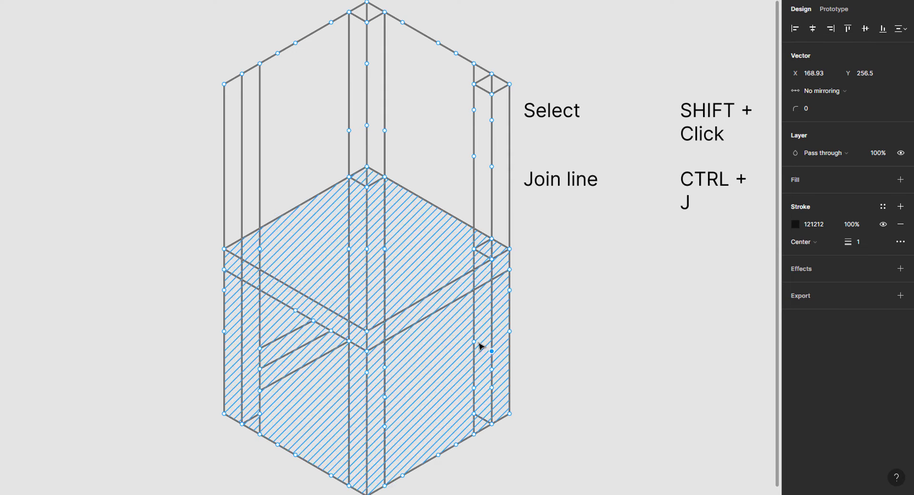
shift+click(474, 342)
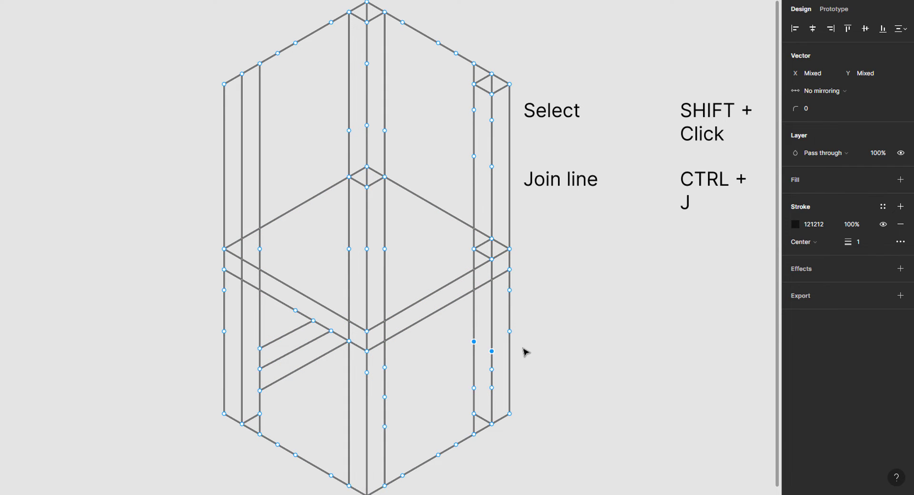
key(ctrl+j)
Join the front leg to the right leg with the first and second rail lines.
click(492, 351)
shift+click(385, 397)
key(ctrl+j)
click(385, 397)
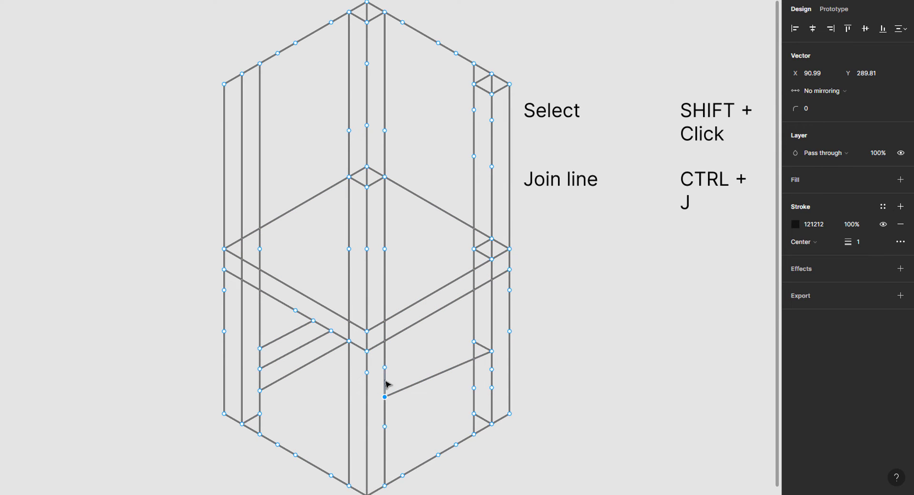
key(Down)
key(Down)
key(Down)
key(Down)
key(Down)
key(Down)
key(Down)
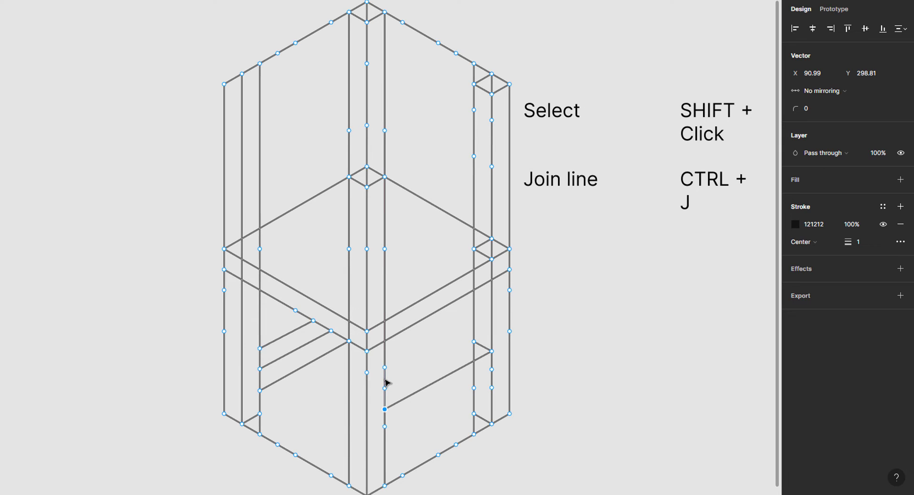
click(385, 388)
shift+click(474, 342)
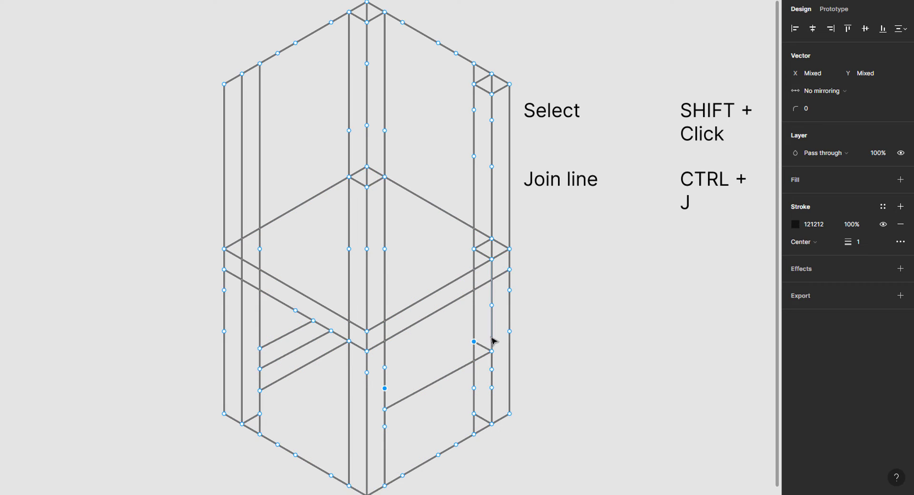
key(ctrl+j)
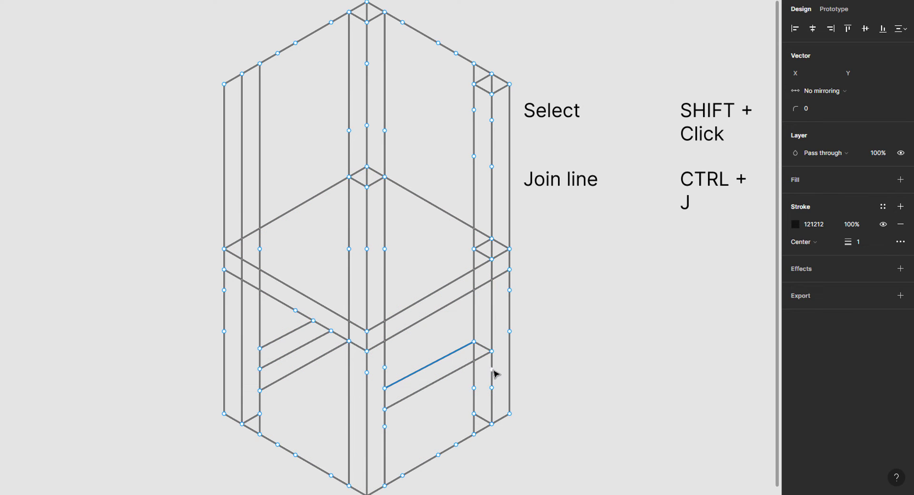
Add the third, lowest rail from the right leg to the front leg and adjust its front end.
click(491, 370)
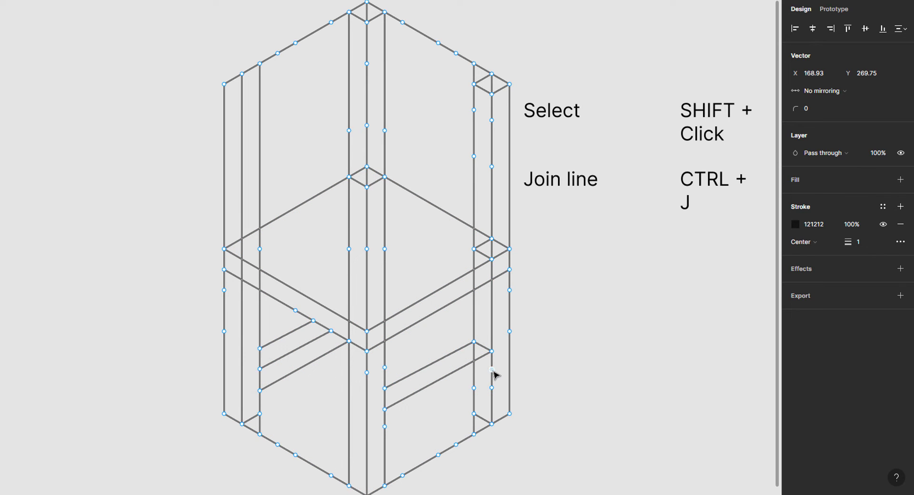
shift+click(385, 423)
key(ctrl+j)
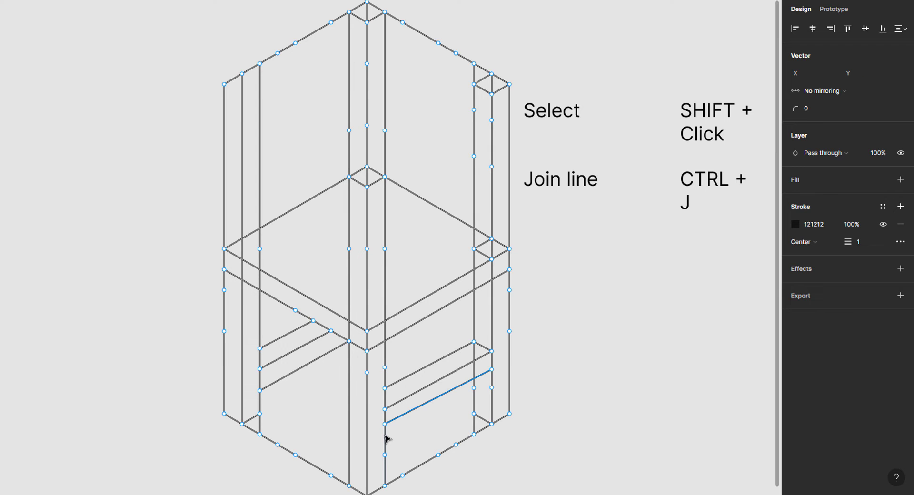
drag(384, 424, 384, 427)
key(Down)
key(Down)
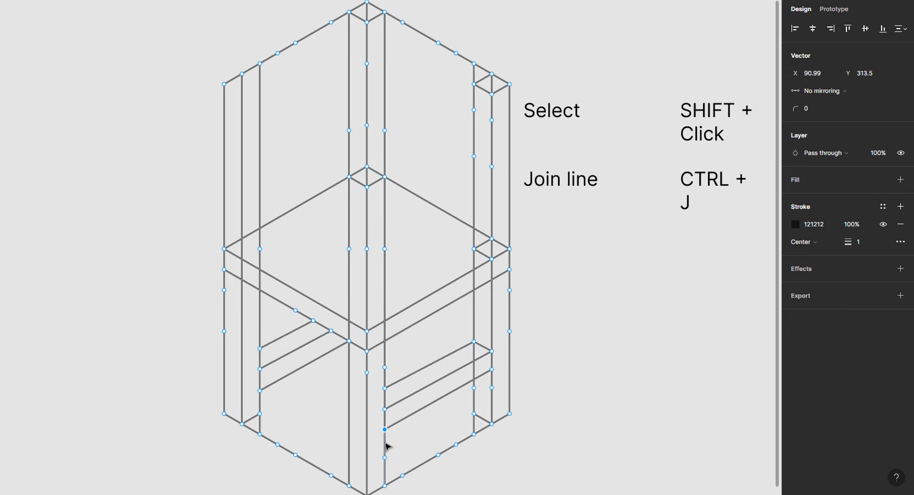
mouse_move(386, 446)
mouse_down()
mouse_move(386, 380)
mouse_move(385, 443)
mouse_up()
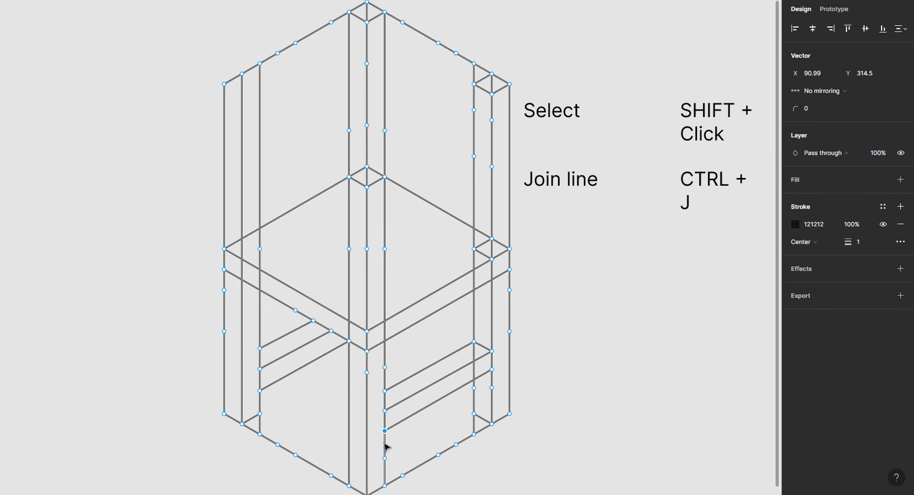
click(526, 391)
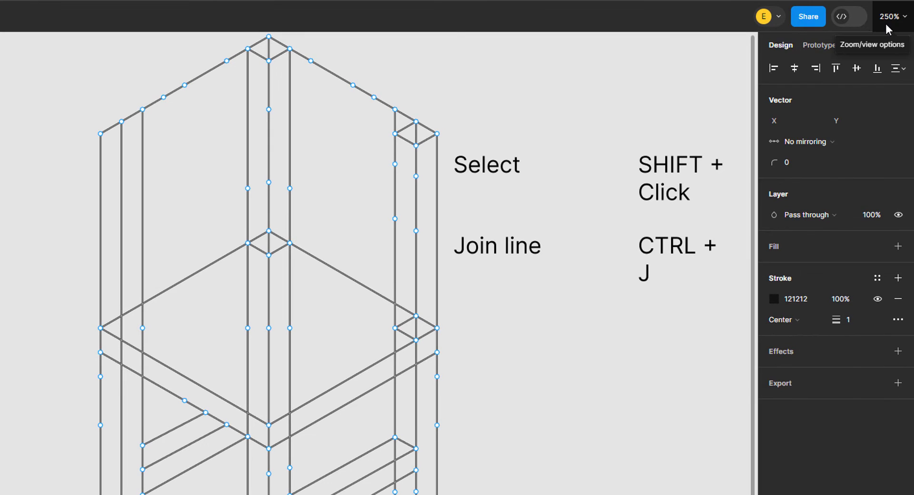
At 450% zoom, add points along the seat's back edge and short diagonal edge.
click(886, 14)
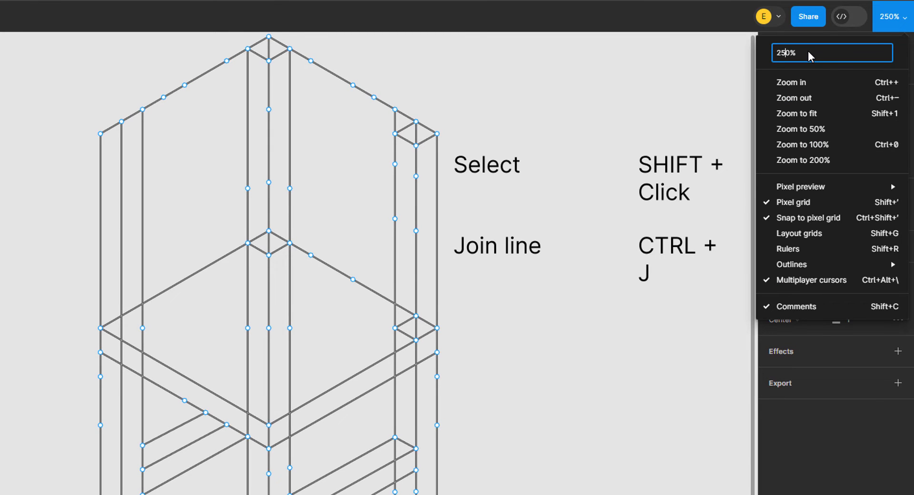
text(4)
key(Return)
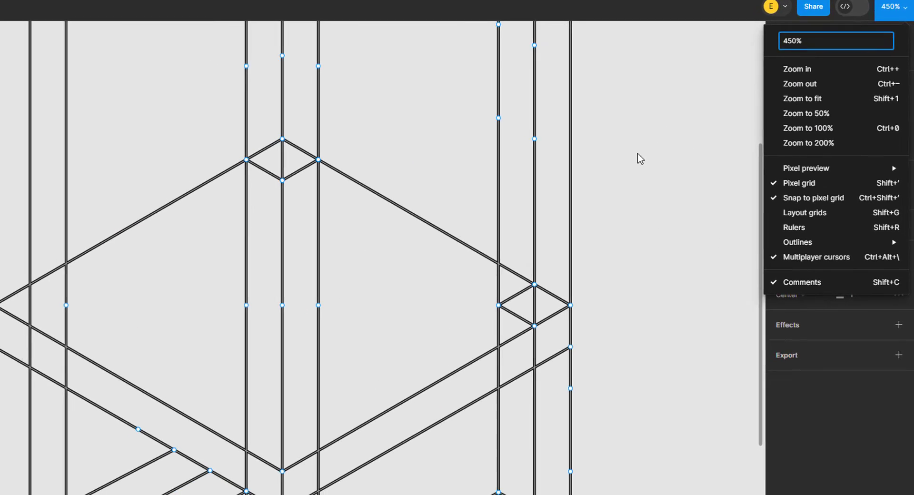
click(624, 164)
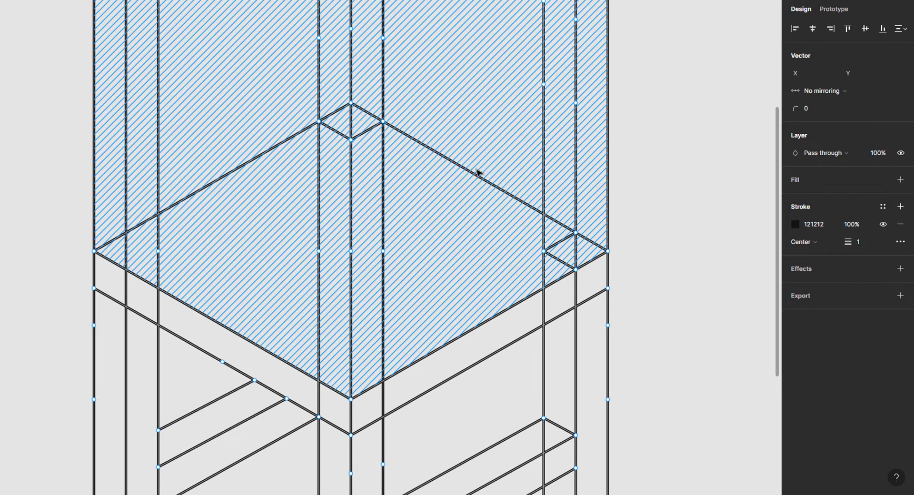
click(480, 177)
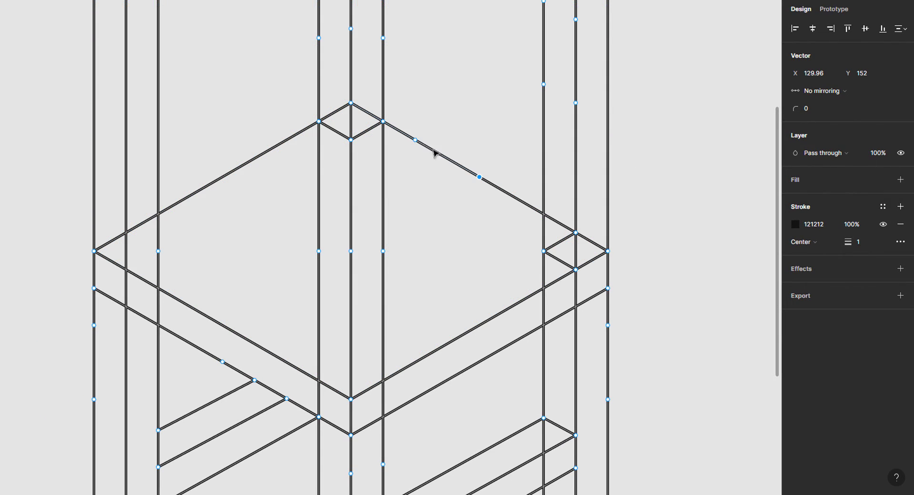
click(416, 141)
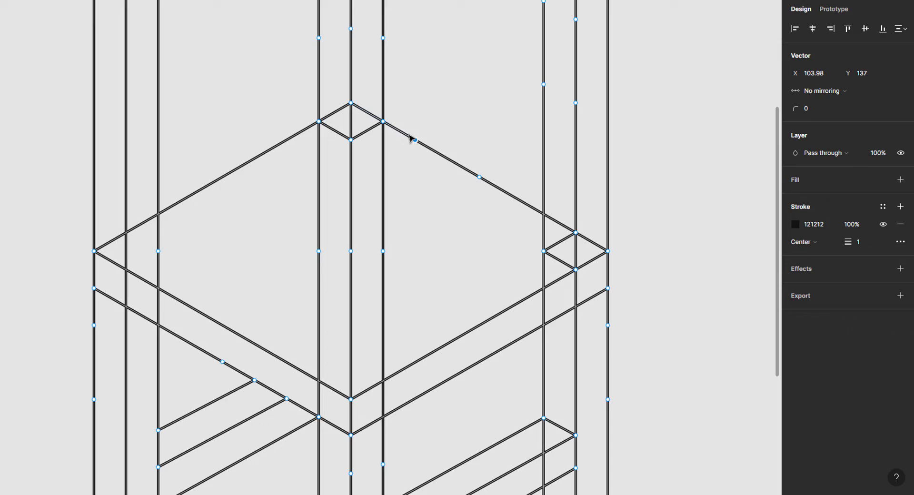
click(382, 122)
click(368, 113)
Join a point on the upper back diagonal to one below it, forming the back post's inner line.
scroll(370, 115, up, 2)
scroll(371, 116, up, 3)
scroll(370, 115, up, 3)
scroll(370, 116, up, 2)
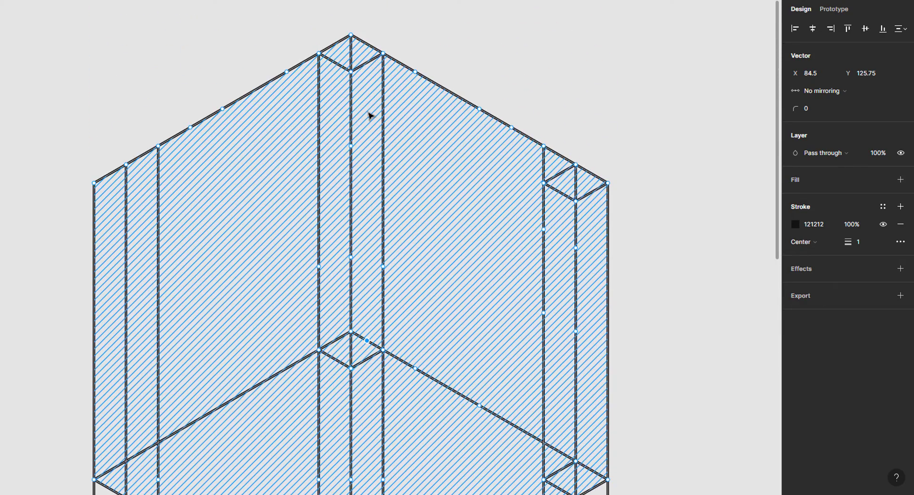
click(367, 62)
shift+click(367, 340)
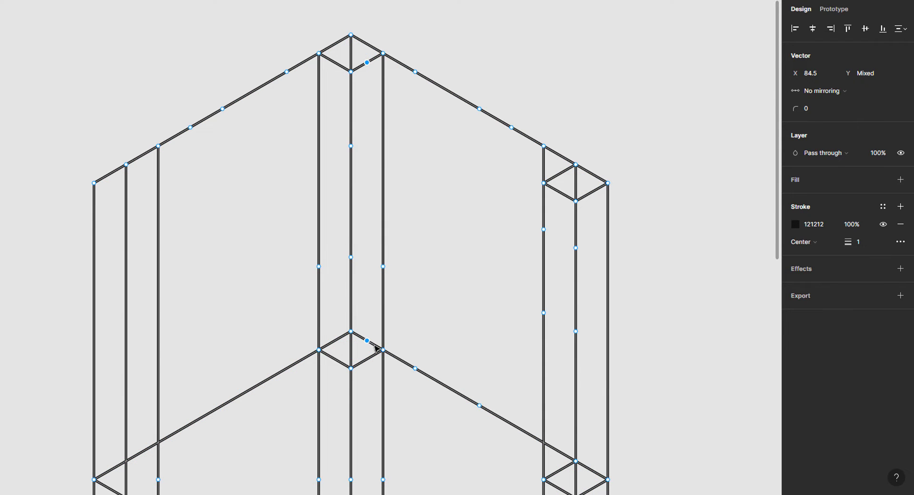
key(ctrl+j)
key(p)
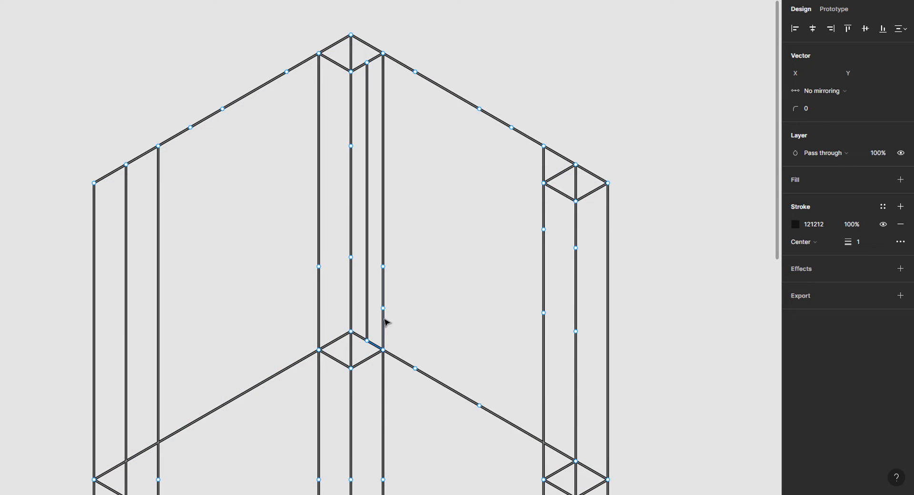
Add anchor points up the back post and along the new inner line.
click(383, 160)
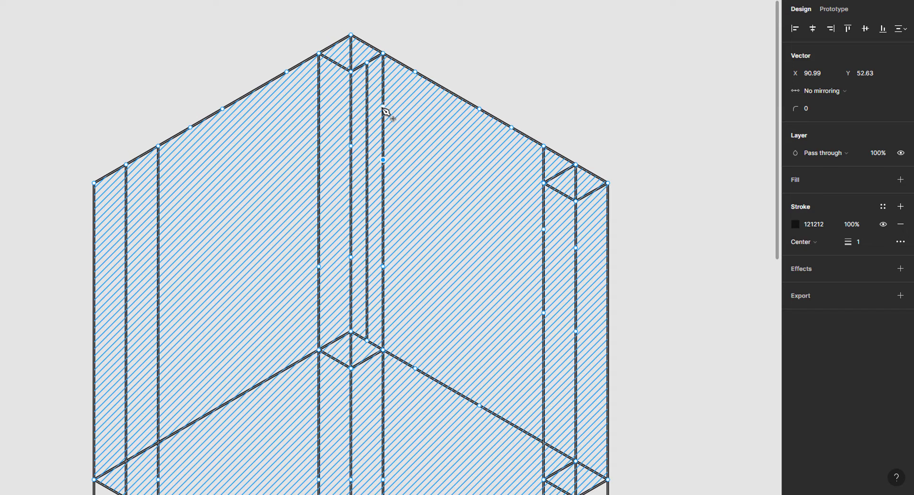
click(383, 106)
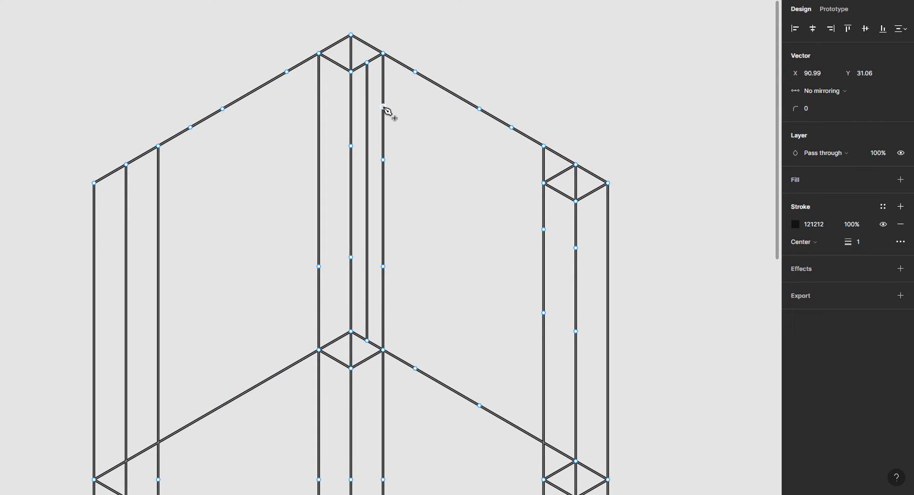
click(367, 201)
click(367, 132)
click(367, 132)
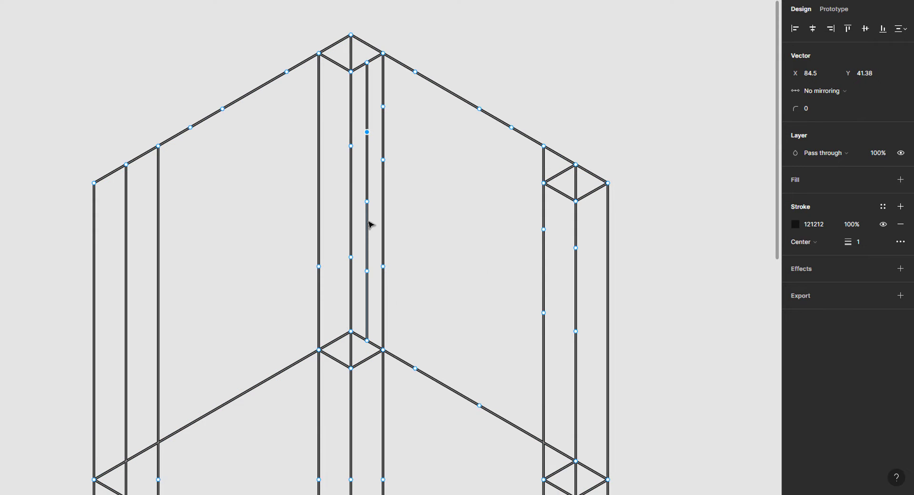
click(367, 271)
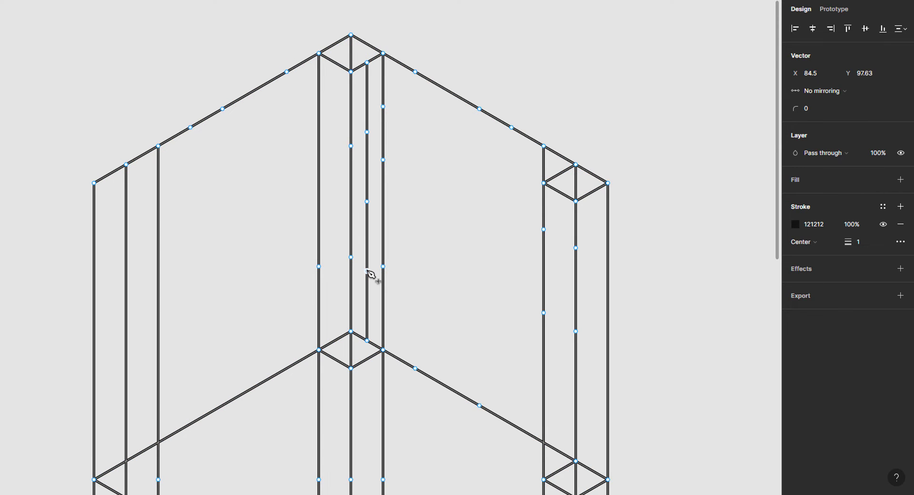
click(367, 236)
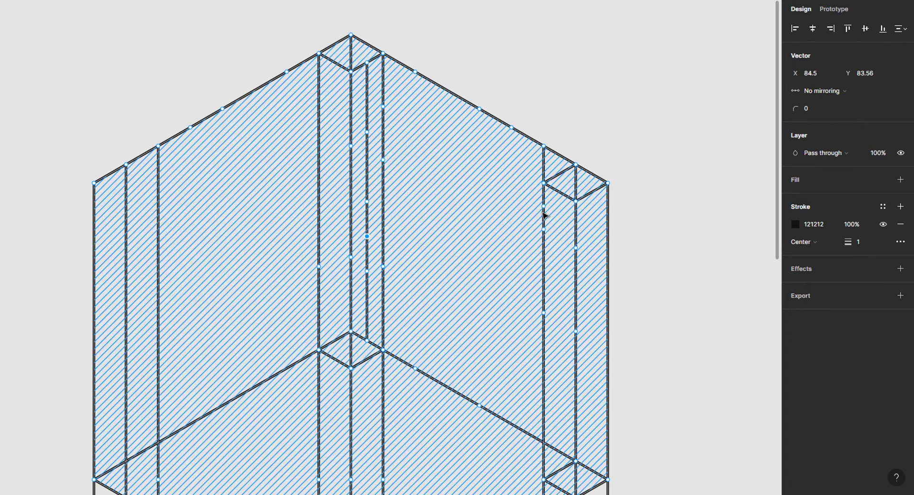
click(543, 271)
key(Escape)
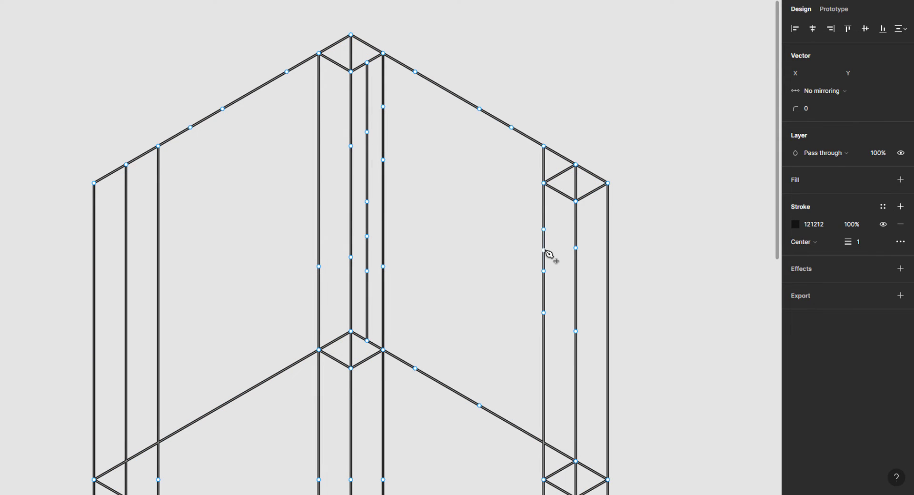
Connect the right rear post to the back post with the first backrest rail, adjusting its top end.
click(544, 205)
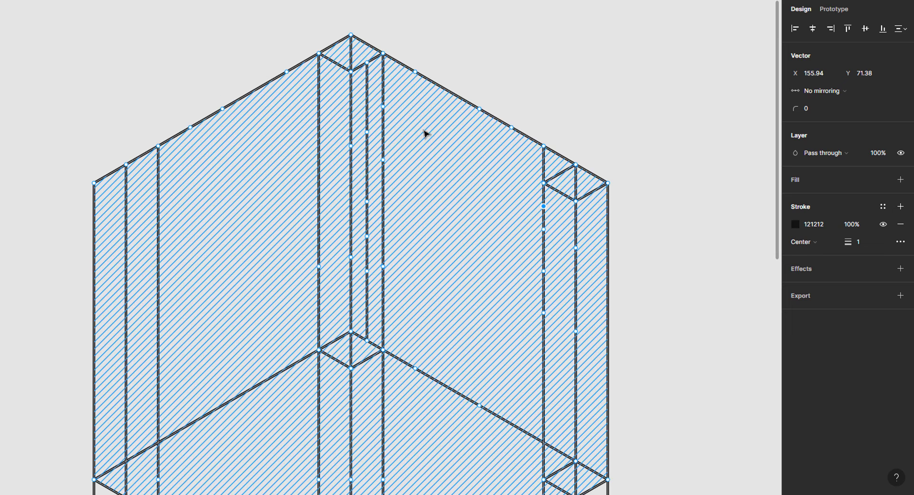
shift+click(383, 107)
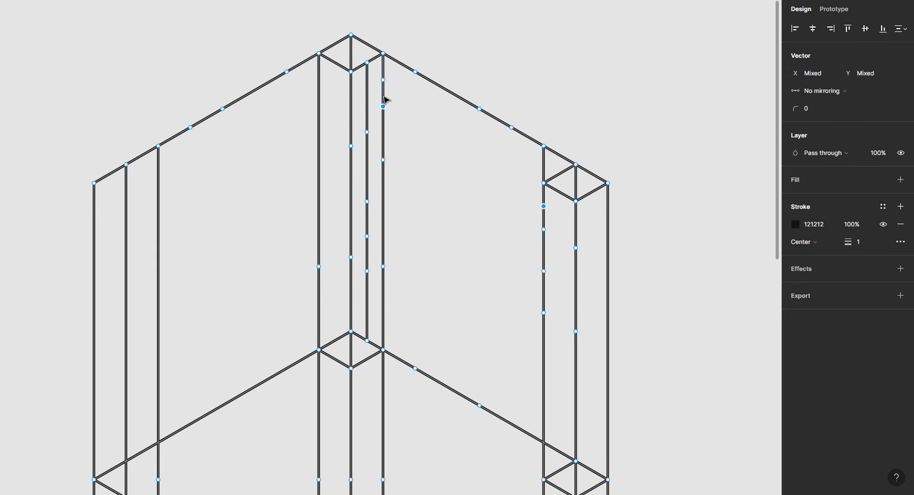
key(ctrl+j)
click(383, 105)
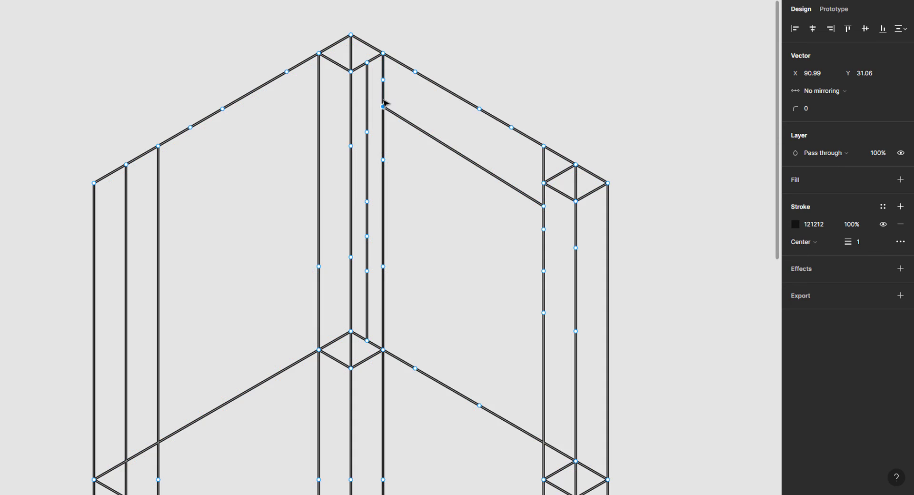
key(Down)
key(Down)
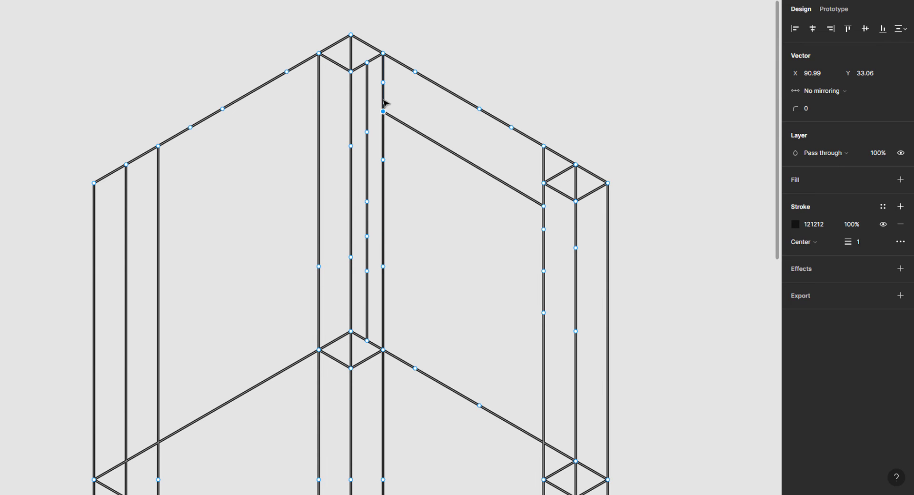
drag(383, 111, 367, 127)
Link the inner line to the right rear post with a second backrest rail, nudging its ends.
click(367, 132)
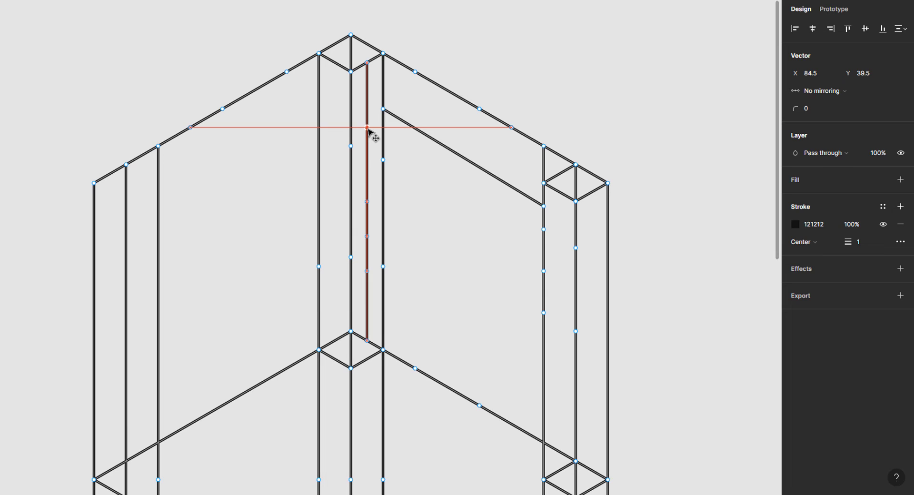
click(383, 109)
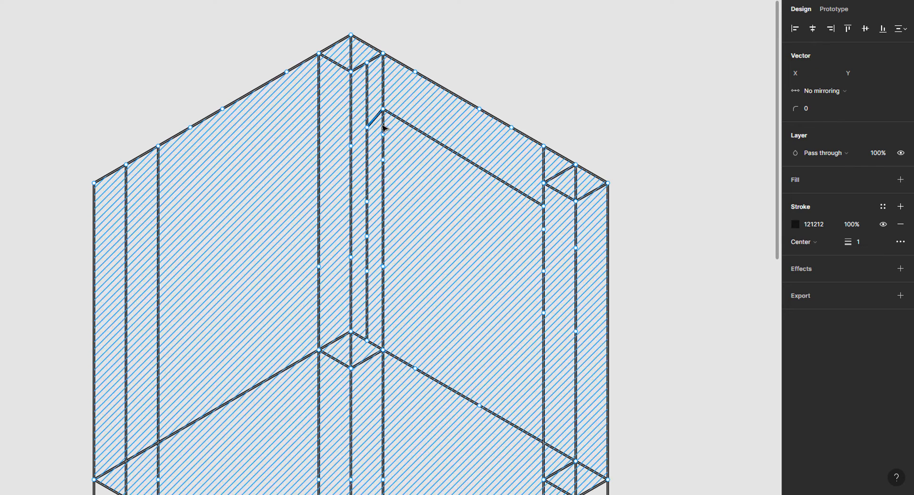
click(367, 127)
key(Up)
key(Up)
key(Up)
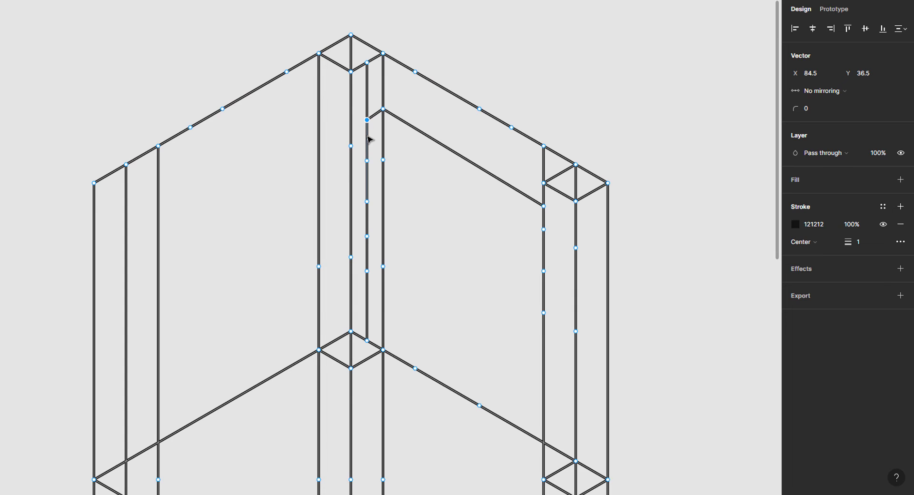
shift+click(543, 230)
key(p)
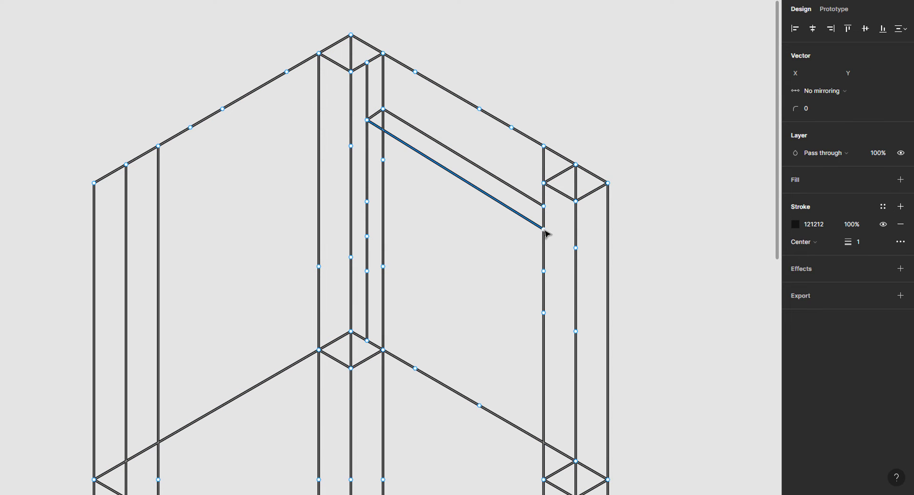
click(544, 229)
key(Up)
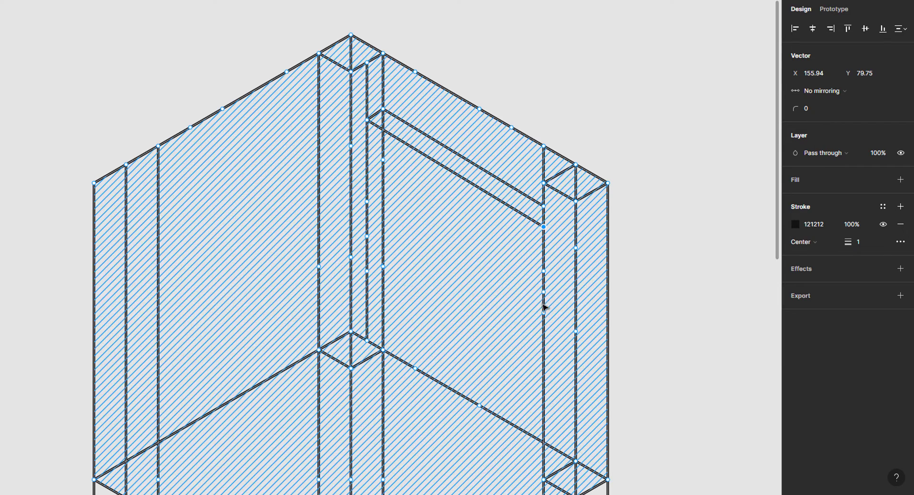
Reposition the lowest rail's ends, moving its right end further down the right leg.
click(543, 312)
shift+click(367, 273)
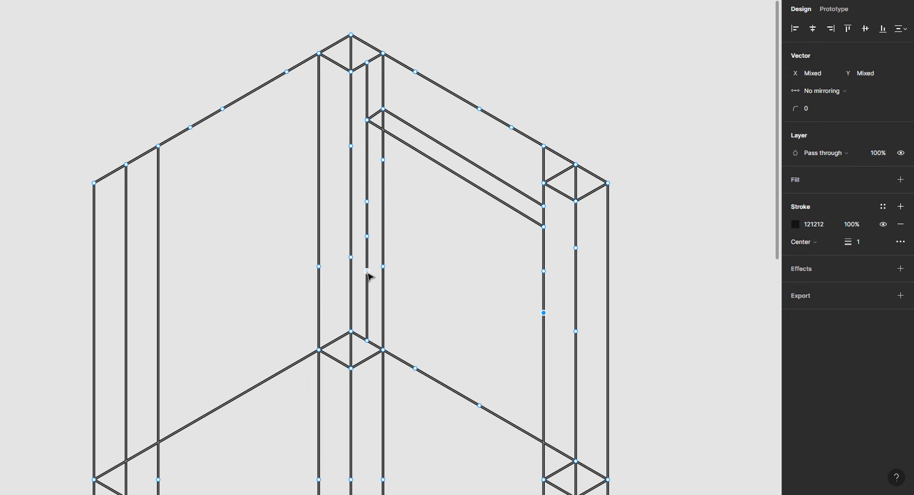
click(367, 269)
drag(367, 267, 367, 238)
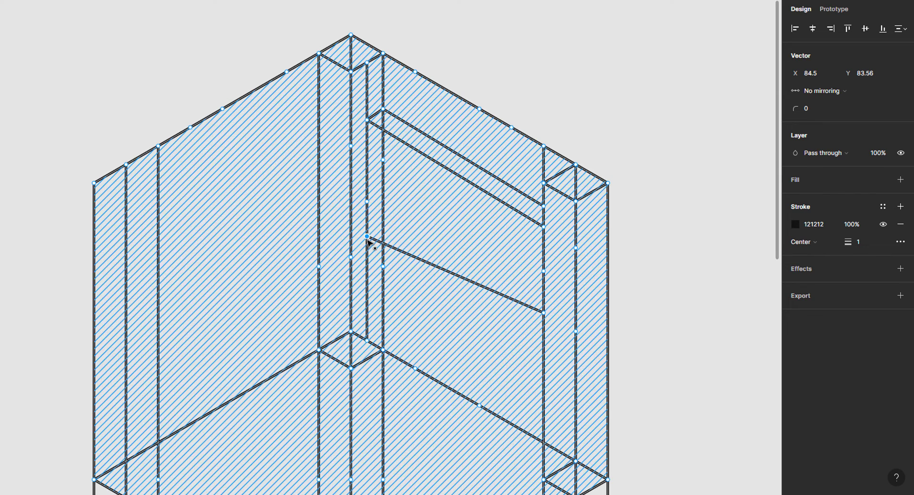
key(Up)
key(Up)
key(Up)
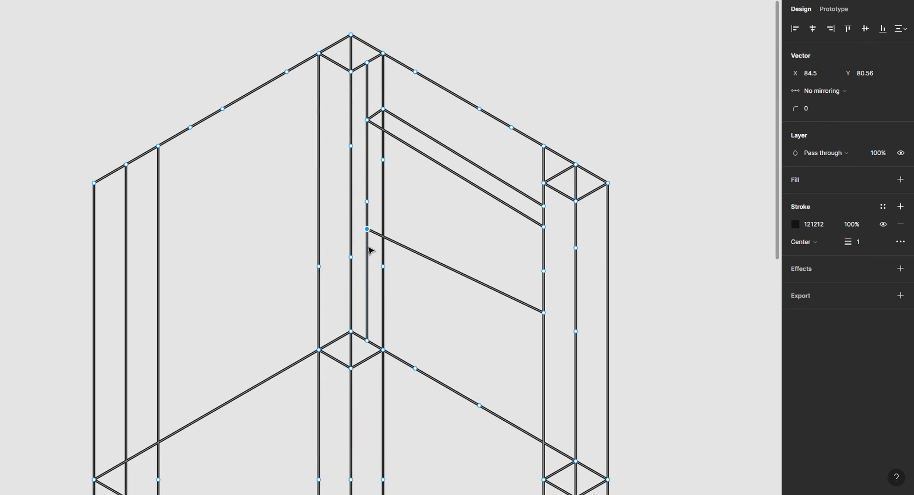
key(Down)
key(Down)
key(Down)
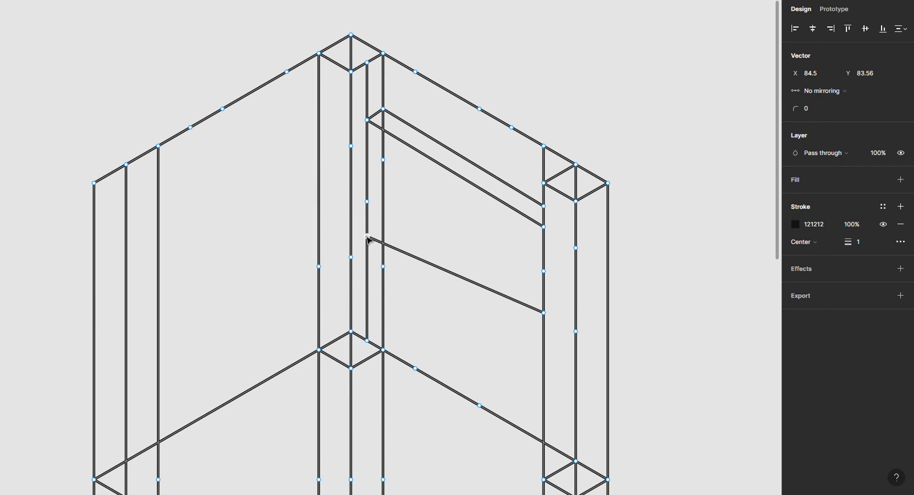
key(b)
click(543, 313)
drag(544, 321, 544, 350)
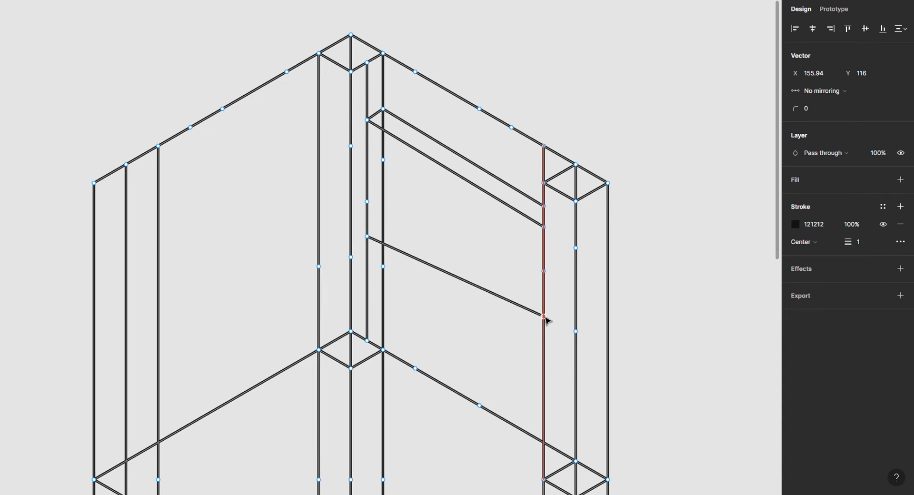
key(Down)
key(Down)
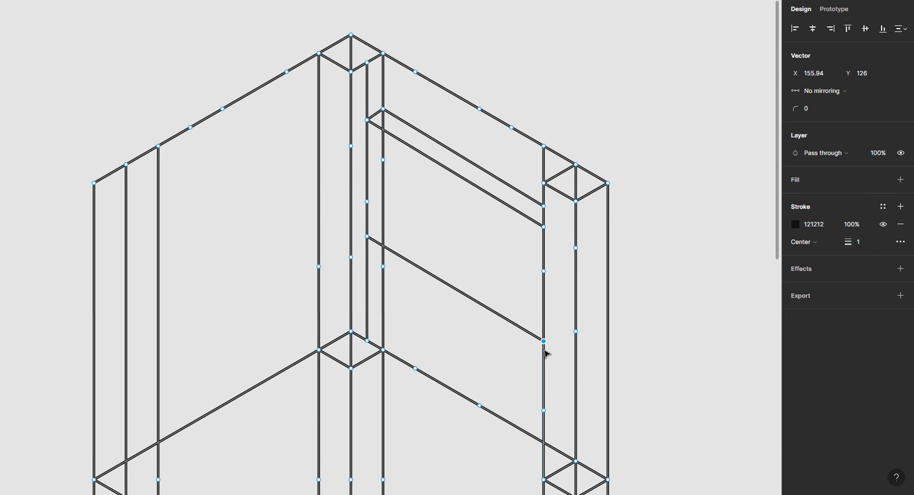
key(Down)
key(Down)
click(621, 363)
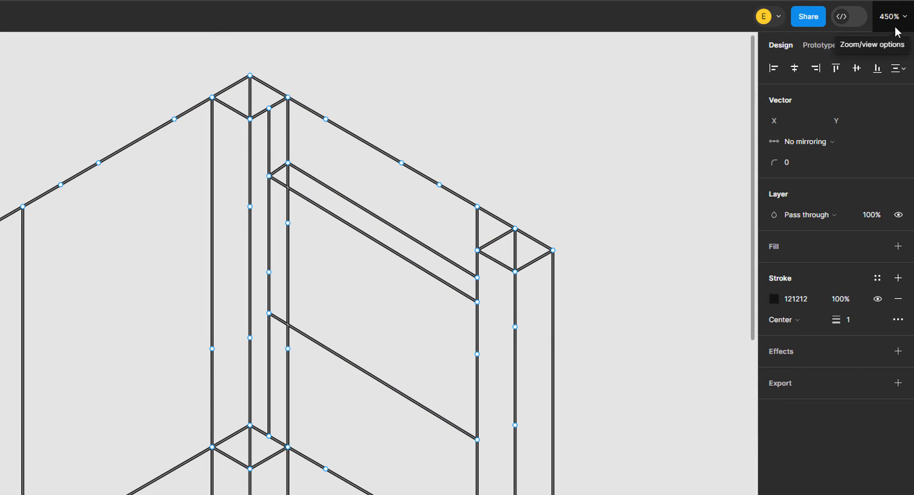
Fill the seat, seat bands, top region and rail faces with D9D9D9 grey, then switch to Move (V).
click(890, 17)
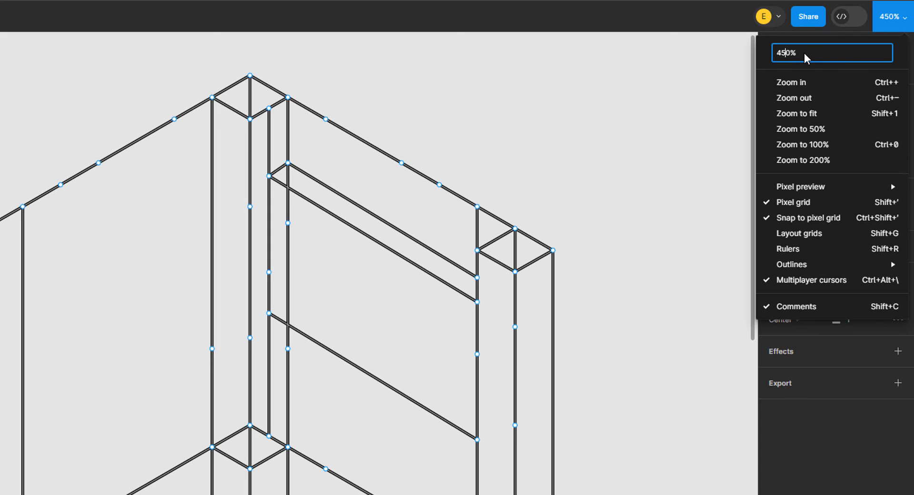
text(240)
key(Return)
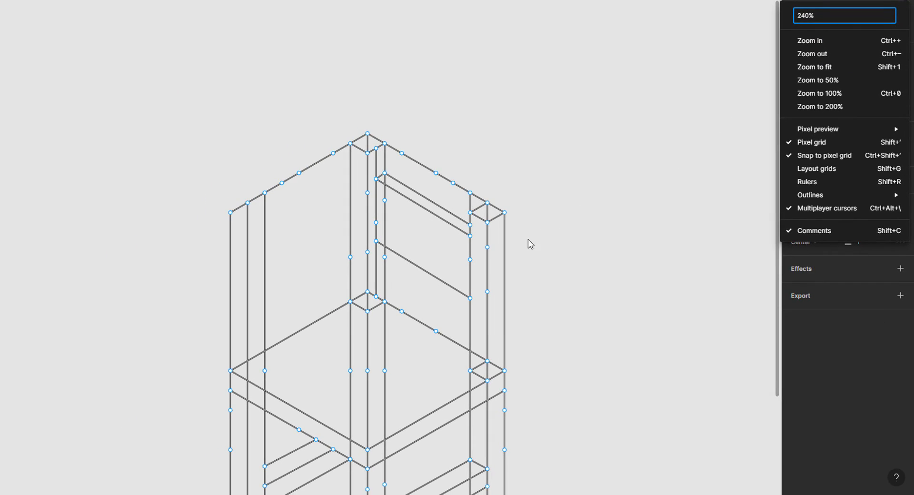
click(526, 244)
scroll(527, 243, down, 3)
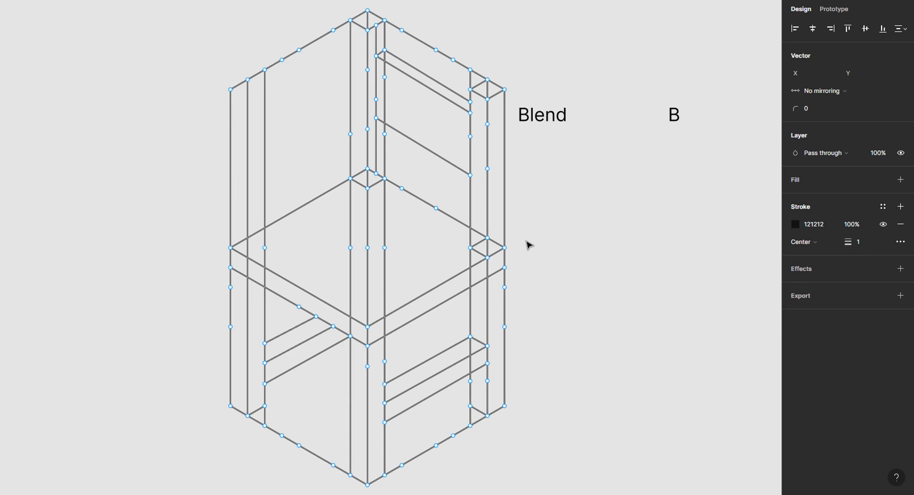
click(500, 263)
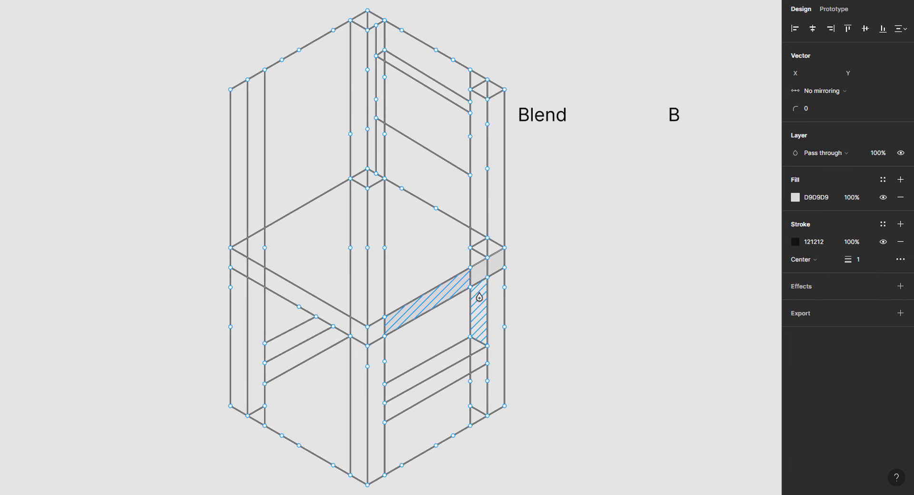
click(460, 358)
click(444, 382)
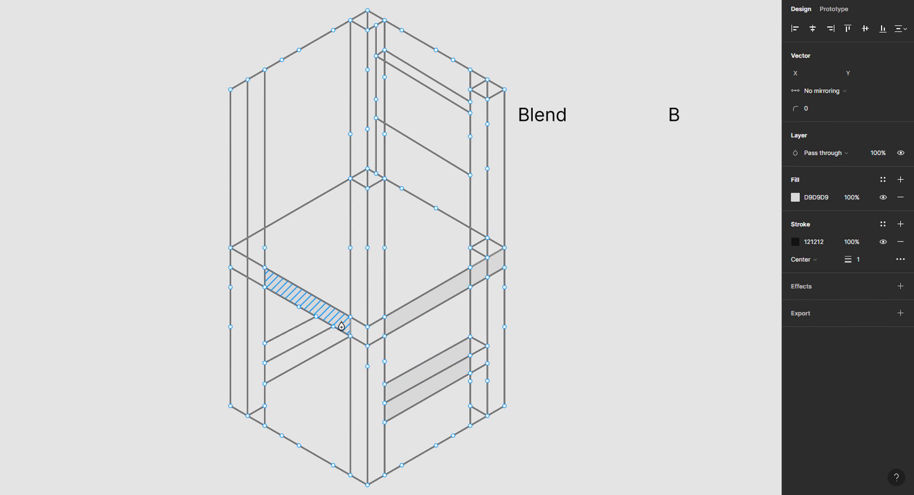
click(266, 278)
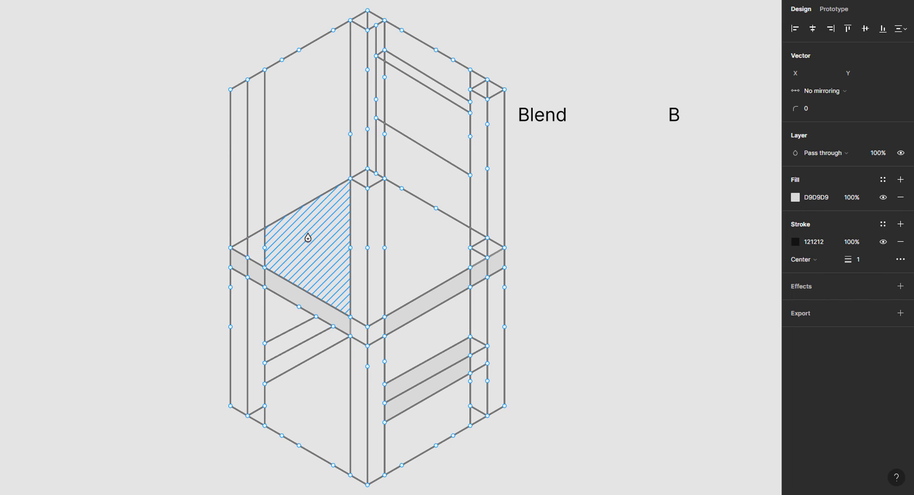
click(333, 229)
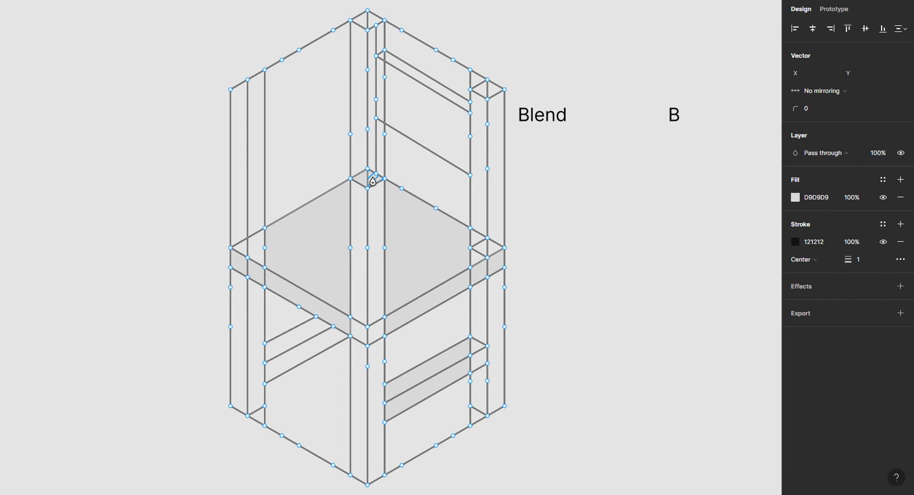
click(400, 105)
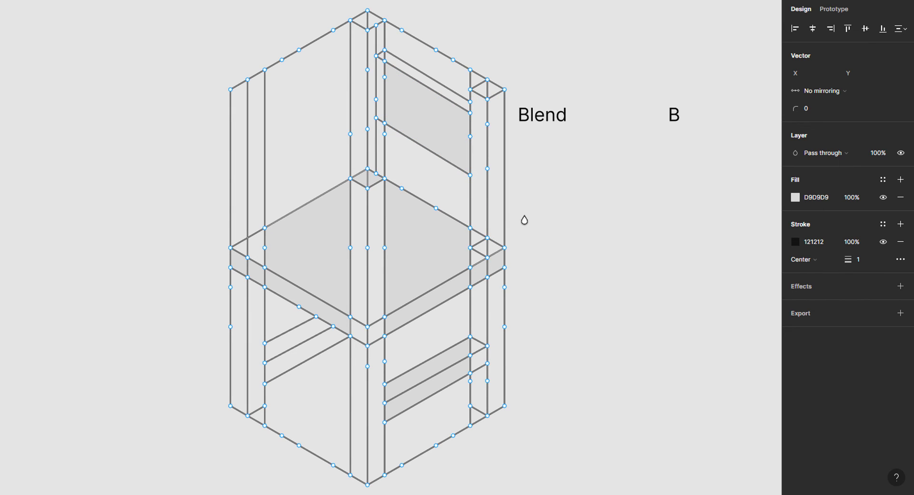
key(v)
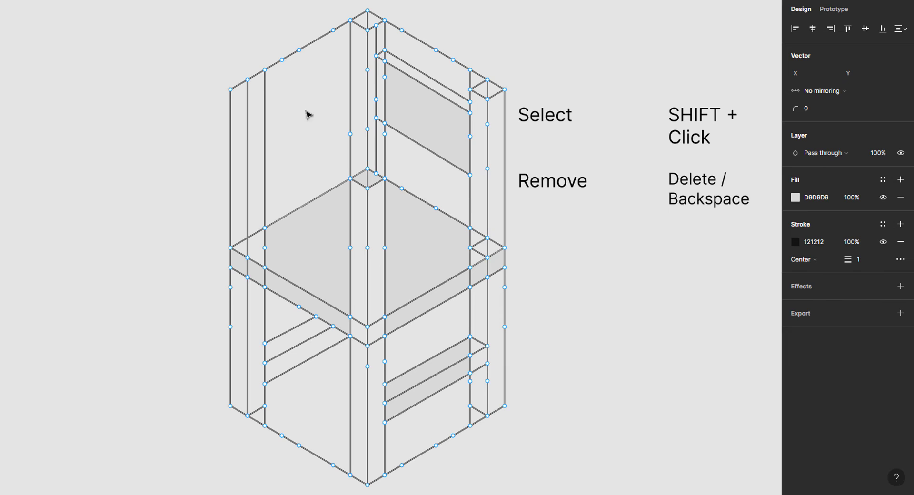
Select the surplus box edges above the chair and the extra lines at the seat's back corner.
drag(203, 15, 338, 114)
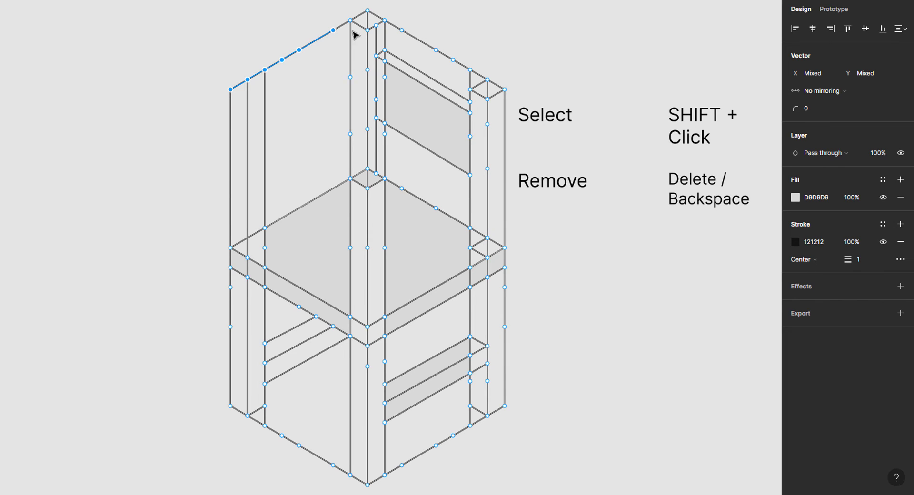
shift+click(369, 21)
drag(398, 11, 476, 71)
shift+click(376, 42)
shift+click(376, 140)
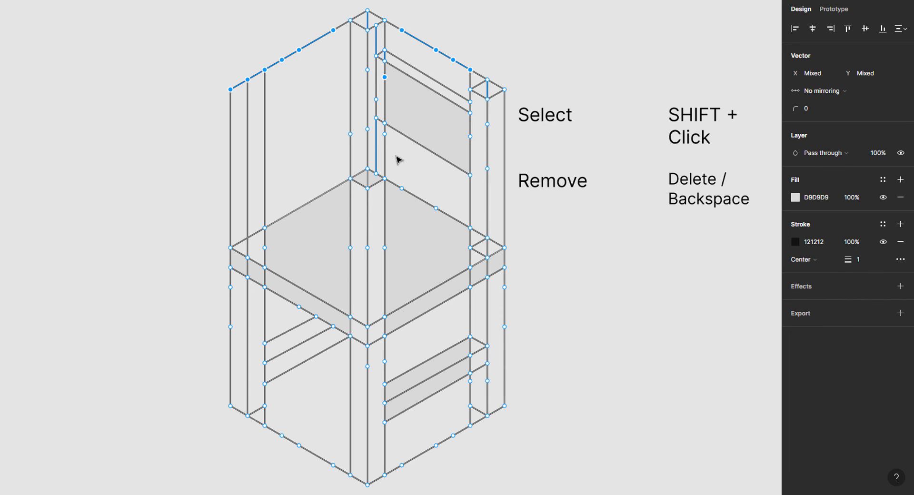
shift+click(368, 162)
shift+click(360, 174)
shift+click(377, 174)
Add the surplus right-side segments and the bottom edge points to the selection.
shift+click(481, 238)
shift+click(479, 242)
shift+click(488, 266)
shift+click(471, 279)
shift+click(471, 346)
shift+click(471, 364)
shift+click(470, 425)
shift+click(453, 435)
shift+click(436, 446)
shift+click(401, 465)
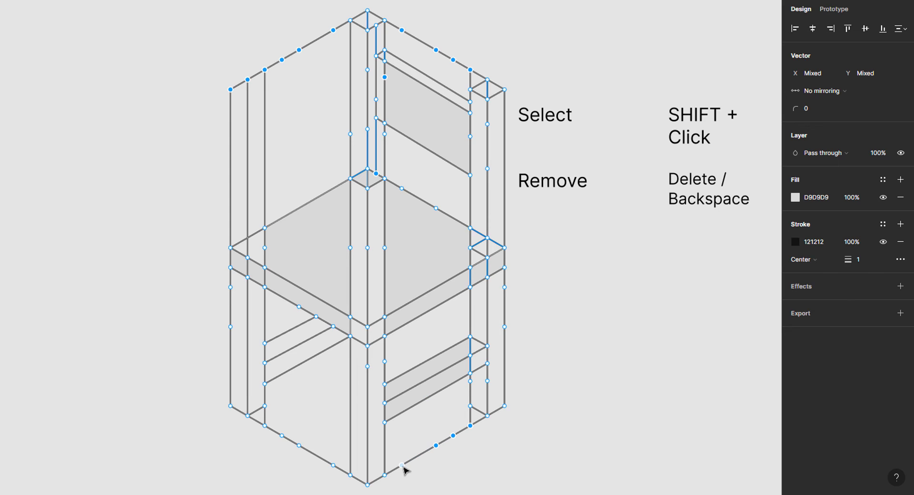
shift+click(333, 465)
shift+click(299, 445)
shift+click(265, 425)
Add the extra left, middle and seat points, then delete all selected construction geometry.
shift+click(249, 267)
shift+click(265, 281)
shift+click(351, 340)
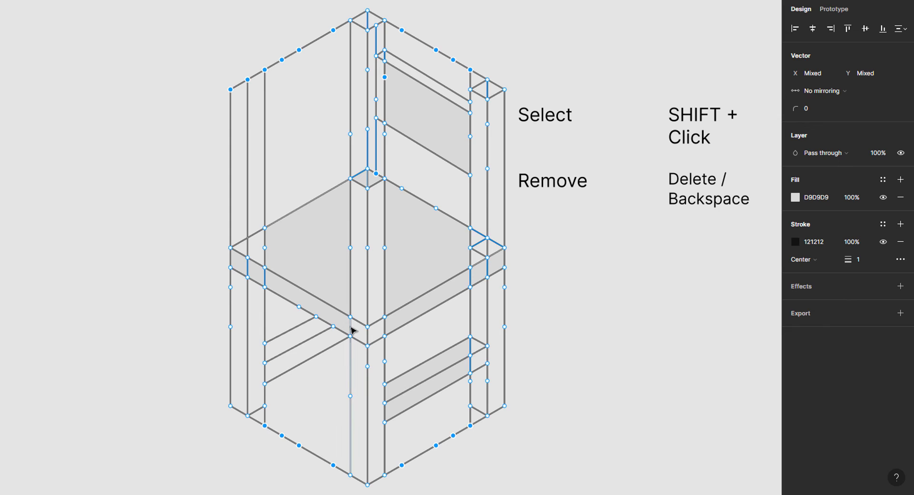
shift+click(386, 327)
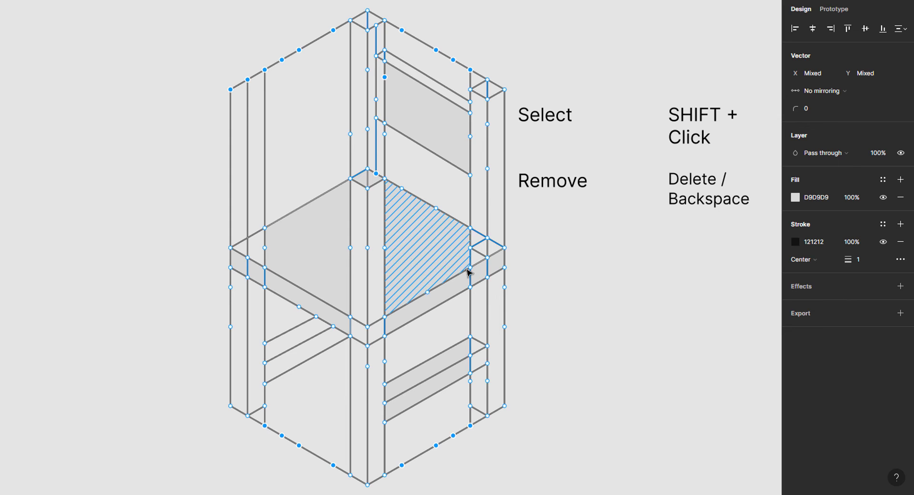
shift+click(384, 248)
shift+click(368, 247)
shift+click(350, 247)
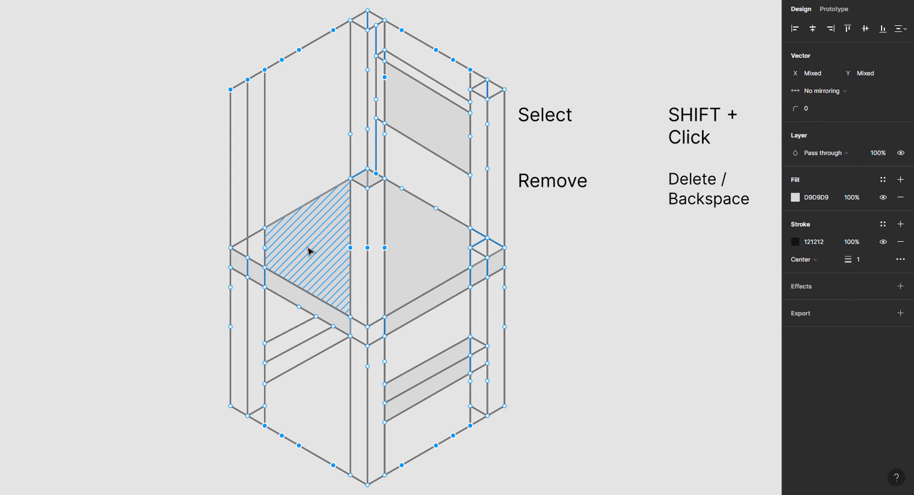
shift+click(265, 248)
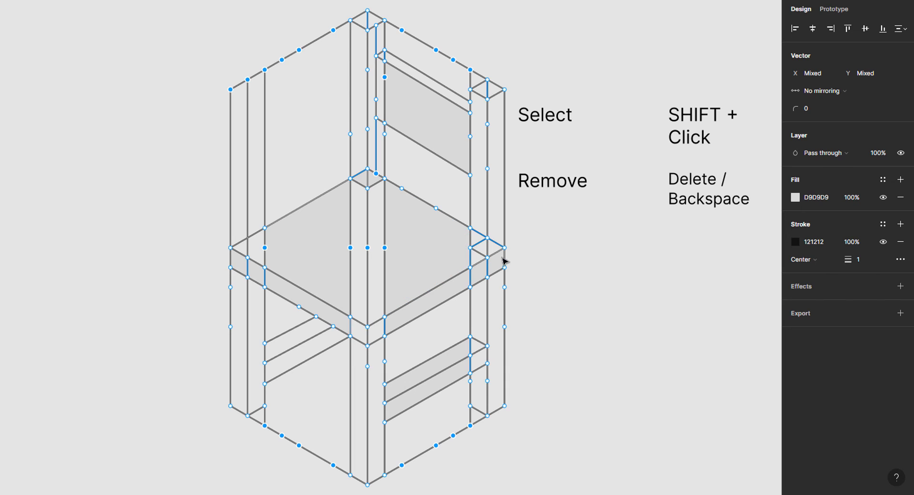
key(Delete)
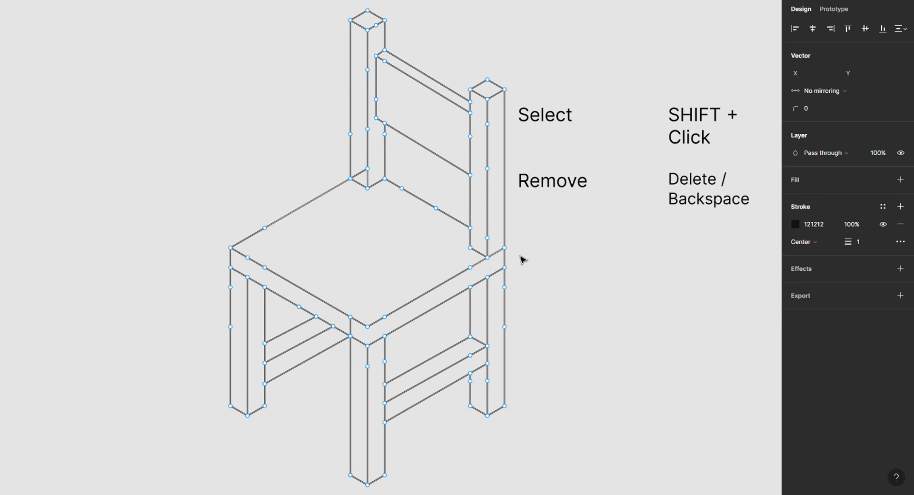
Delete the misaligned front-leg and seat edges and rejoin the leg's end points with Ctrl+J.
click(351, 343)
shift+click(361, 176)
key(Delete)
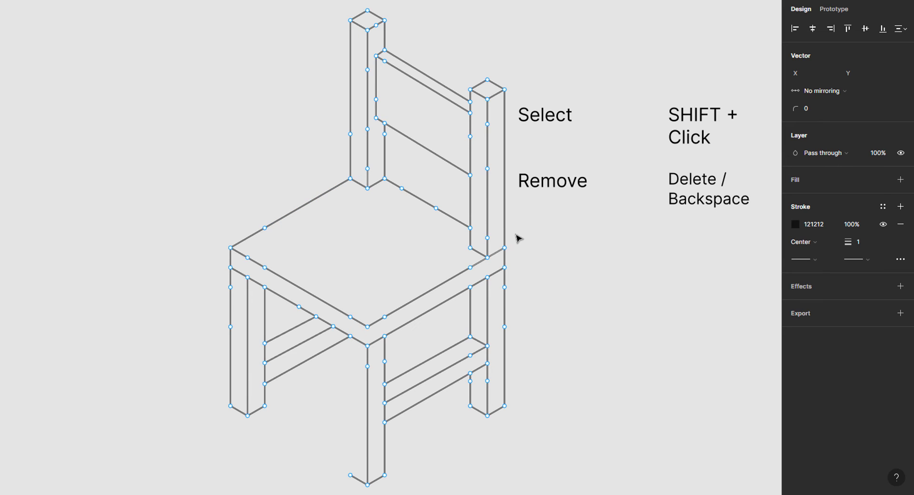
click(350, 336)
shift+click(351, 475)
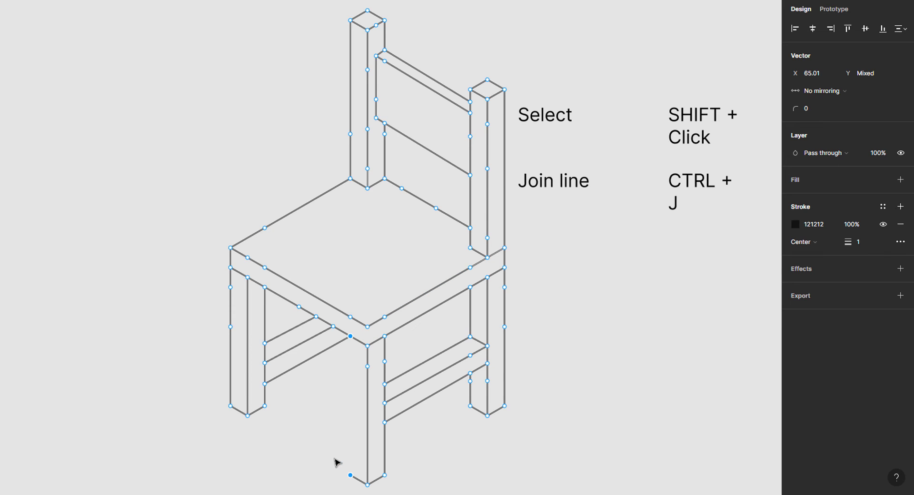
key(ctrl+j)
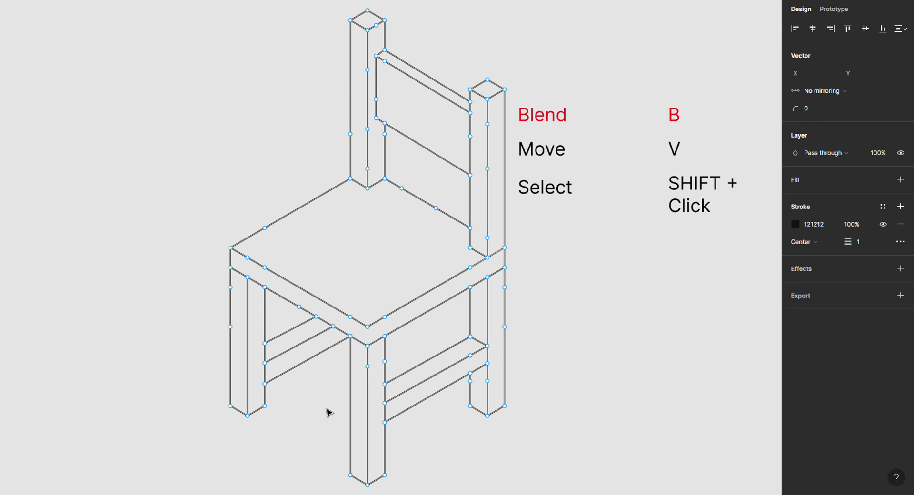
Fill the three leg faces and both back-post faces with D9D9D9 grey.
key(b)
click(257, 399)
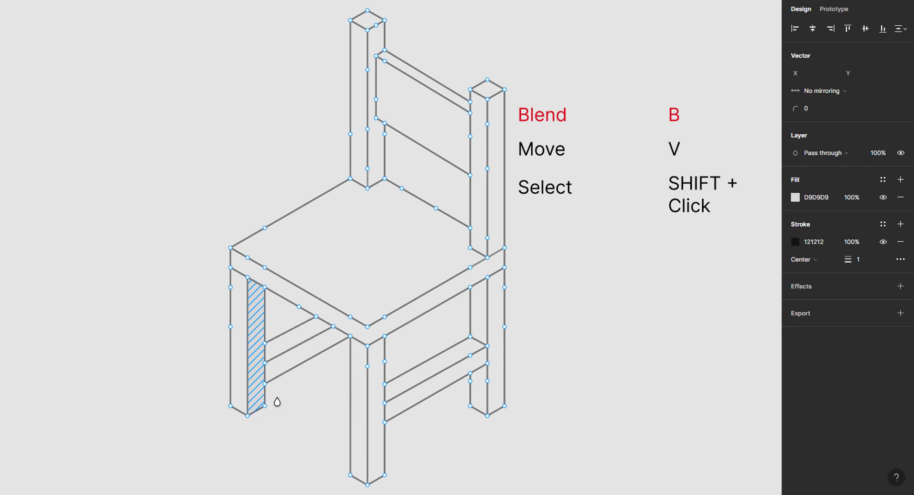
click(373, 419)
click(495, 370)
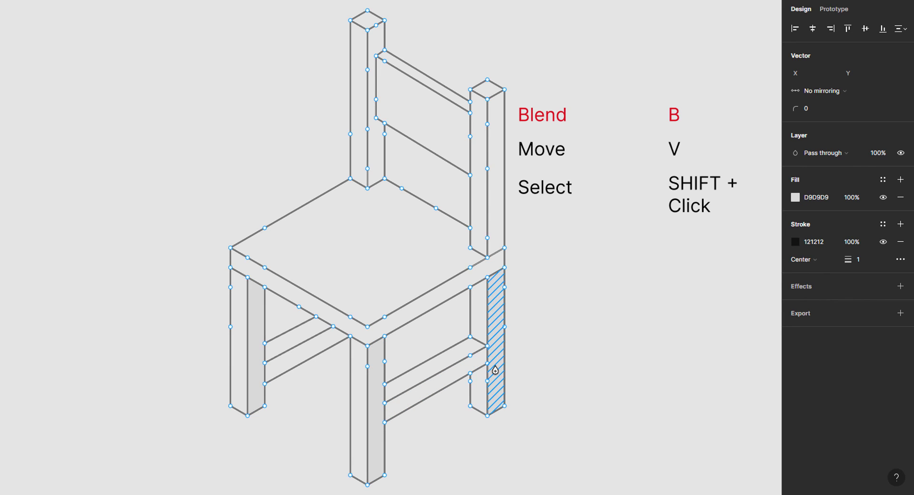
click(495, 209)
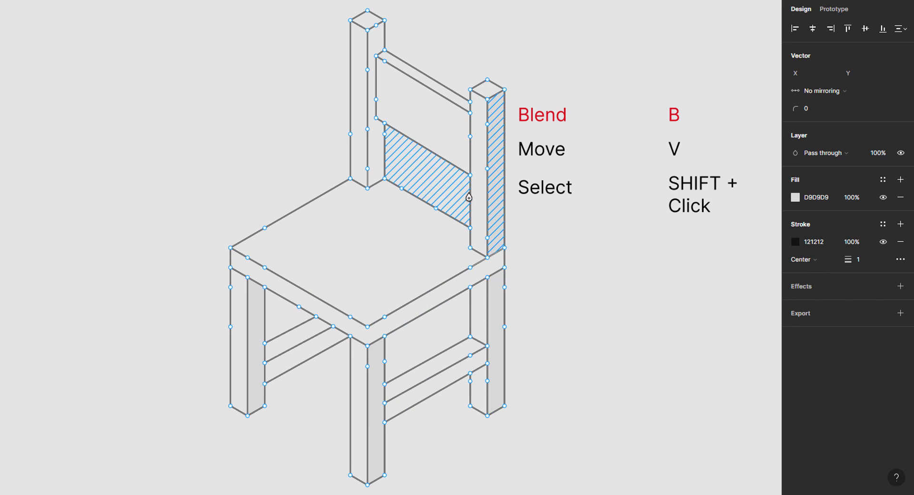
click(375, 149)
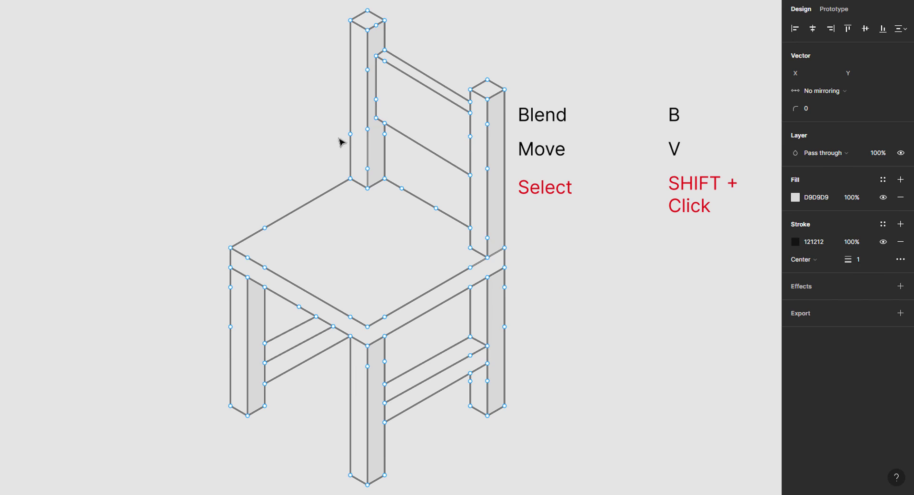
Recolour the five grey post and leg faces to dark brown 4E3517.
shift+click(375, 148)
shift+click(493, 200)
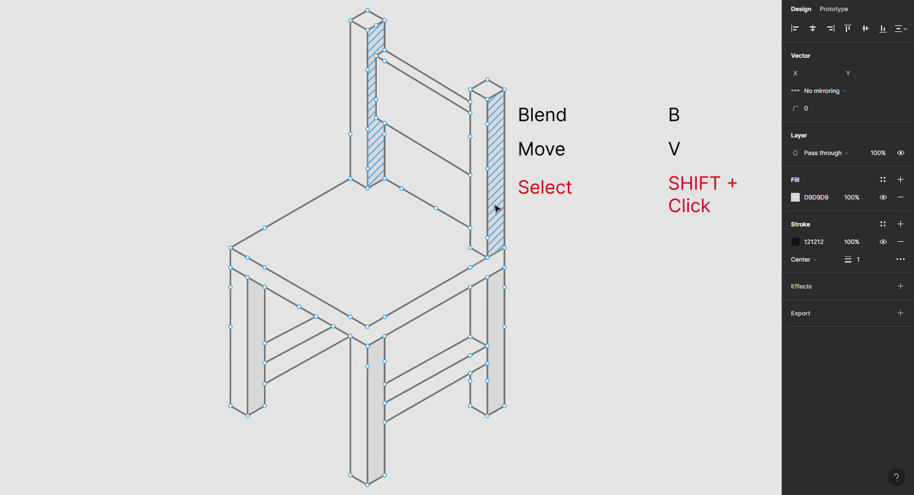
shift+click(499, 291)
shift+click(378, 371)
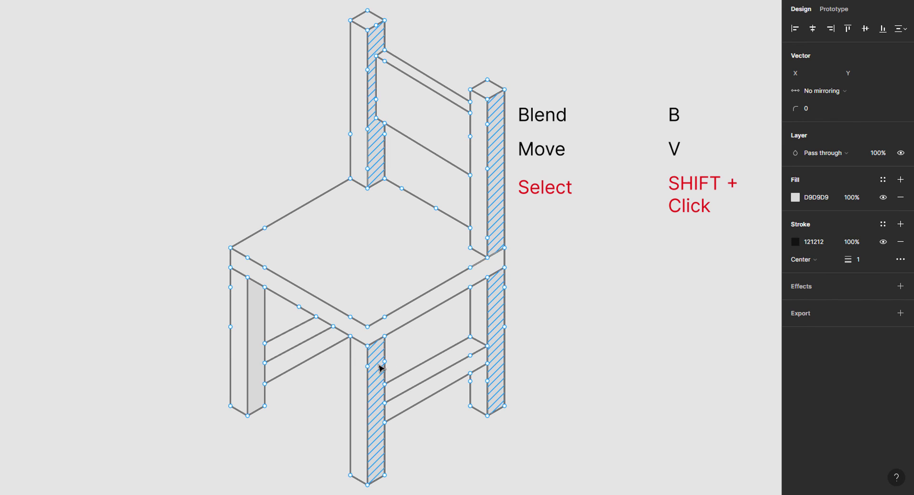
shift+click(258, 380)
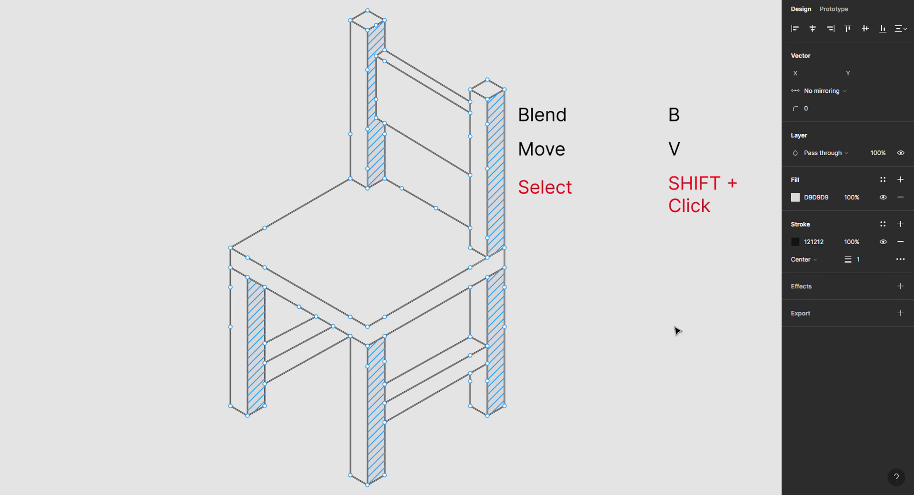
click(831, 197)
text(7)
key(Return)
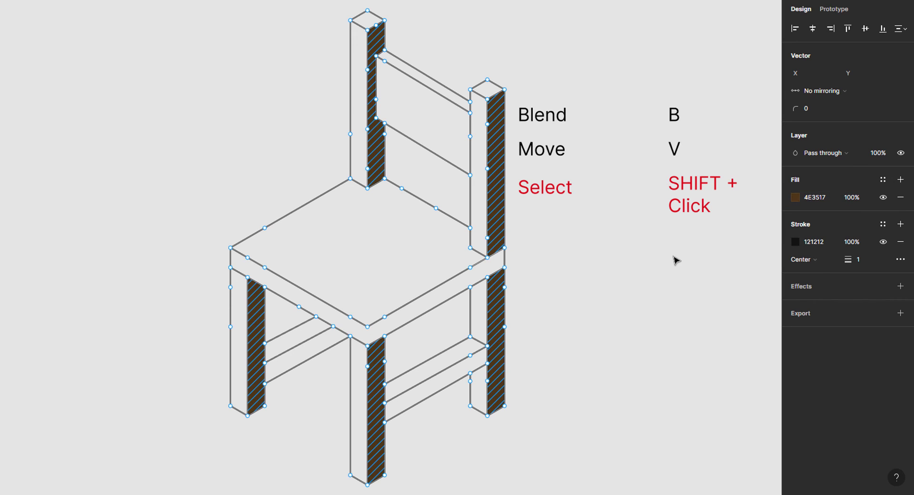
click(526, 261)
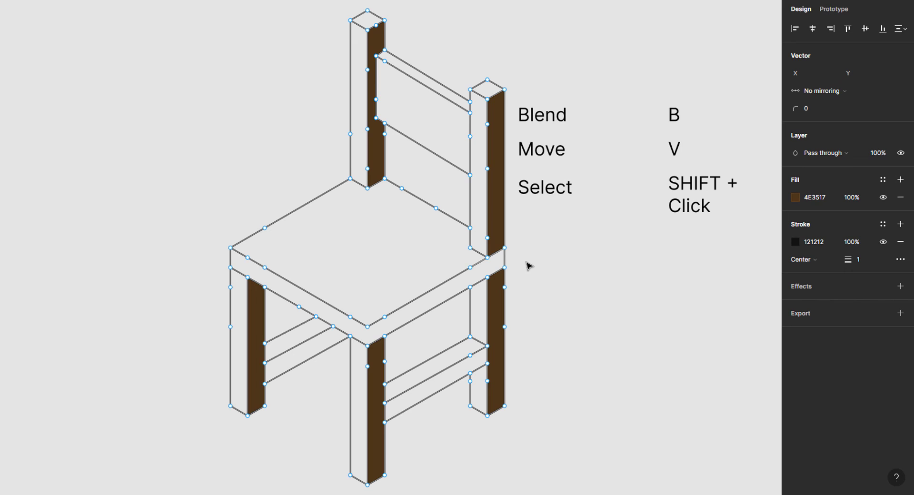
Paint the remaining inner and outer post and leg faces dark brown.
key(b)
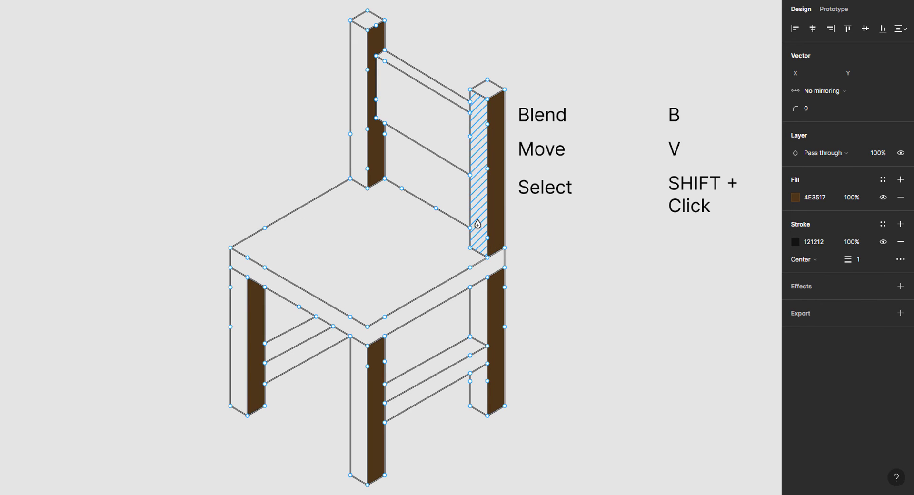
click(477, 223)
click(359, 146)
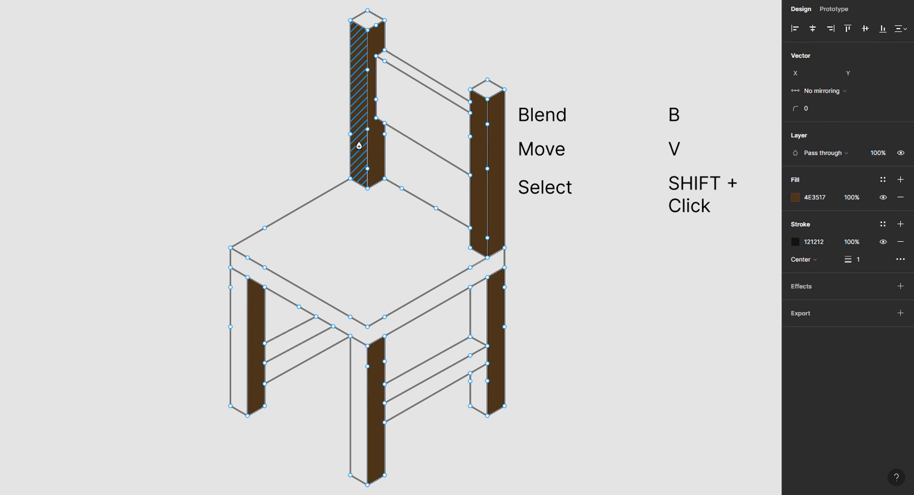
click(238, 305)
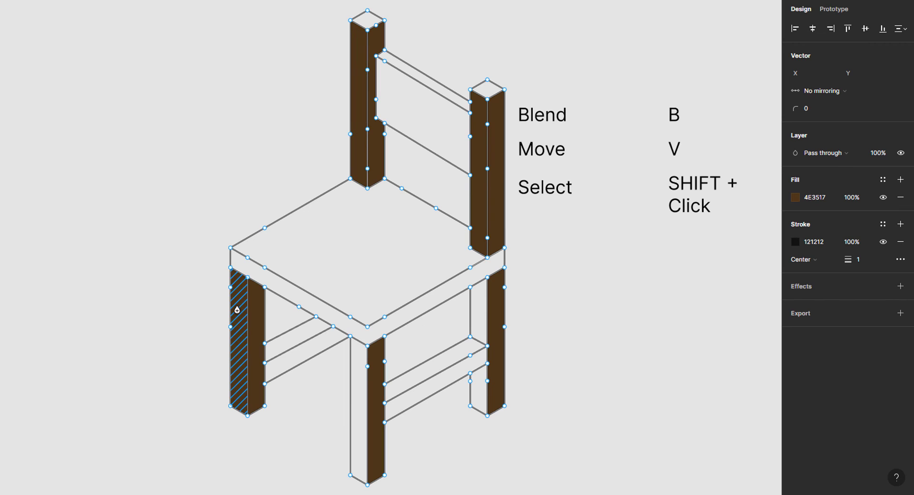
click(358, 397)
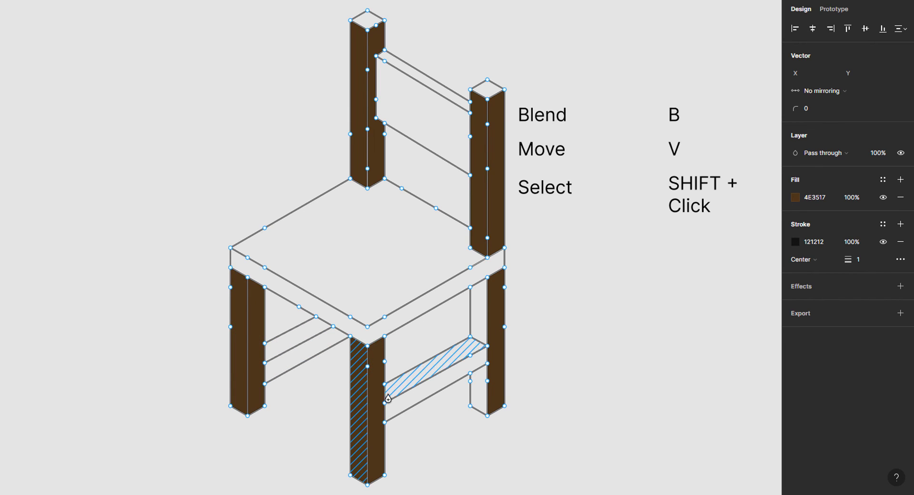
click(476, 391)
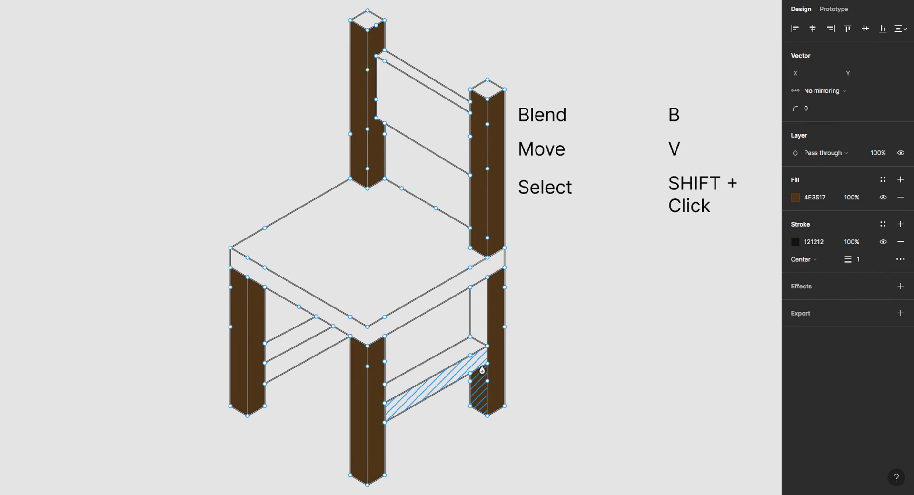
click(480, 324)
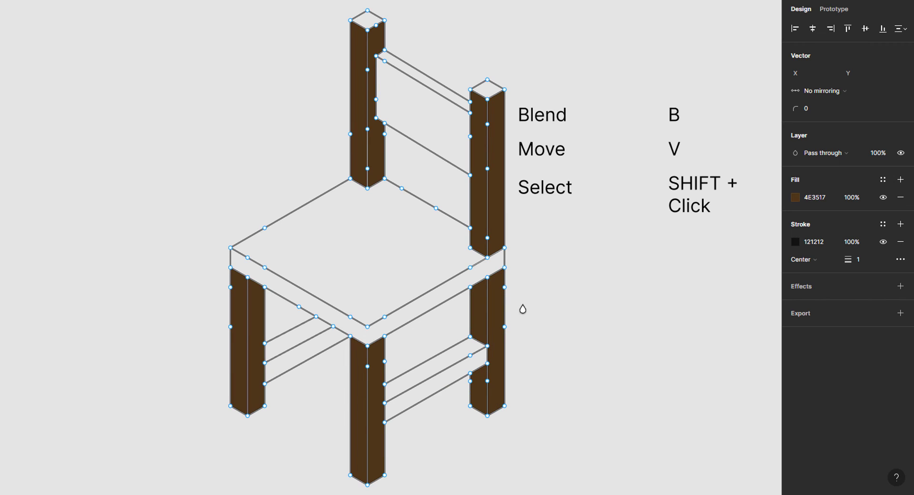
shift+click(479, 311)
shift+click(359, 408)
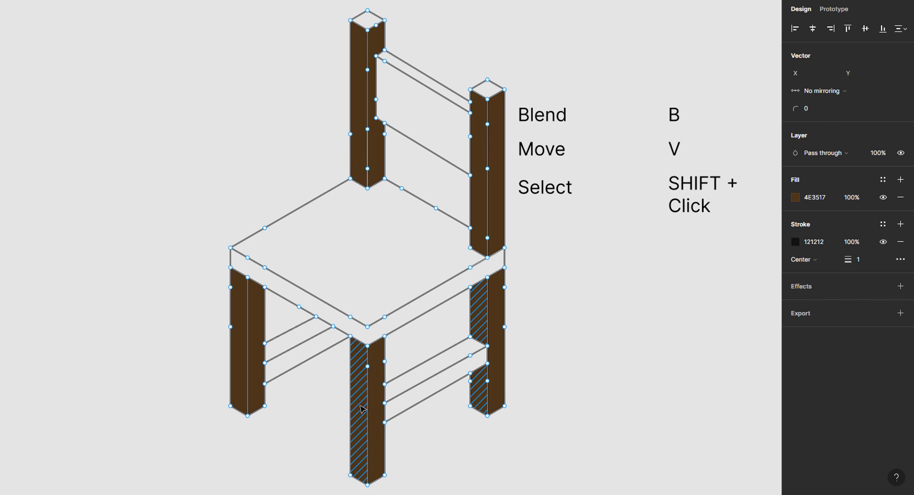
Set the selected leg and post faces to 66461F brown.
shift+click(241, 376)
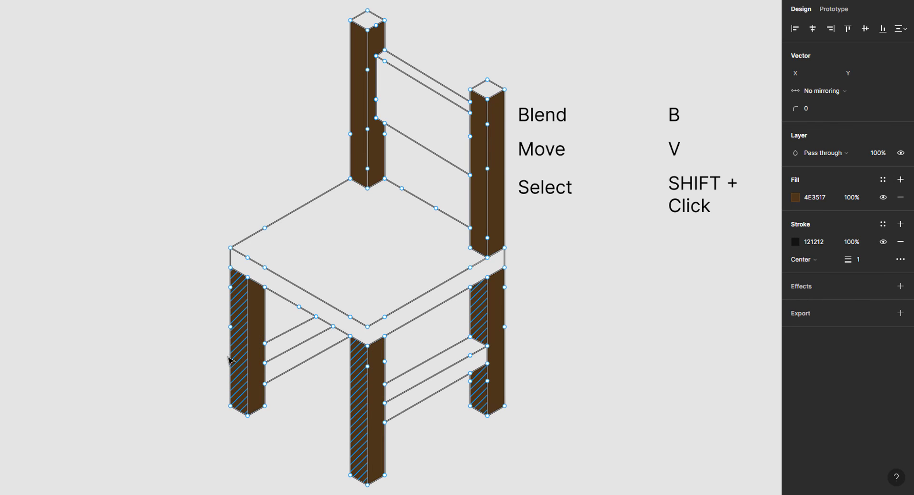
shift+click(362, 155)
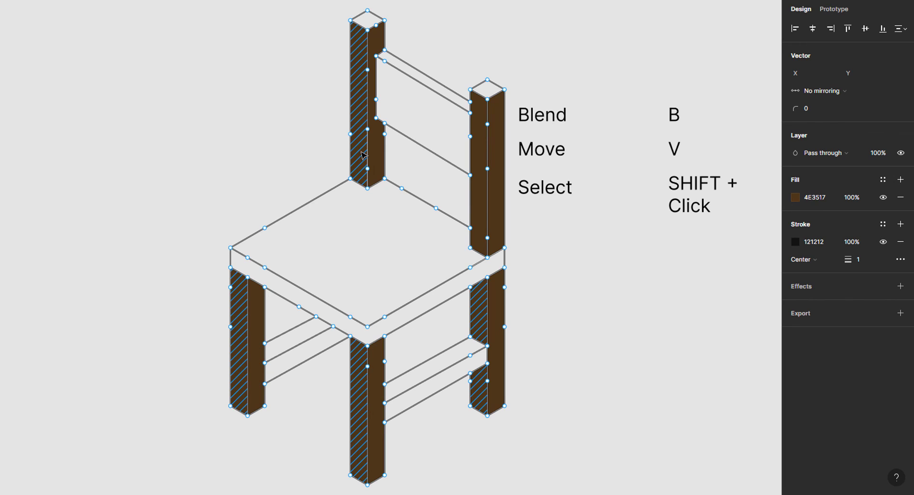
shift+click(479, 197)
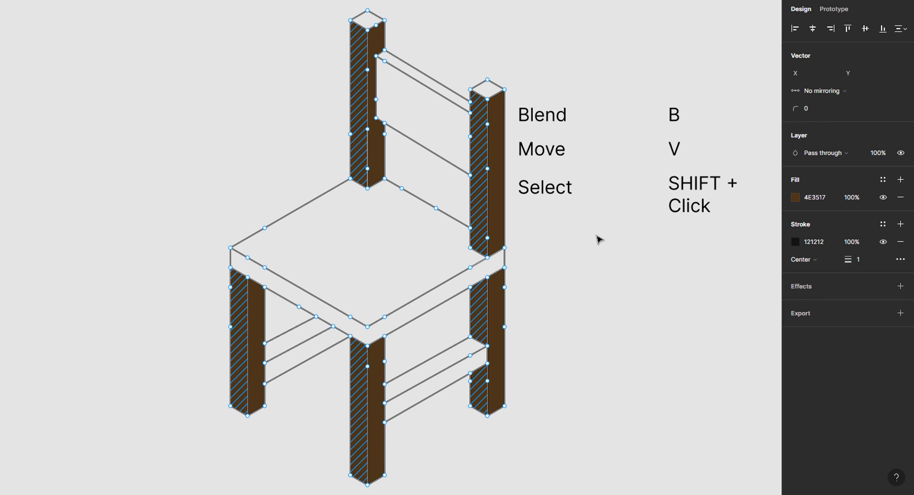
click(829, 198)
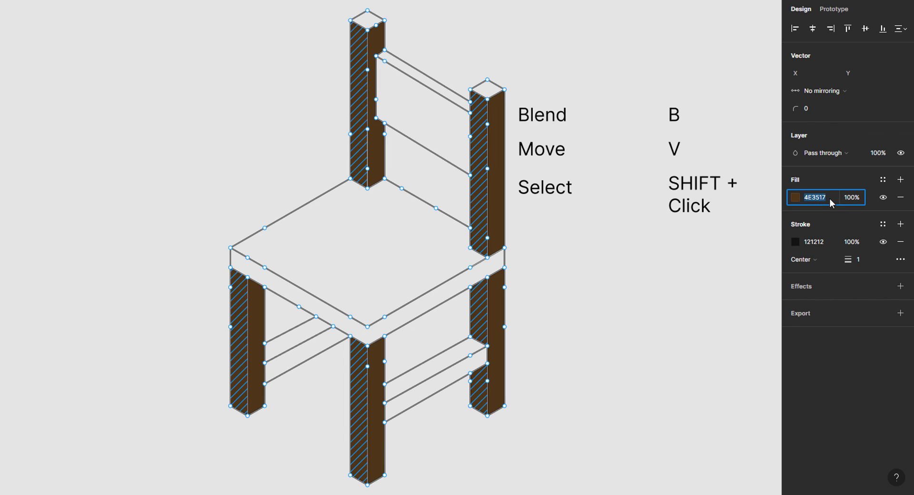
text(66461f)
key(Return)
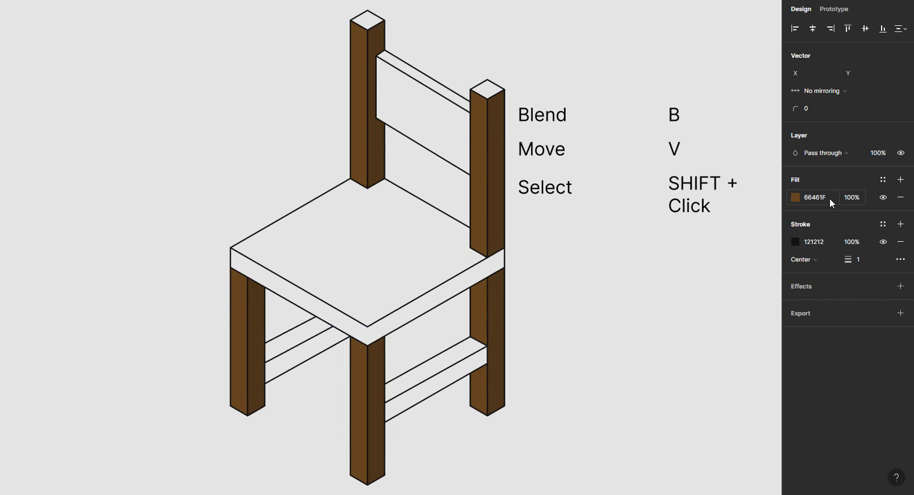
click(525, 266)
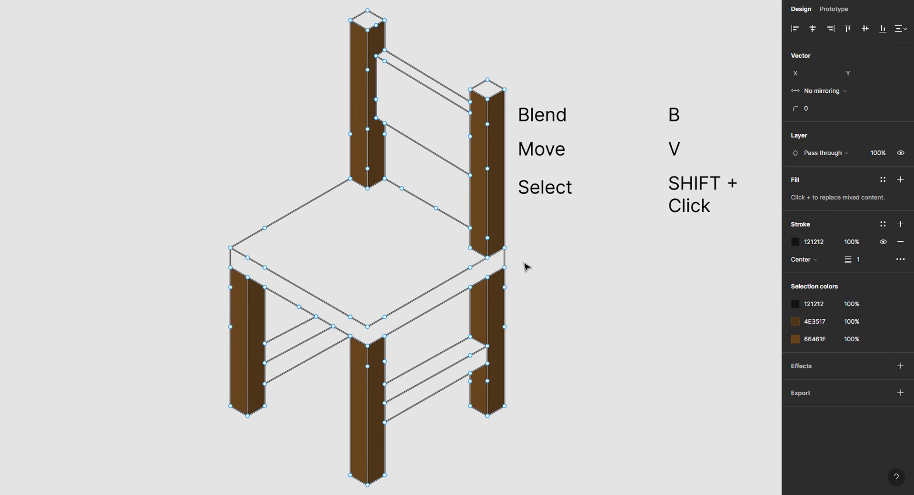
Fill the seat's front band and colour it 764F24.
click(498, 267)
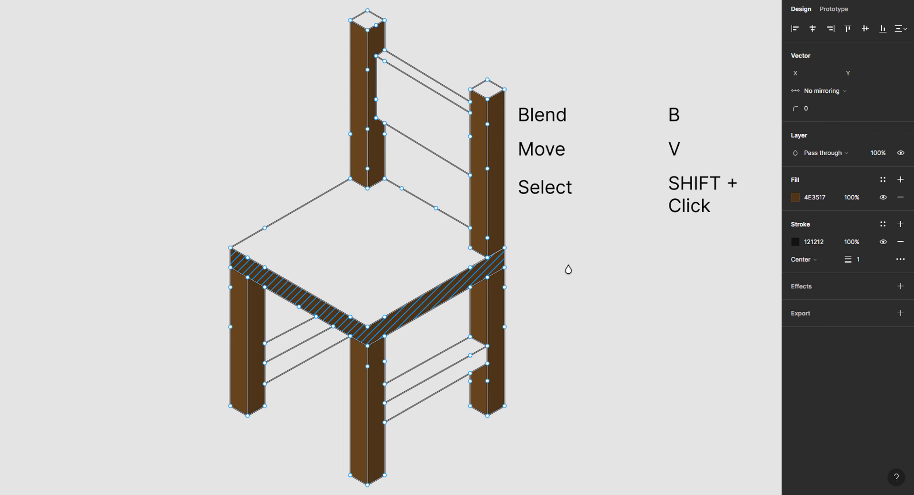
click(833, 202)
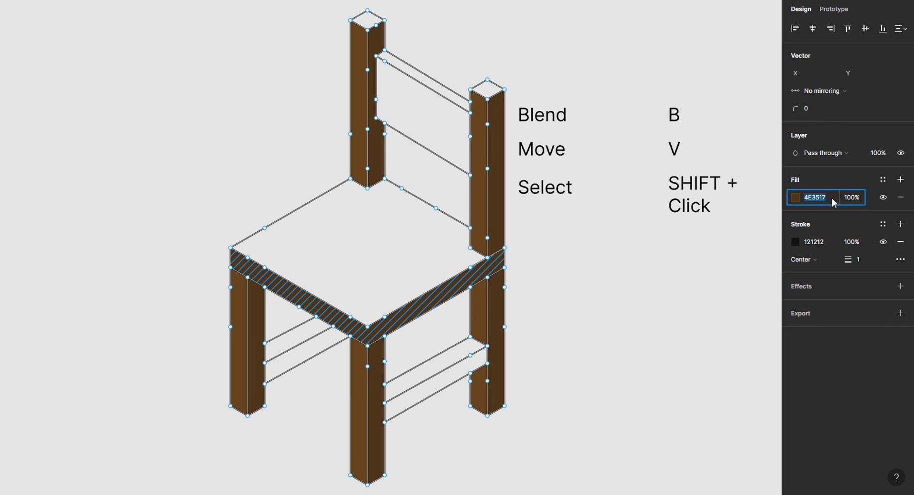
text(764f24)
key(Return)
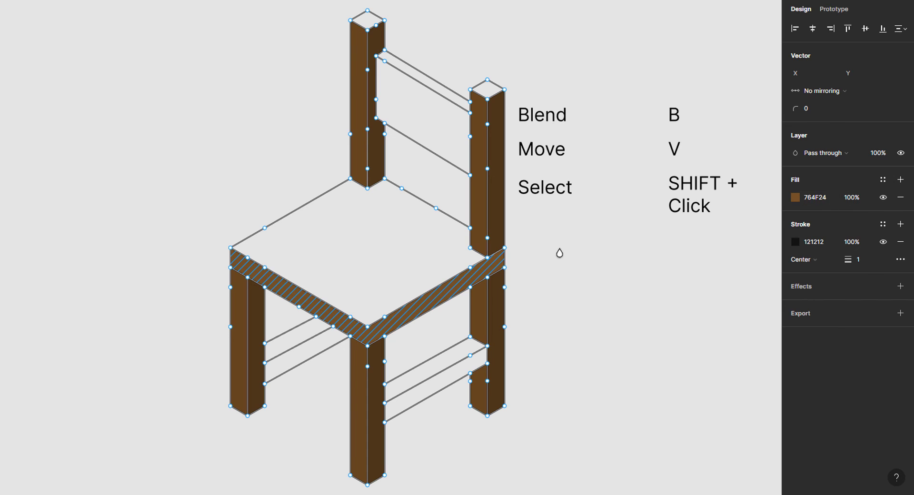
Fill the seat top and colour it light brown AA7D3C.
key(b)
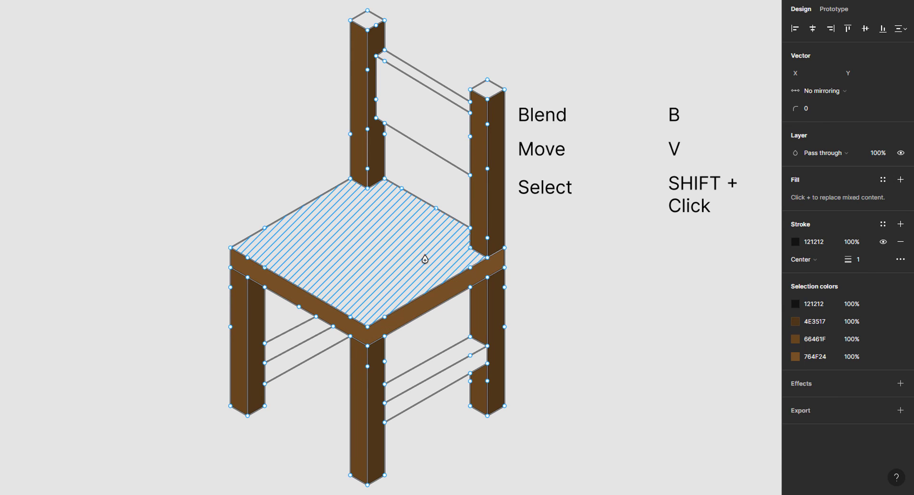
click(424, 260)
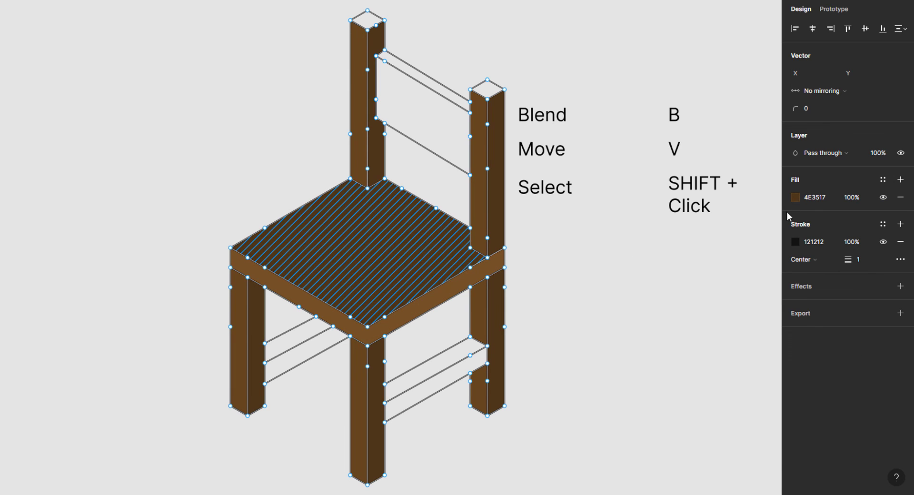
click(827, 198)
text(AA7D3C)
key(Return)
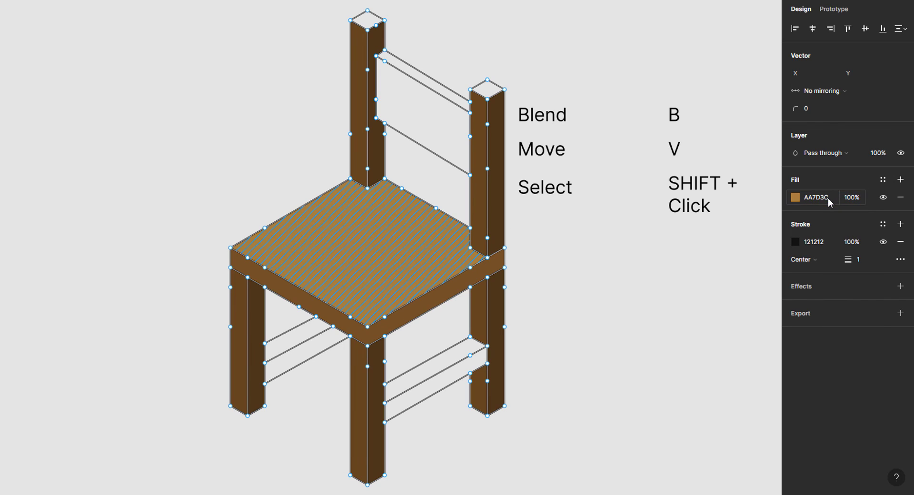
click(528, 259)
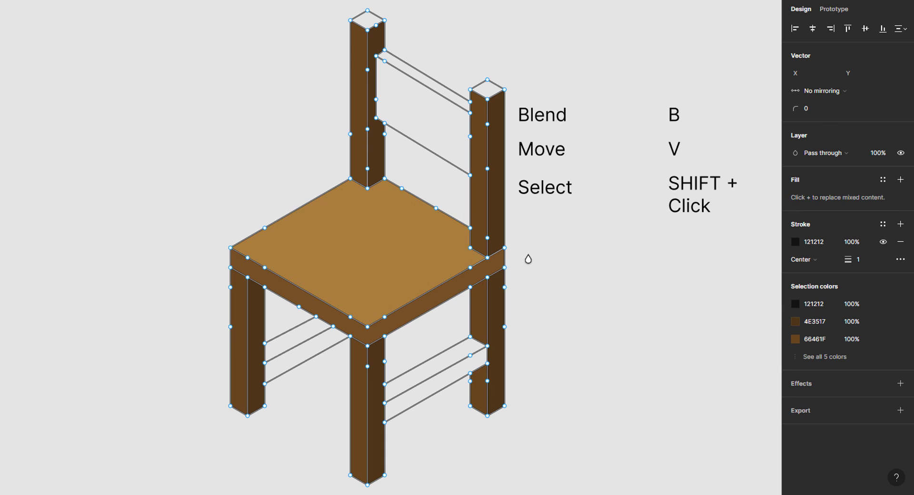
Fill both post tops and the upper back rail, and colour them 7C4C24.
click(491, 92)
click(439, 90)
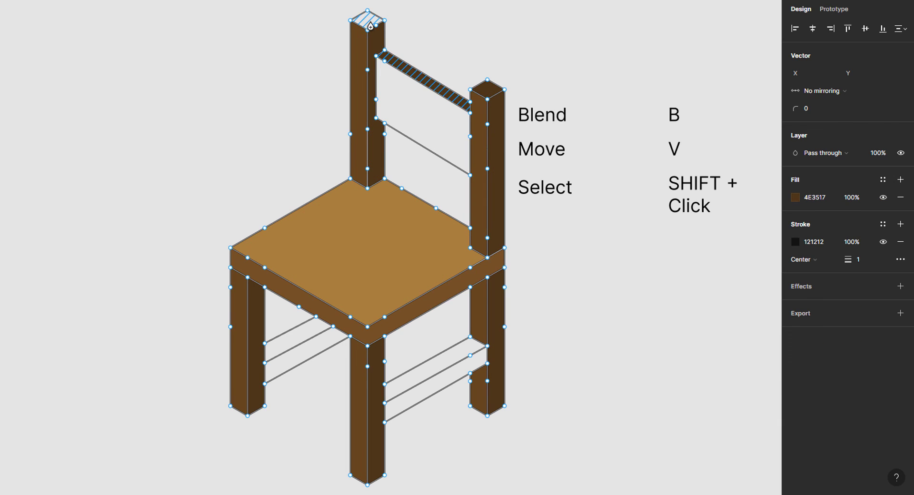
click(384, 26)
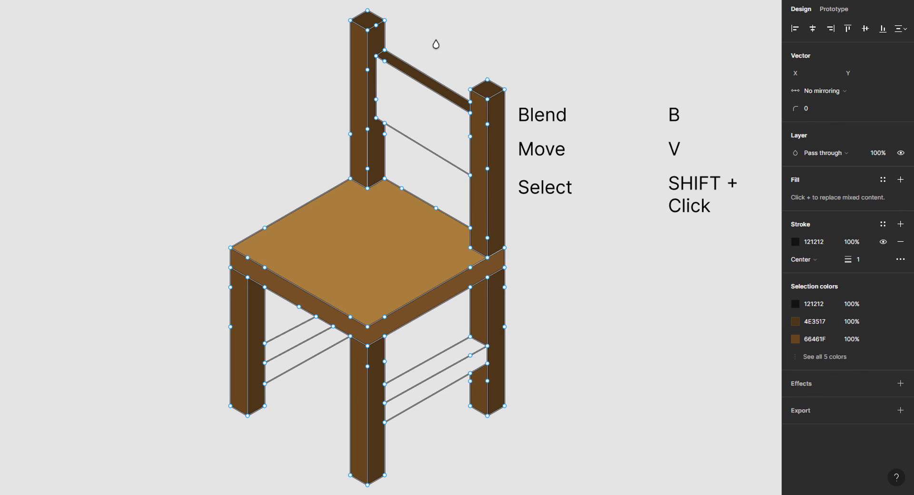
key(v)
click(372, 21)
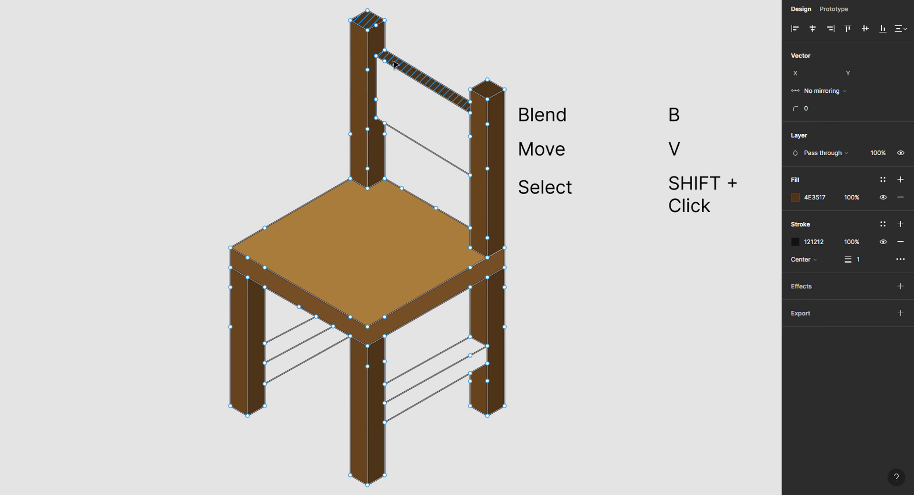
shift+click(487, 88)
click(833, 198)
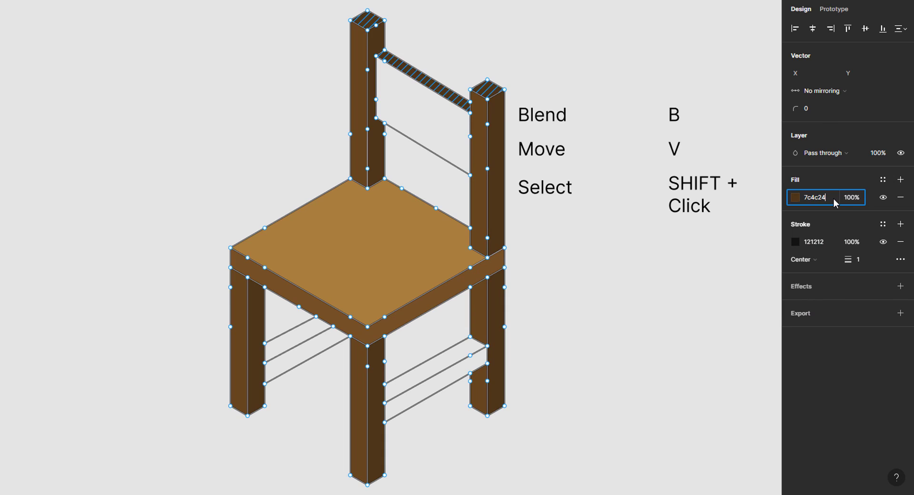
key(Return)
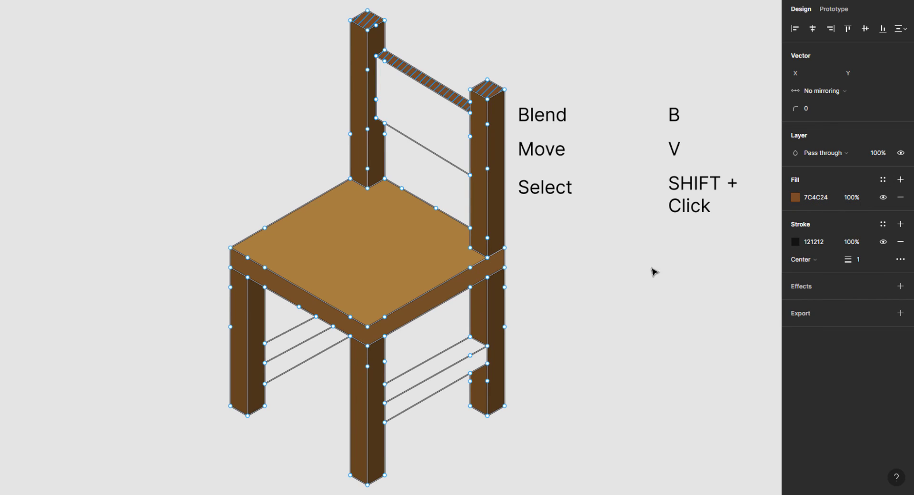
click(525, 307)
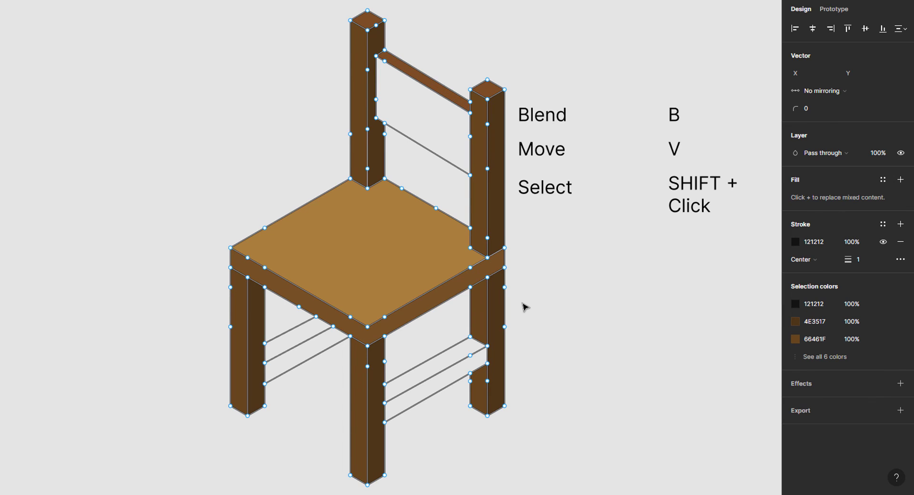
Fill both lower rungs' side faces and colour them 7C4C24.
click(431, 386)
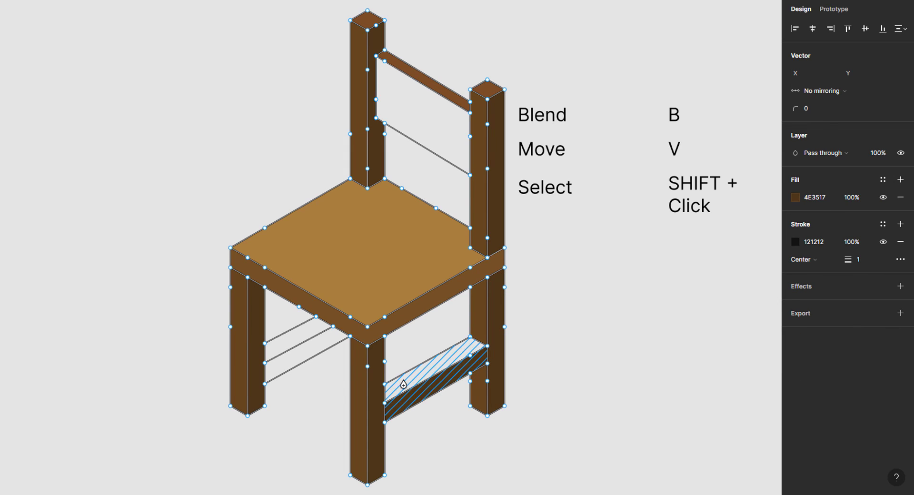
click(311, 351)
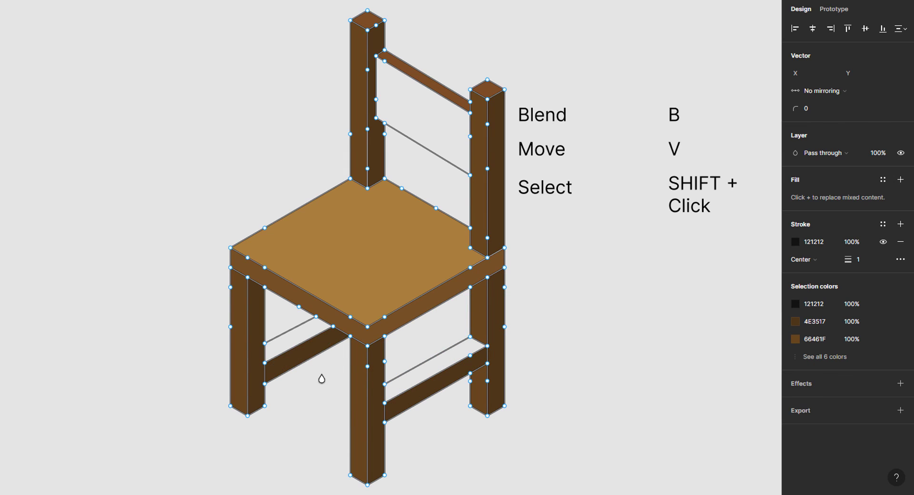
key(v)
click(329, 363)
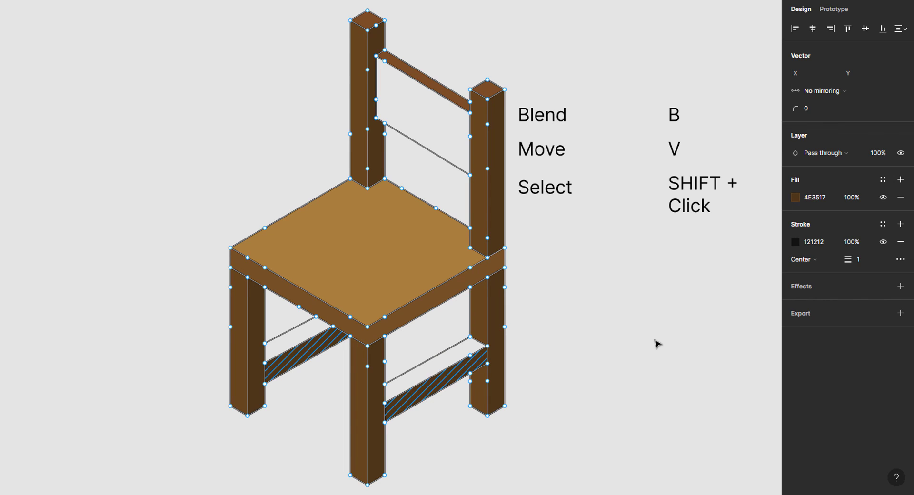
click(834, 199)
text(7c)
text(4c)
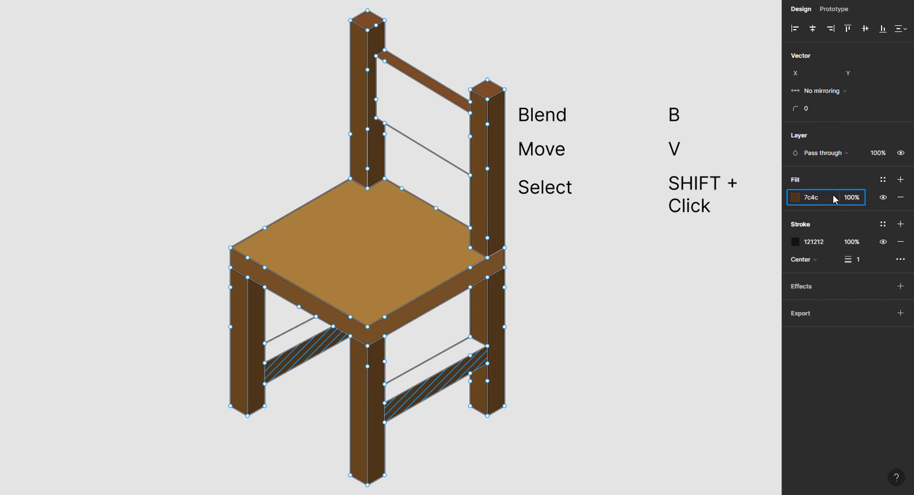
text(24)
key(Return)
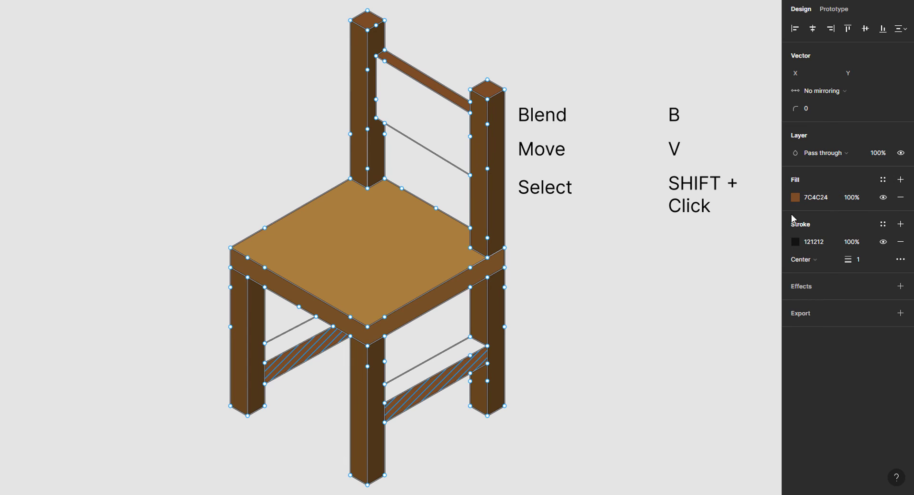
key(Escape)
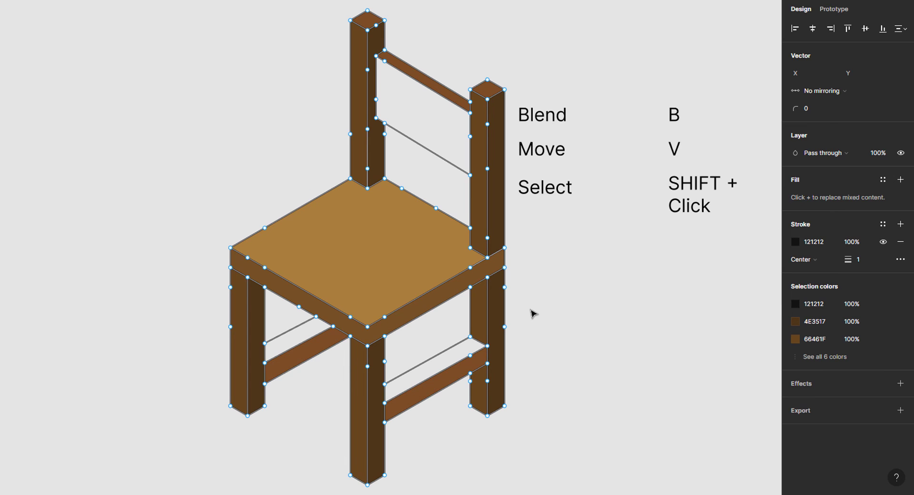
Fill both rung tops and the backrest panel, and colour them B4763B.
key(b)
click(443, 363)
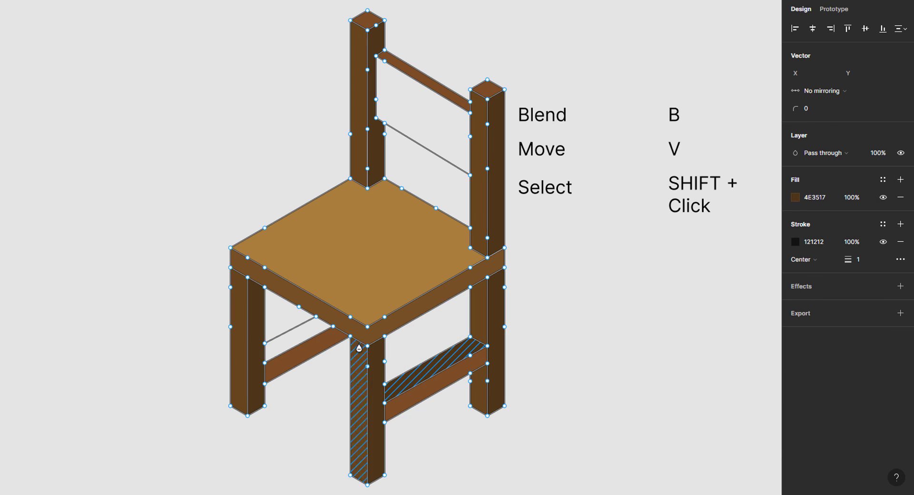
click(315, 335)
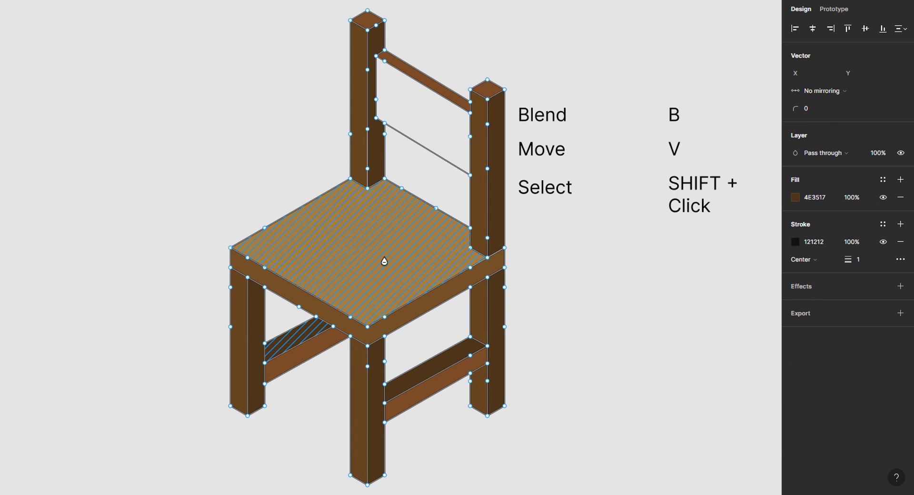
click(451, 140)
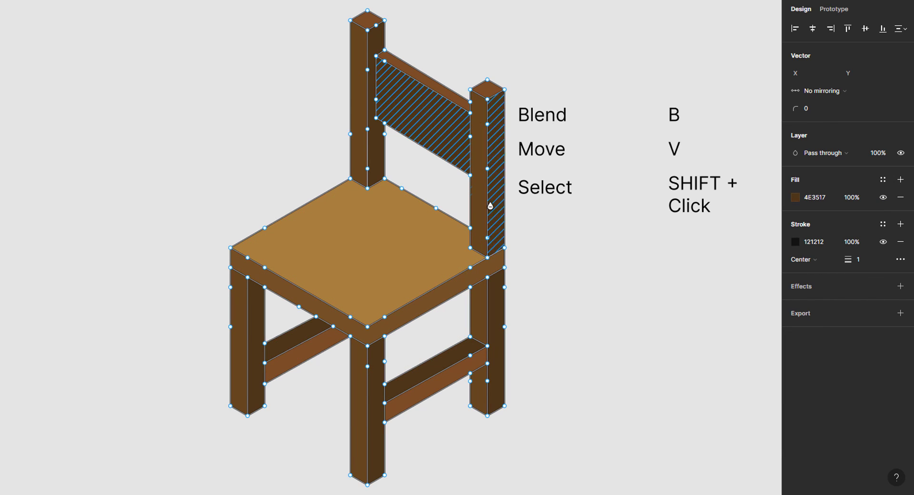
key(b)
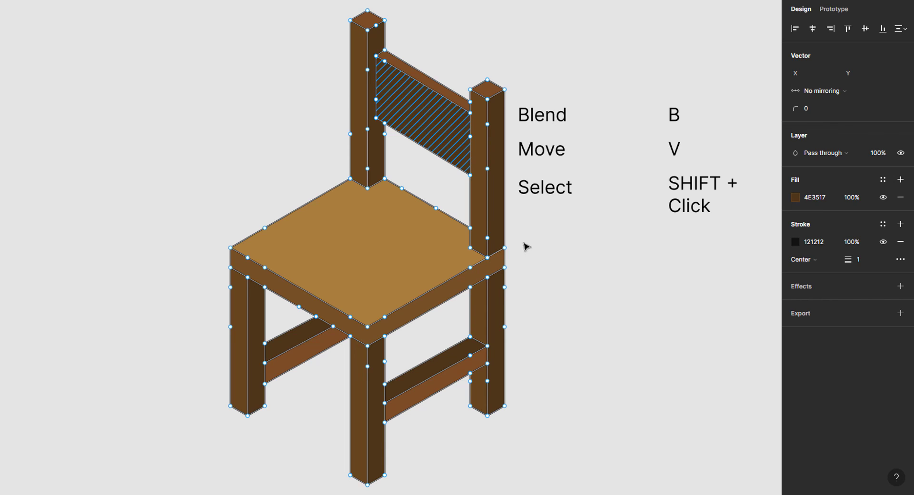
shift+click(442, 367)
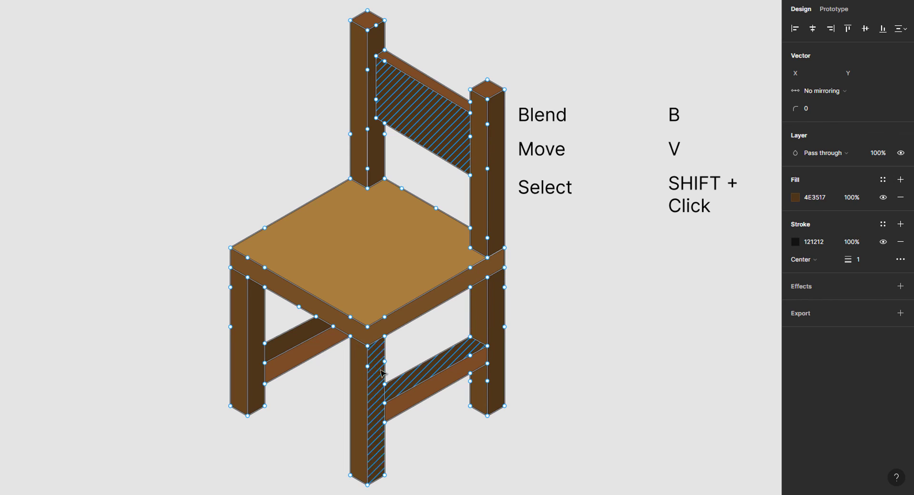
shift+click(296, 343)
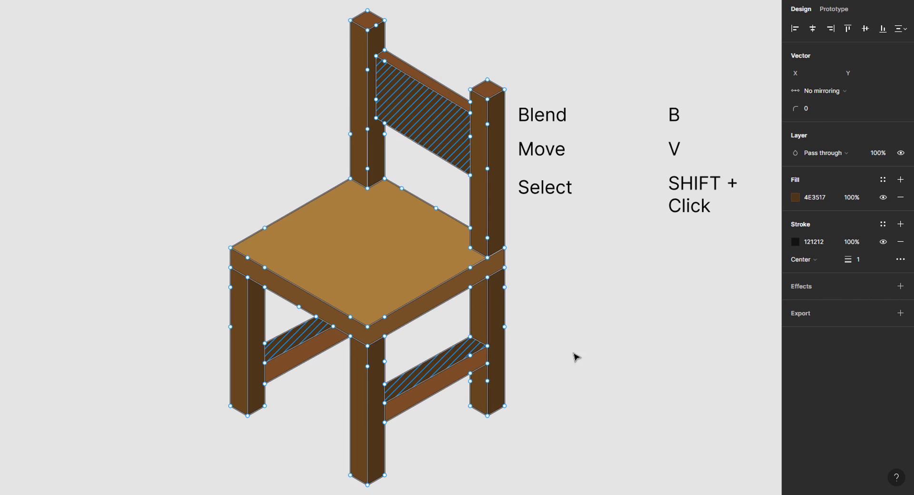
click(833, 200)
key(Return)
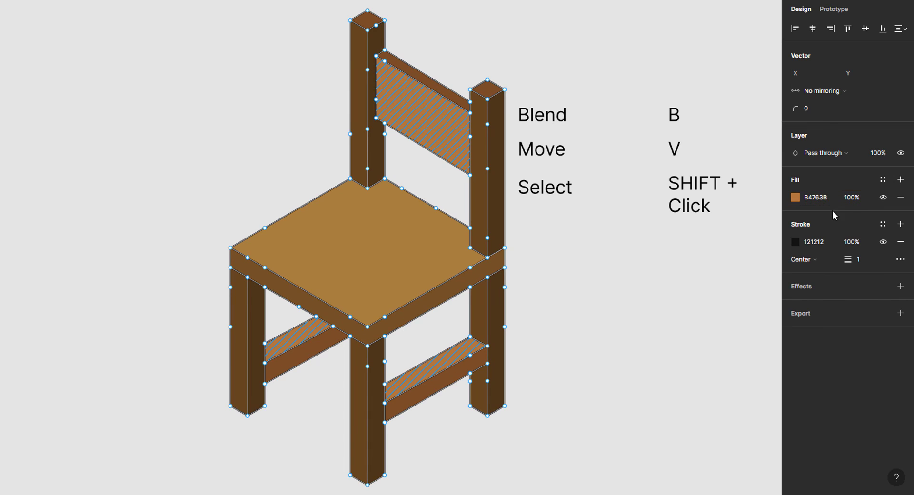
Remove the chair's 121212 black stroke, exit vector editing and deselect to view it.
click(744, 258)
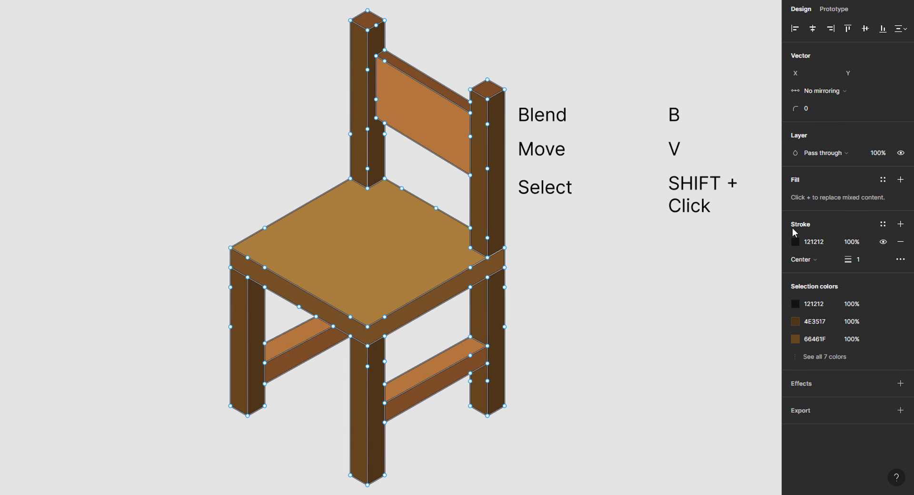
click(900, 243)
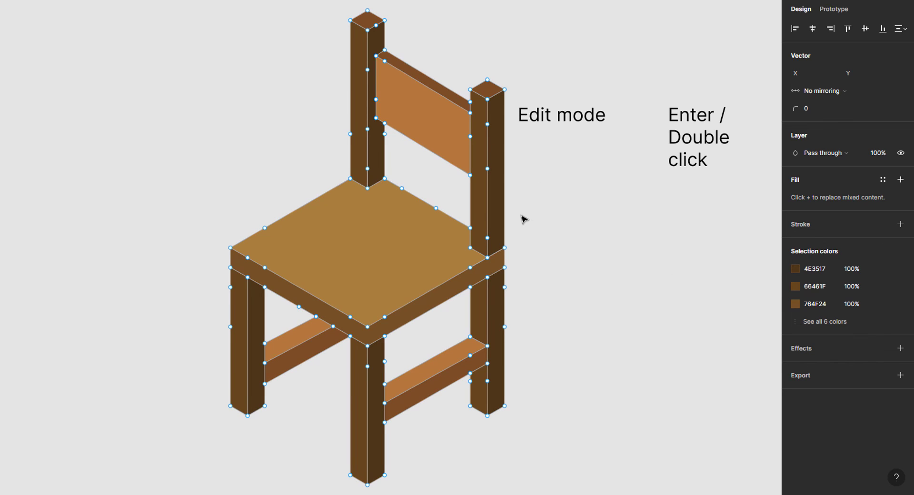
key(Escape)
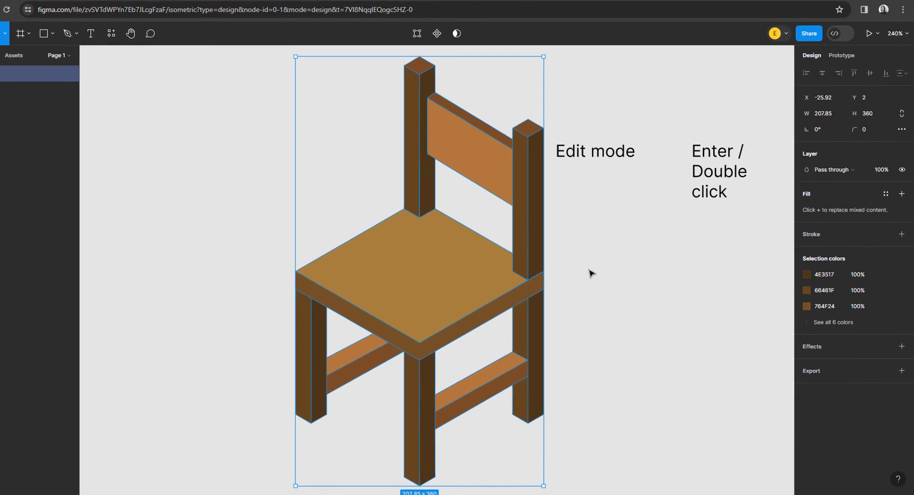
click(787, 442)
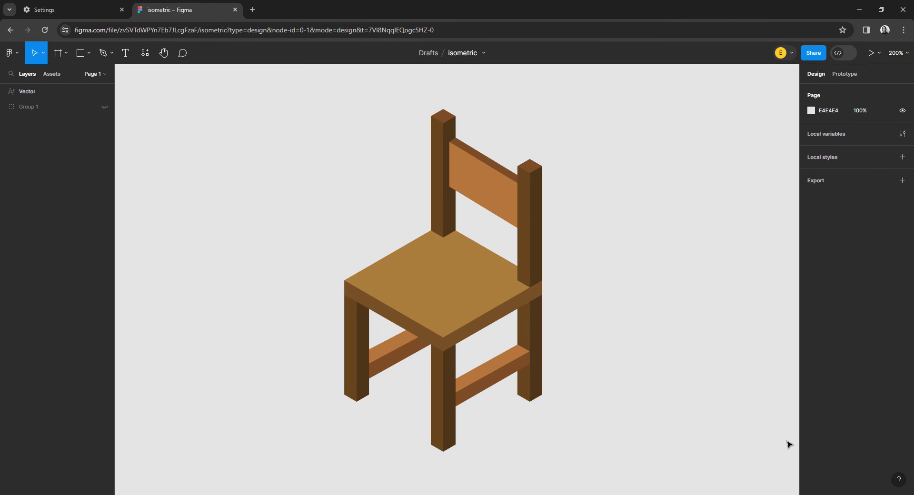